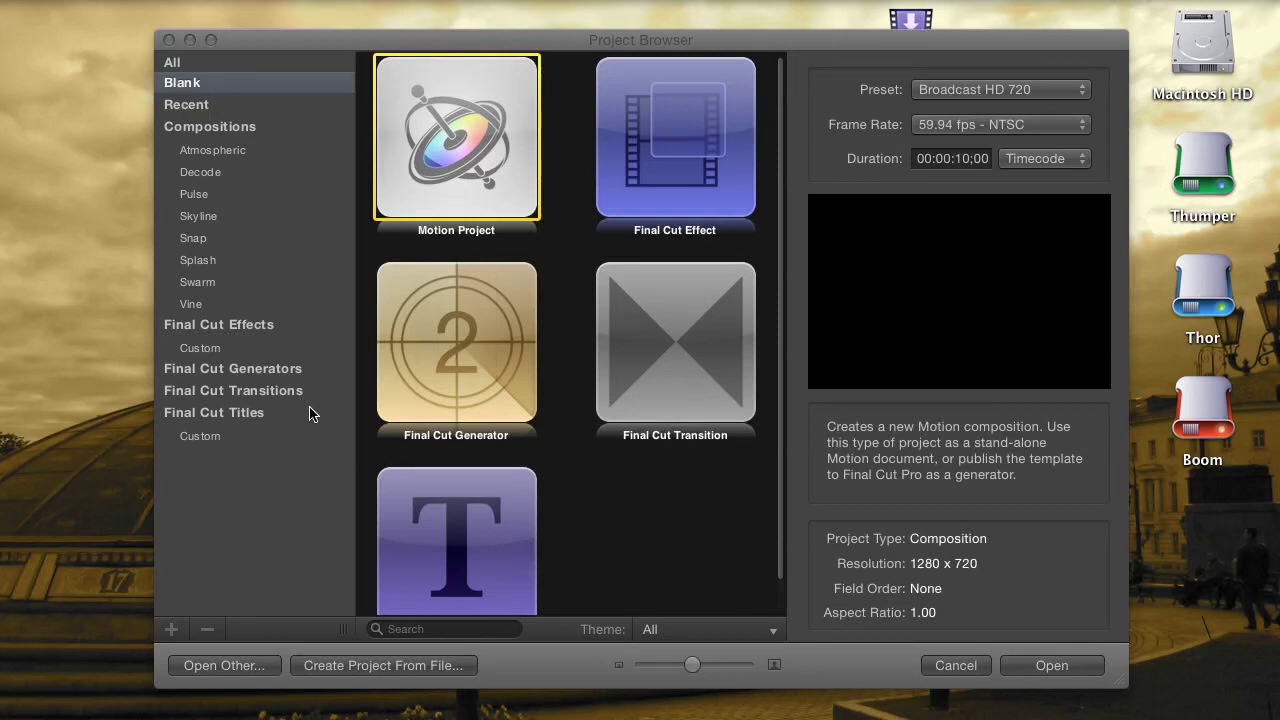
Step: Bring the Project Browser's Blank templates into focus and nudge the window into place
click(289, 501)
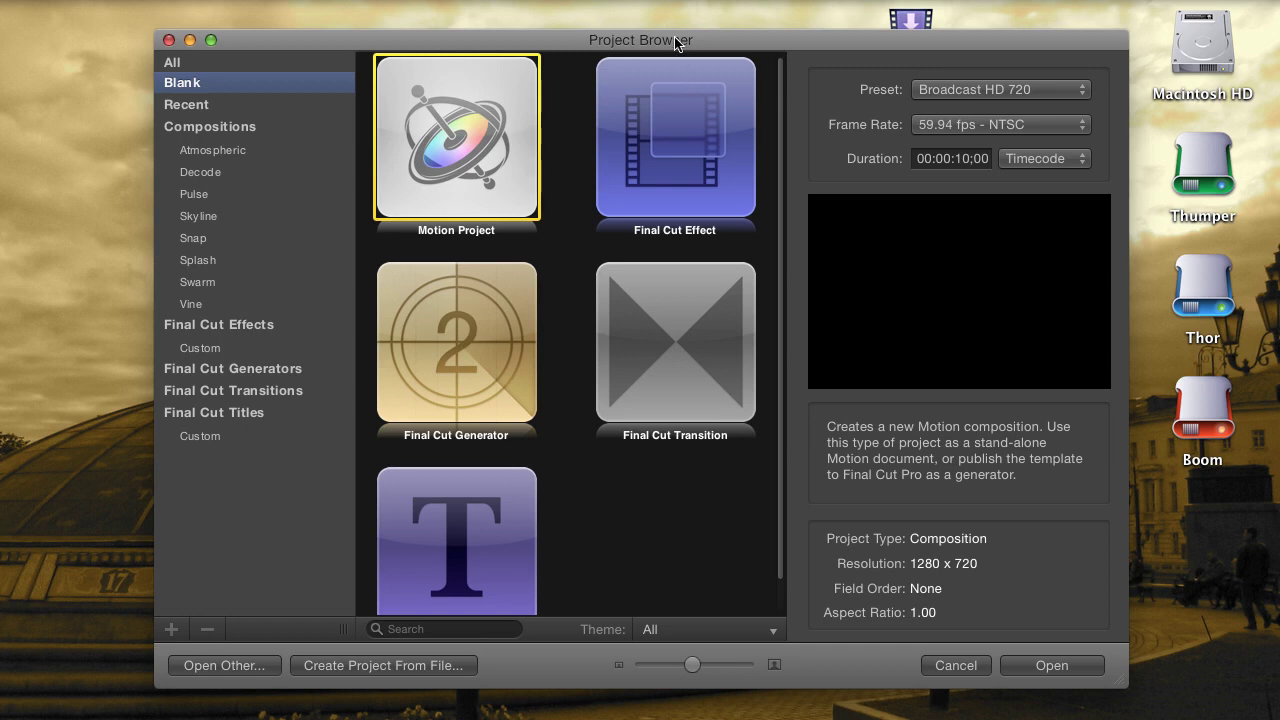
mouse_move(675, 42)
mouse_down()
mouse_move(648, 42)
mouse_move(659, 42)
mouse_up()
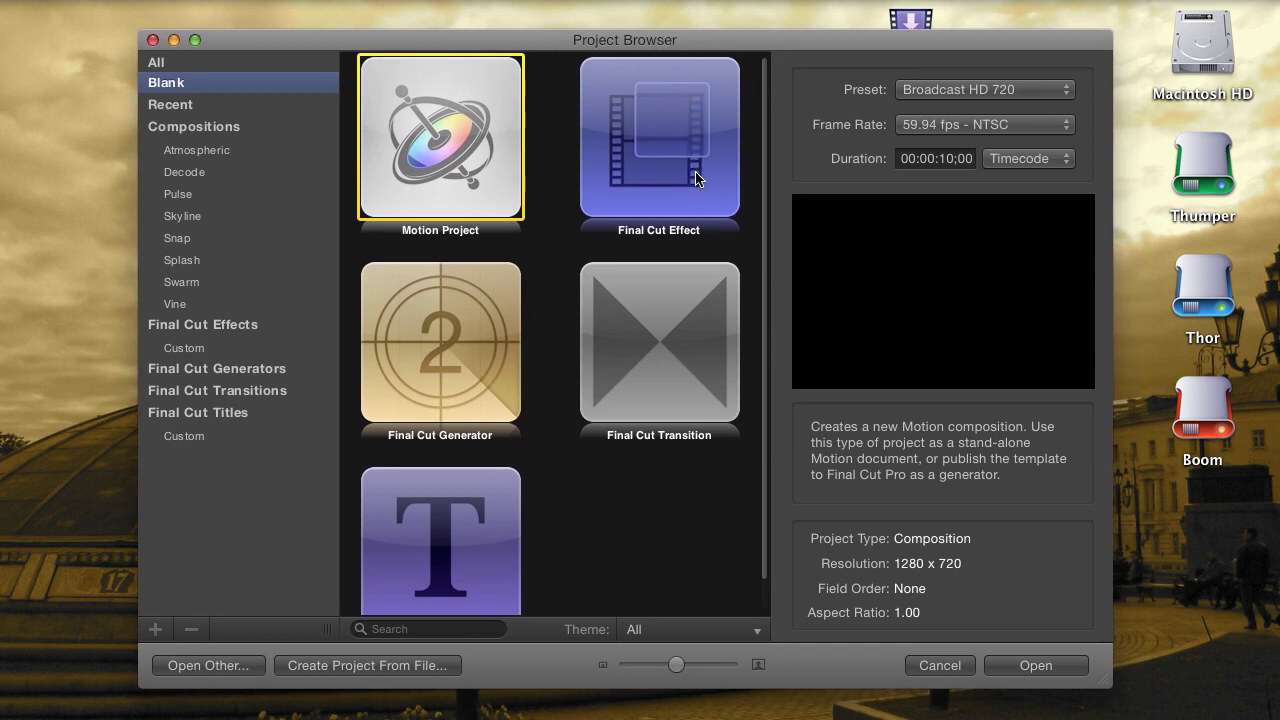
mouse_move(565, 47)
mouse_down()
mouse_move(555, 43)
mouse_move(565, 48)
mouse_up()
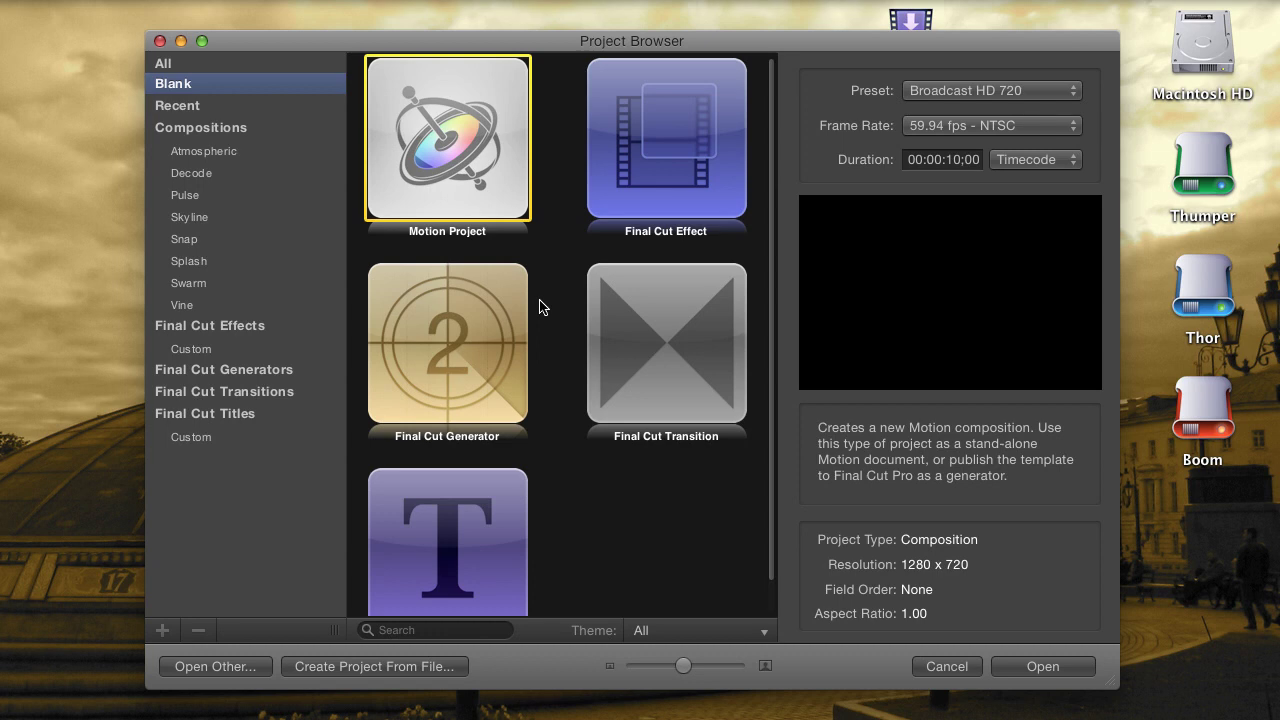
Step: Choose Final Cut Effect with the Broadcast HD 720 preset and a 10-second duration
click(663, 164)
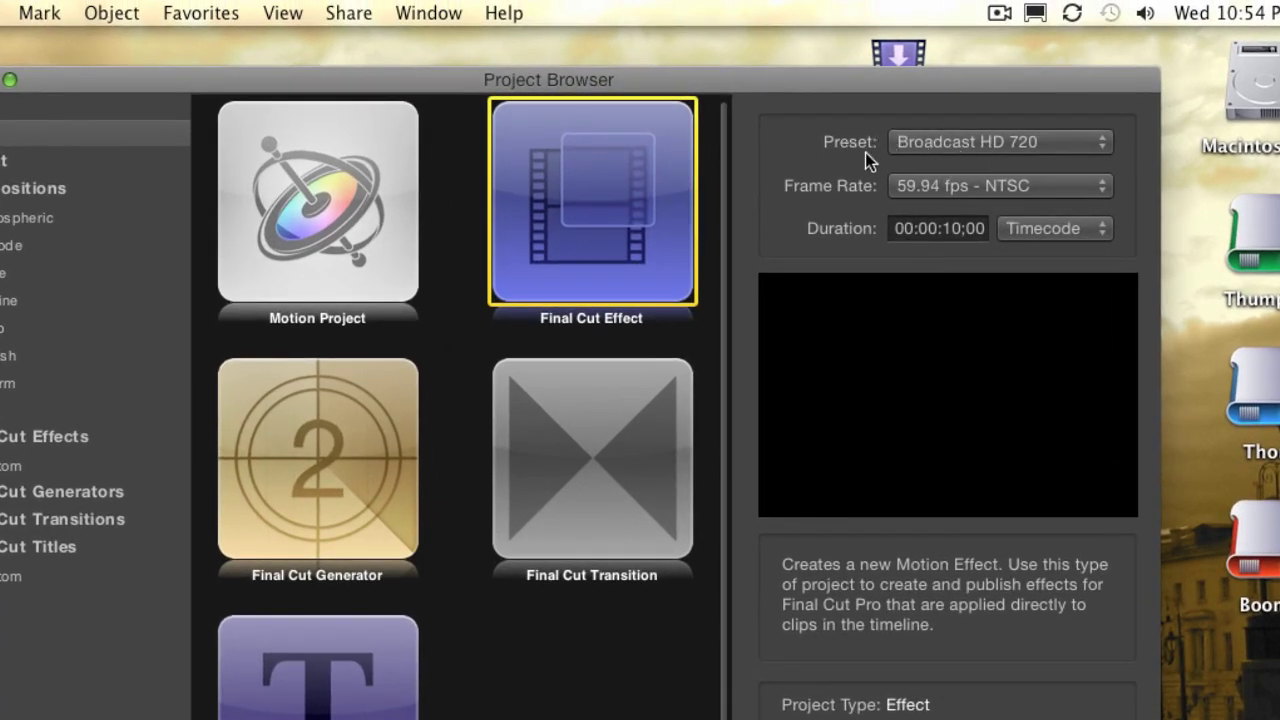
click(1056, 142)
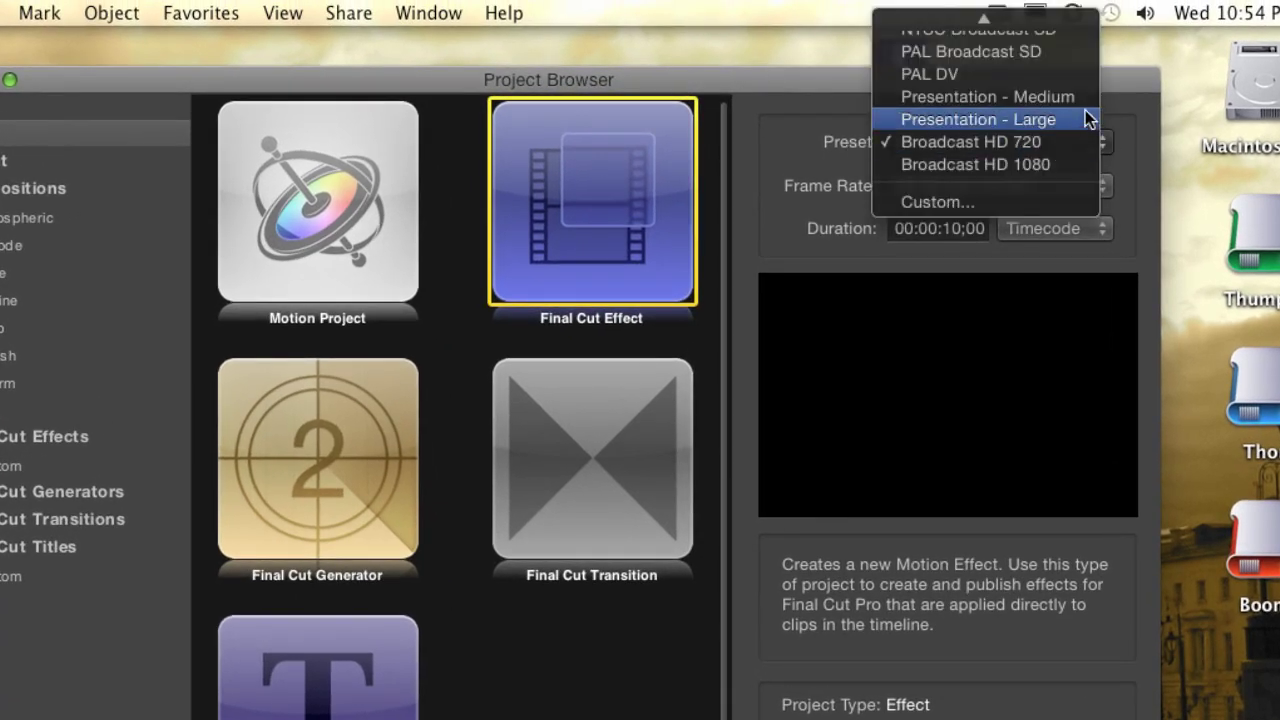
click(1057, 161)
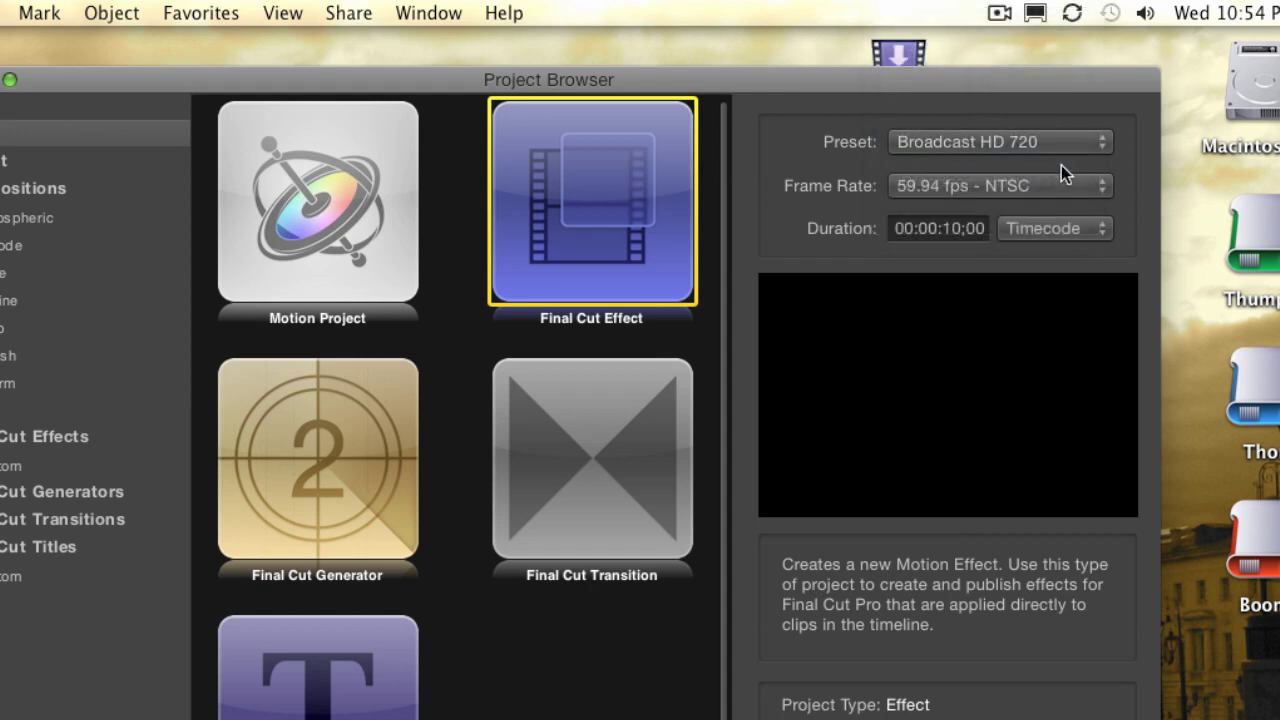
click(893, 232)
click(917, 232)
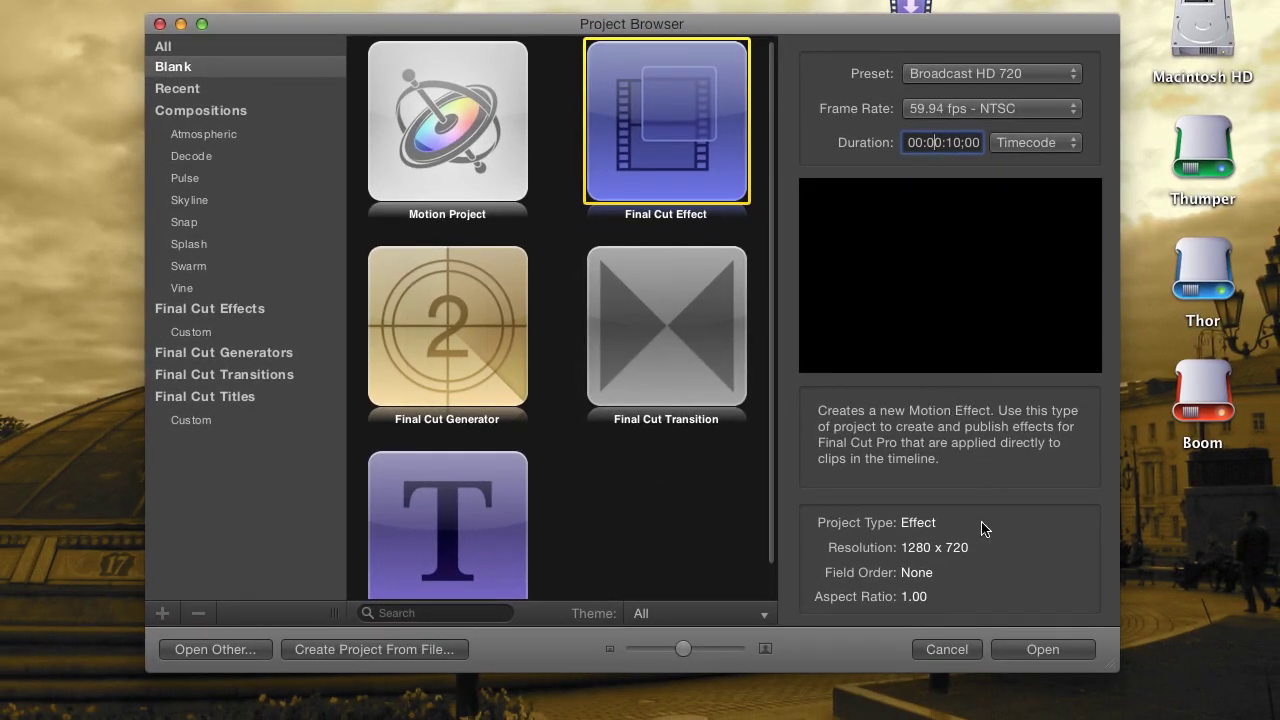
Step: Open the new effect project, fit the canvas with Shift+Z, and select Group and Effect Source
click(1040, 649)
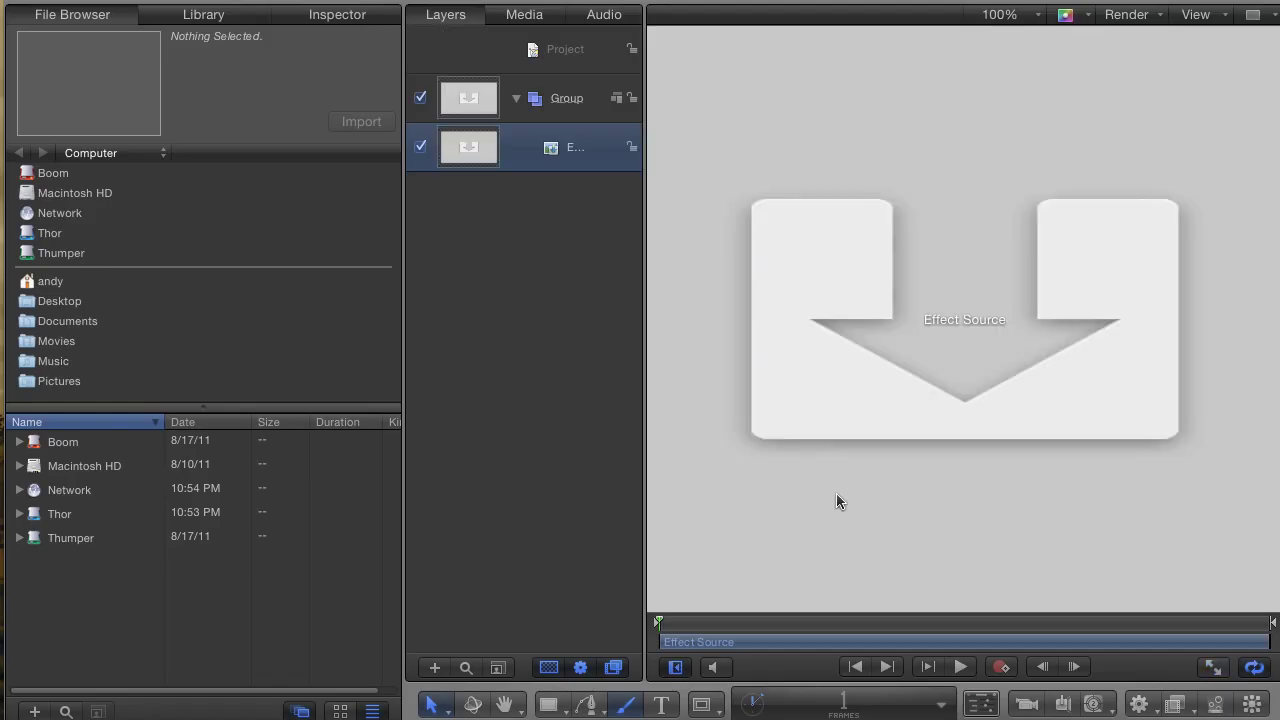
key(shift+z)
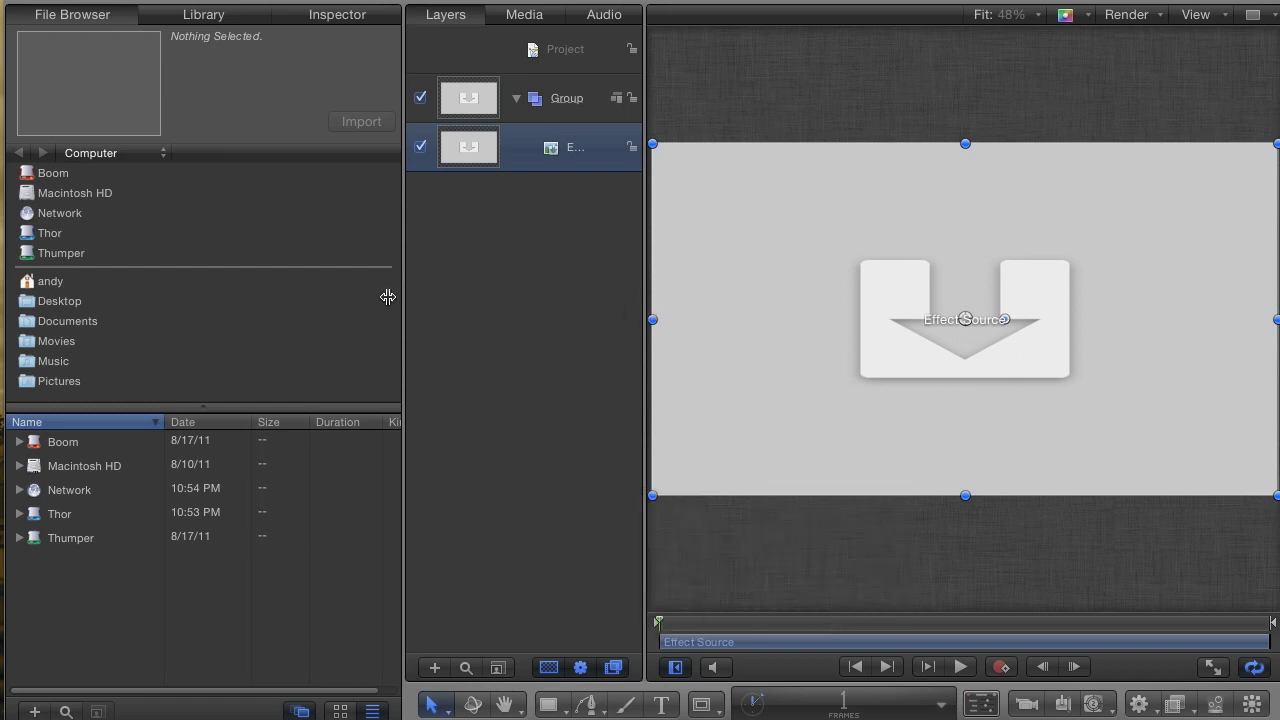
click(557, 108)
click(565, 152)
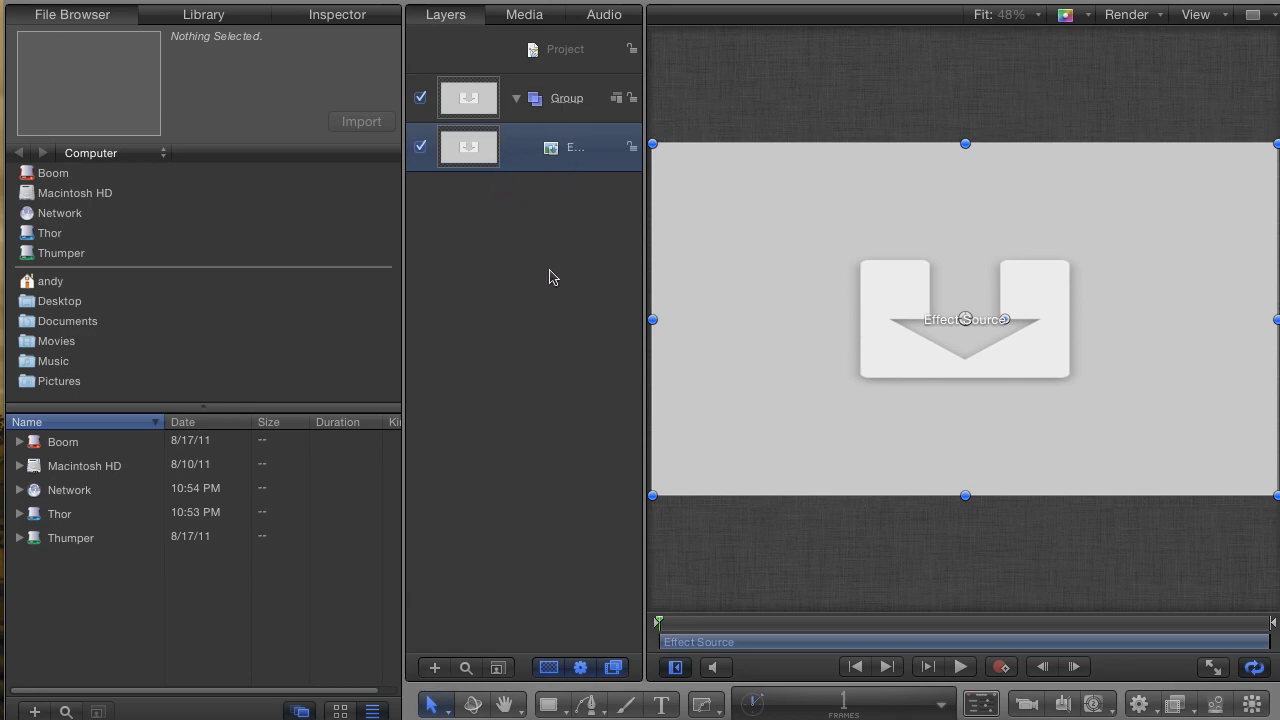
Step: Pick the Bezier Mask tool and place eight points around the frame, closing on the first
click(701, 704)
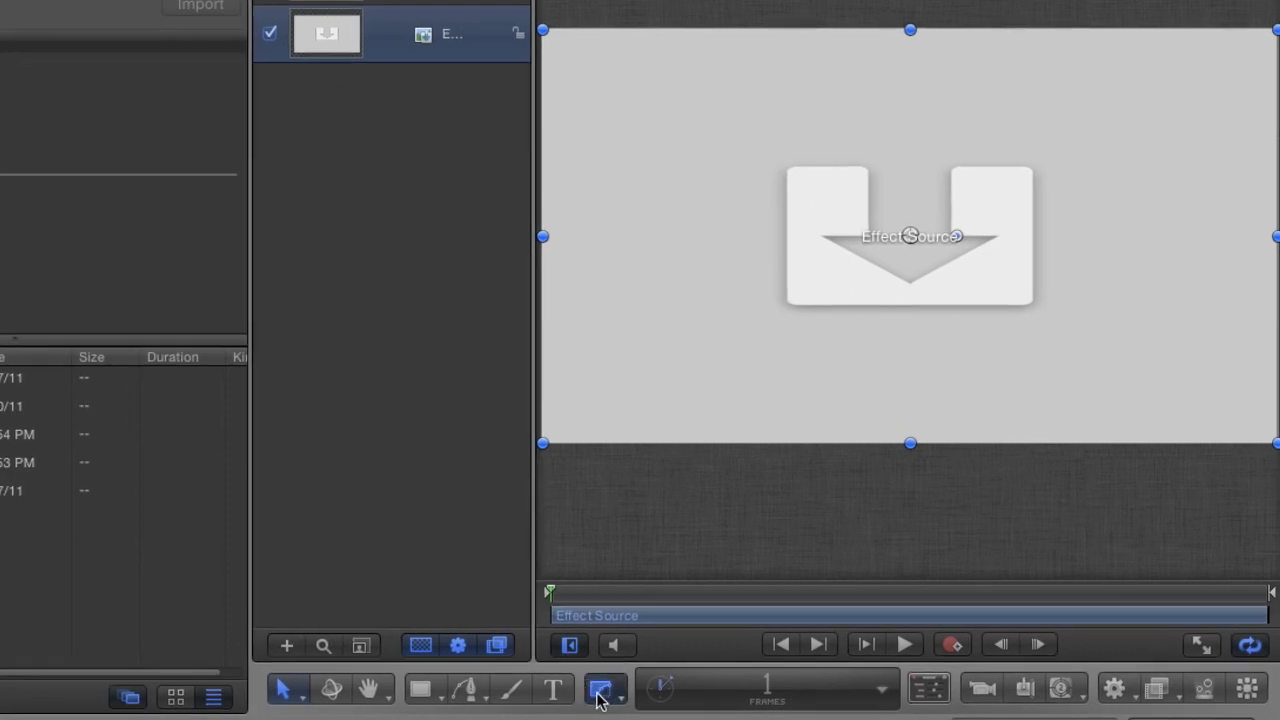
click(600, 697)
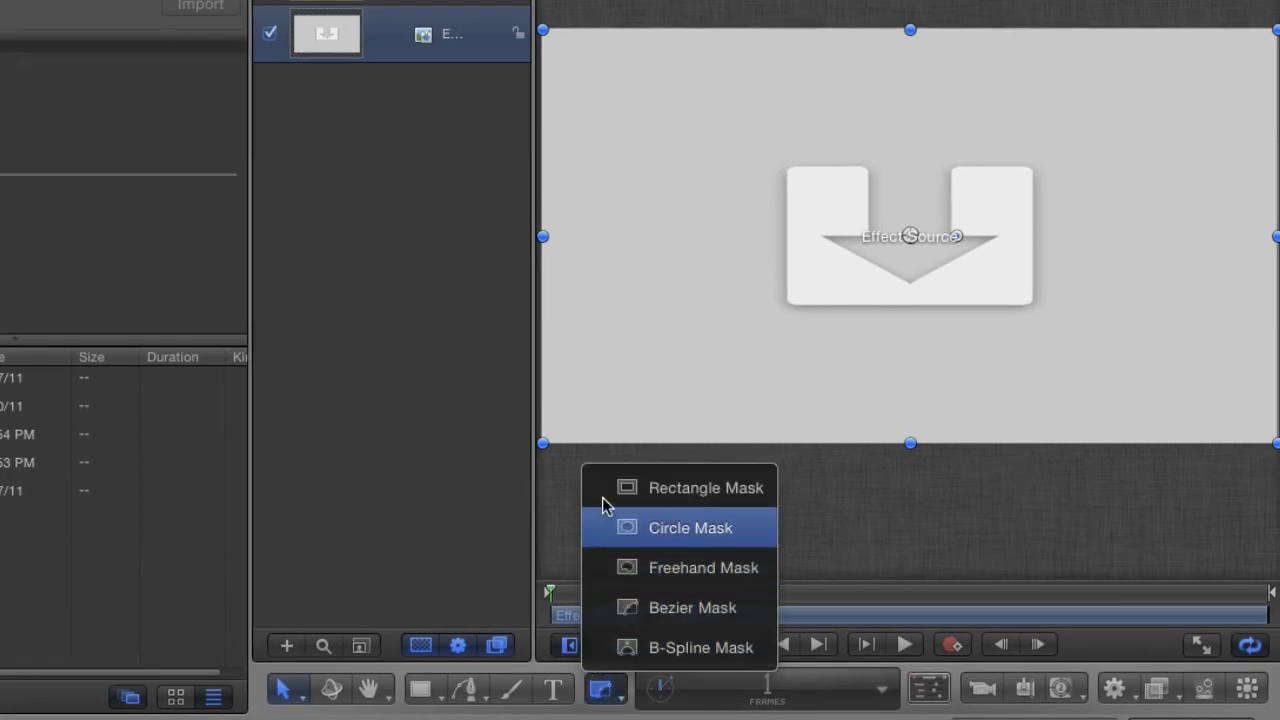
click(610, 612)
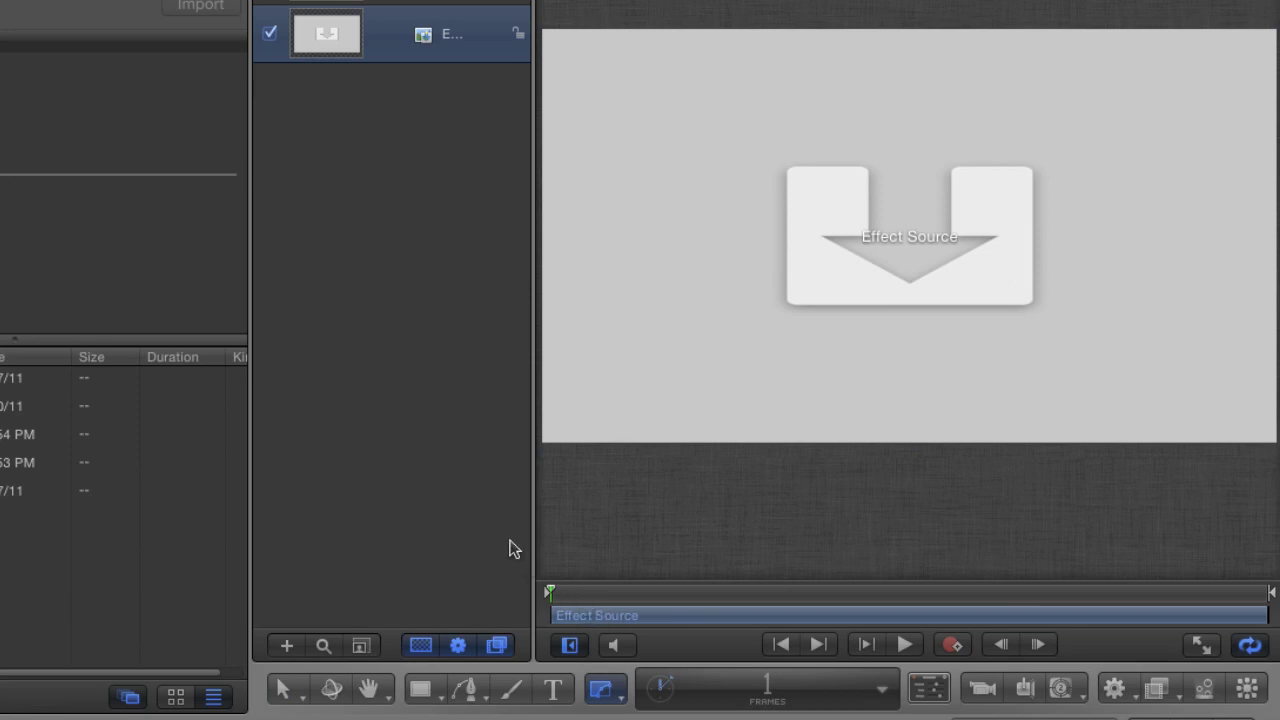
click(557, 51)
click(618, 234)
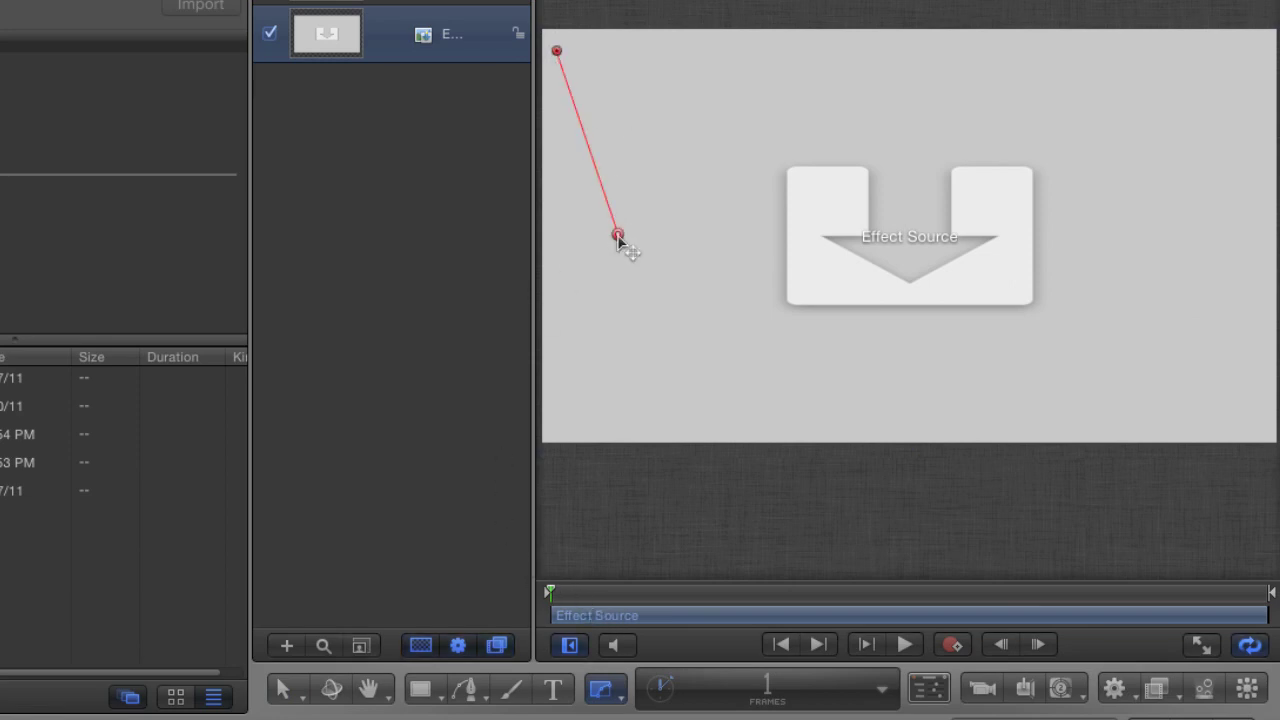
click(560, 423)
click(932, 393)
click(1266, 429)
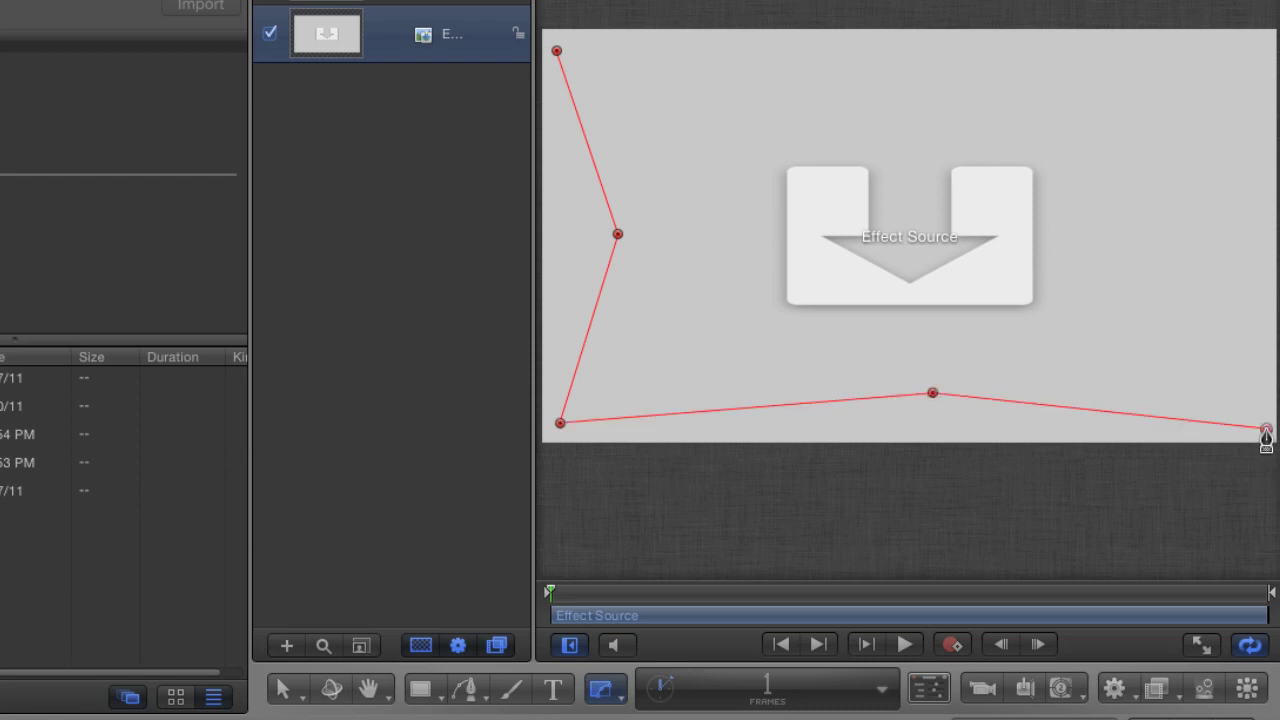
click(1210, 240)
click(1264, 41)
click(895, 70)
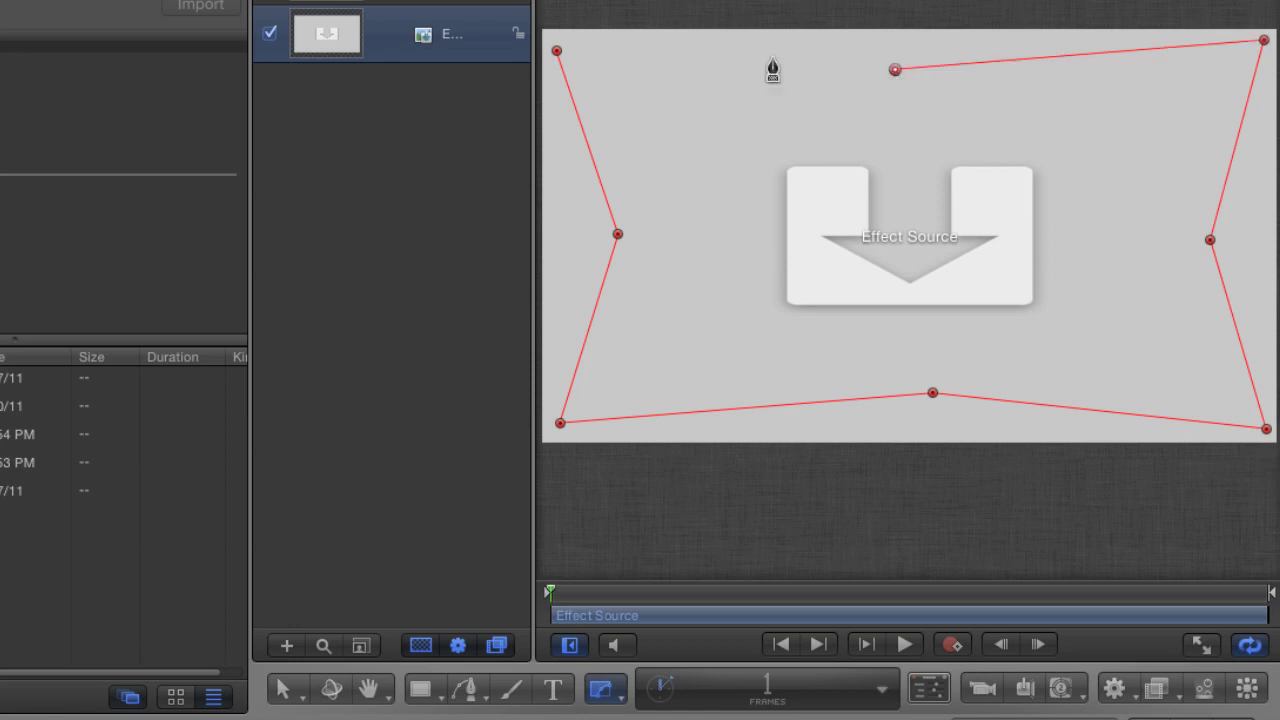
click(557, 51)
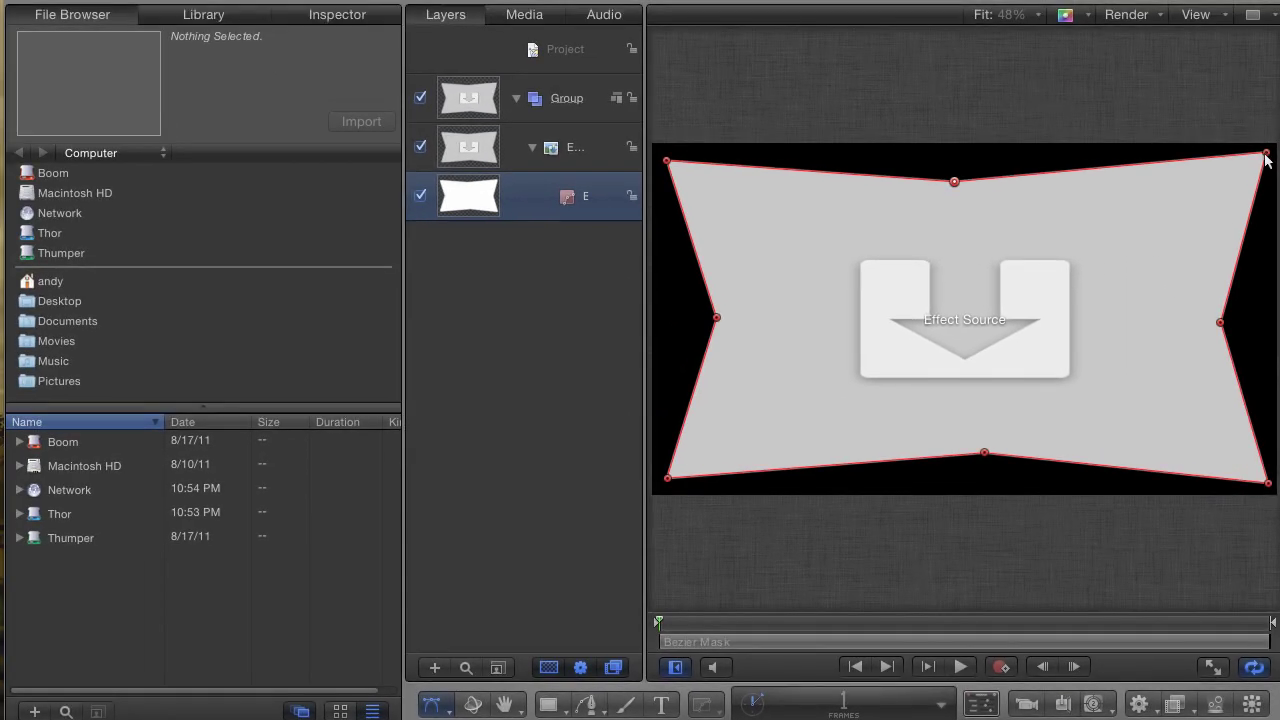
Step: Pull the top-right corner, left-middle point and three bottom mask points slightly inward
drag(1266, 154, 1261, 159)
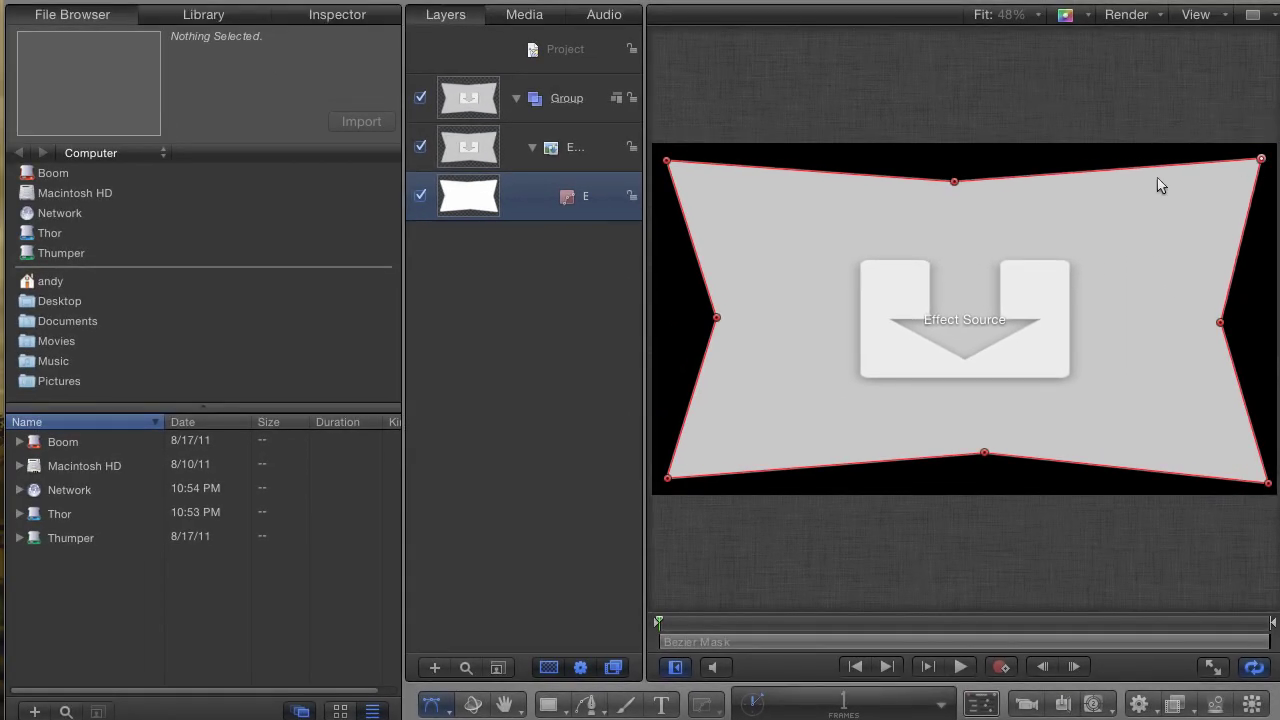
drag(715, 316, 709, 318)
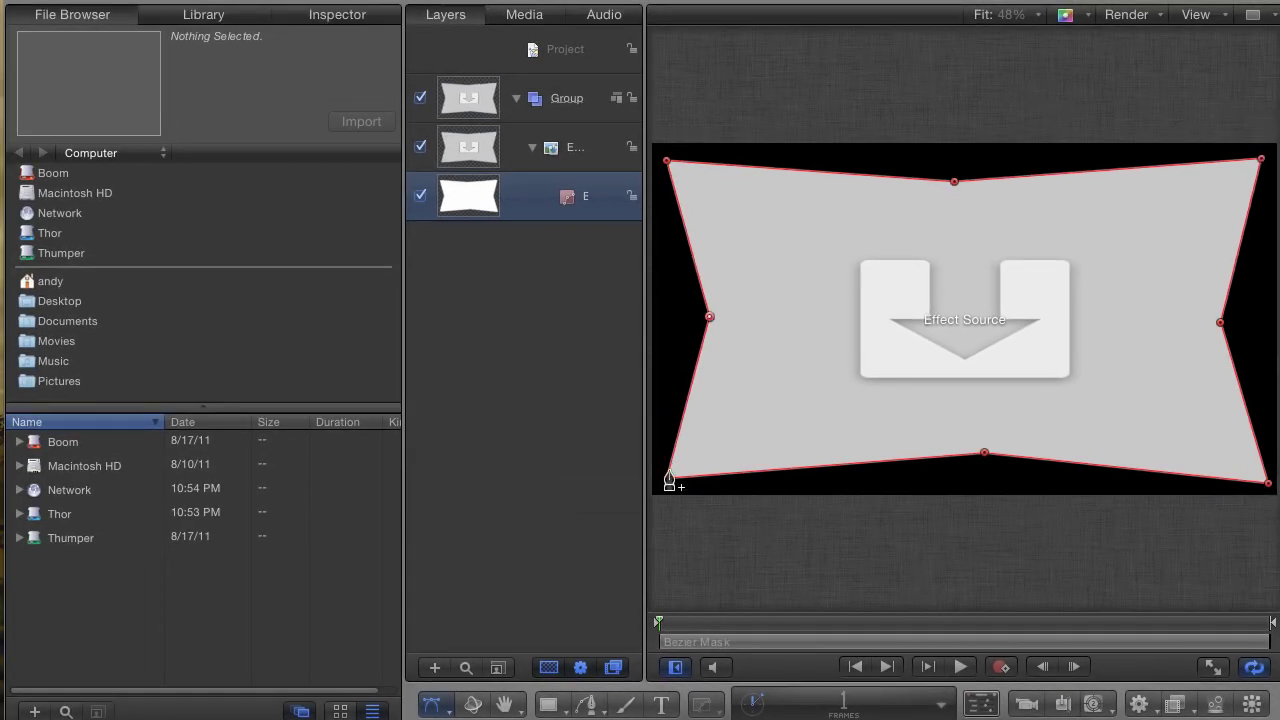
drag(676, 476, 682, 470)
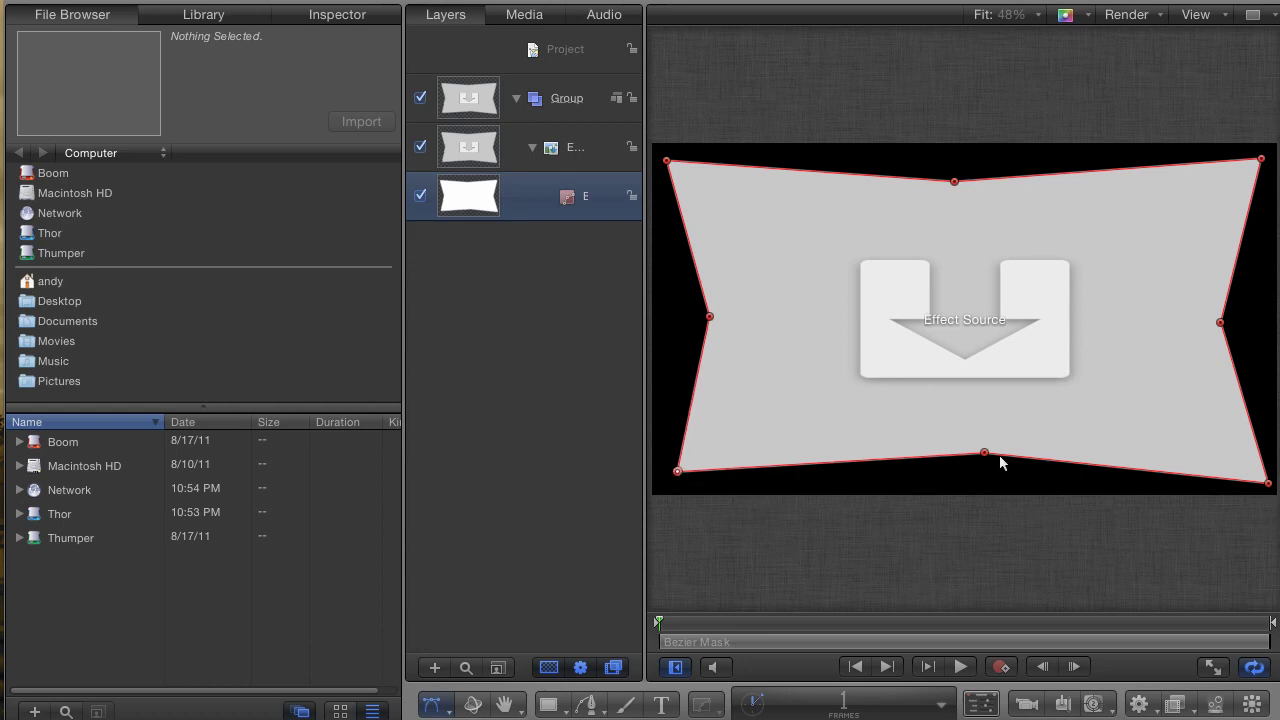
drag(980, 452, 968, 454)
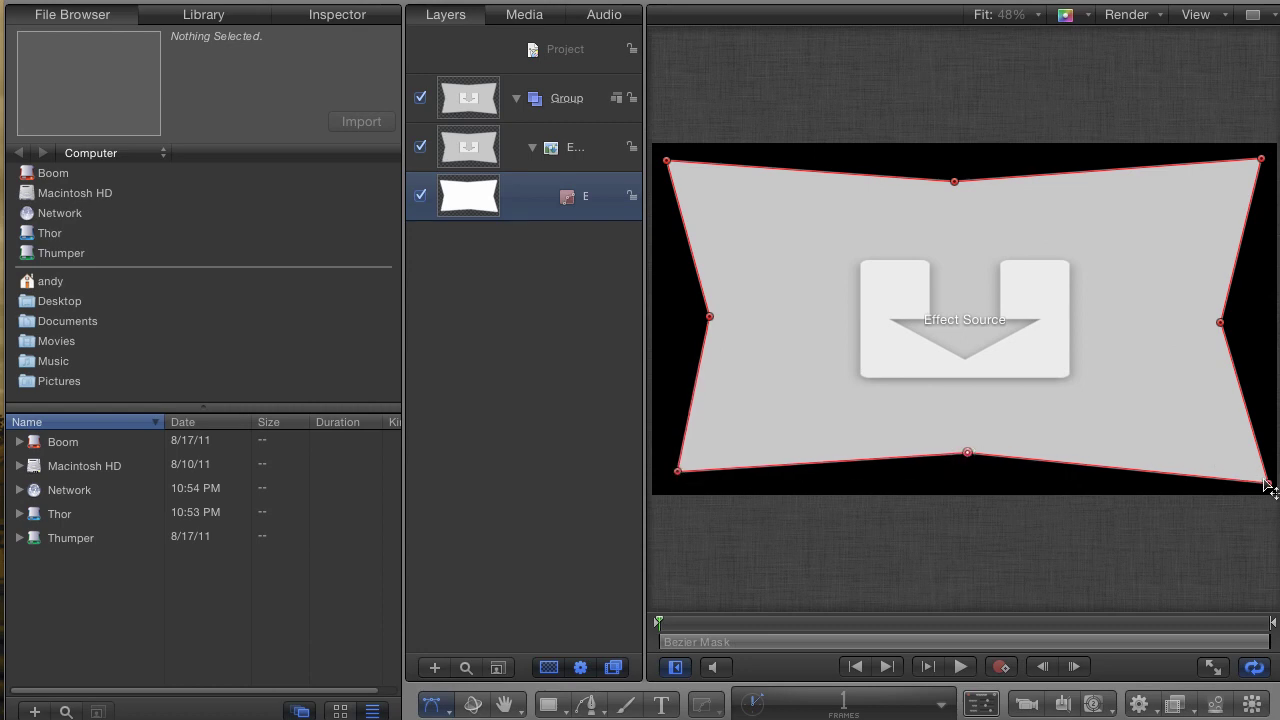
drag(1267, 485, 1259, 475)
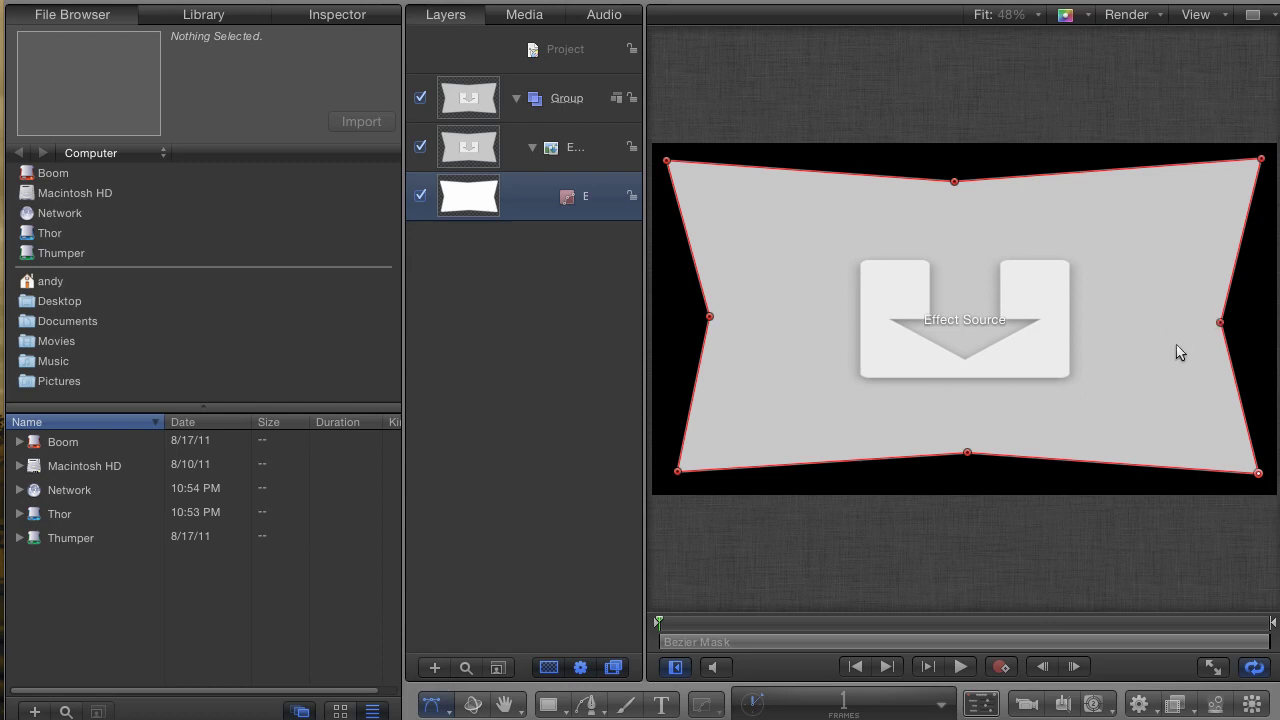
key(h)
drag(1174, 352, 1071, 336)
key(s)
key(shift+z)
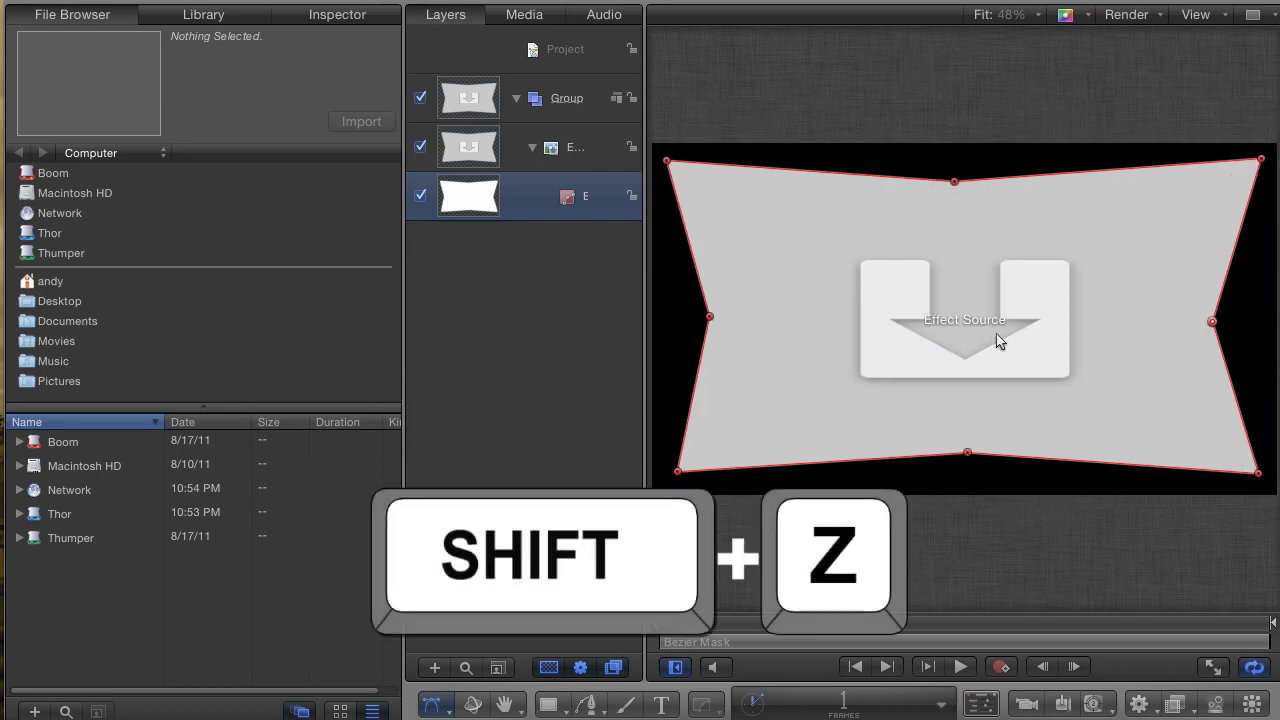
Step: Fine-tune the top-middle, left-middle, bottom-left, top-left and top-right mask points
drag(953, 182, 963, 187)
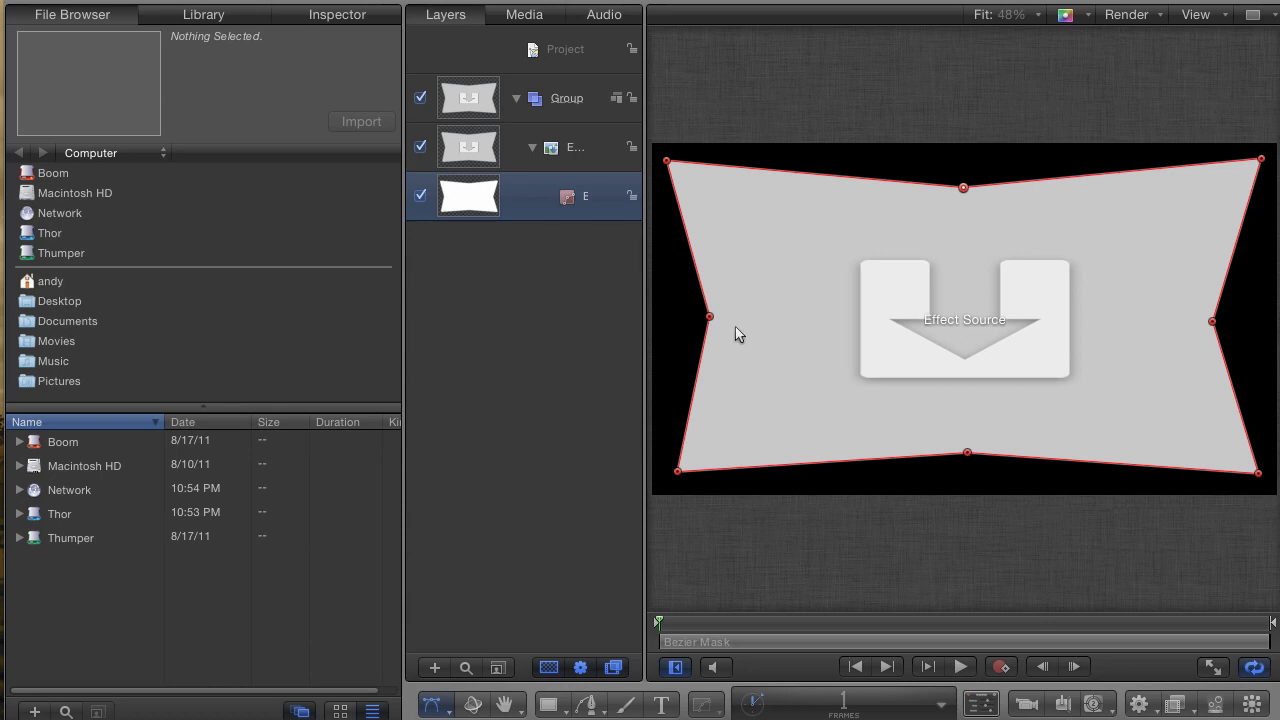
drag(710, 317, 716, 316)
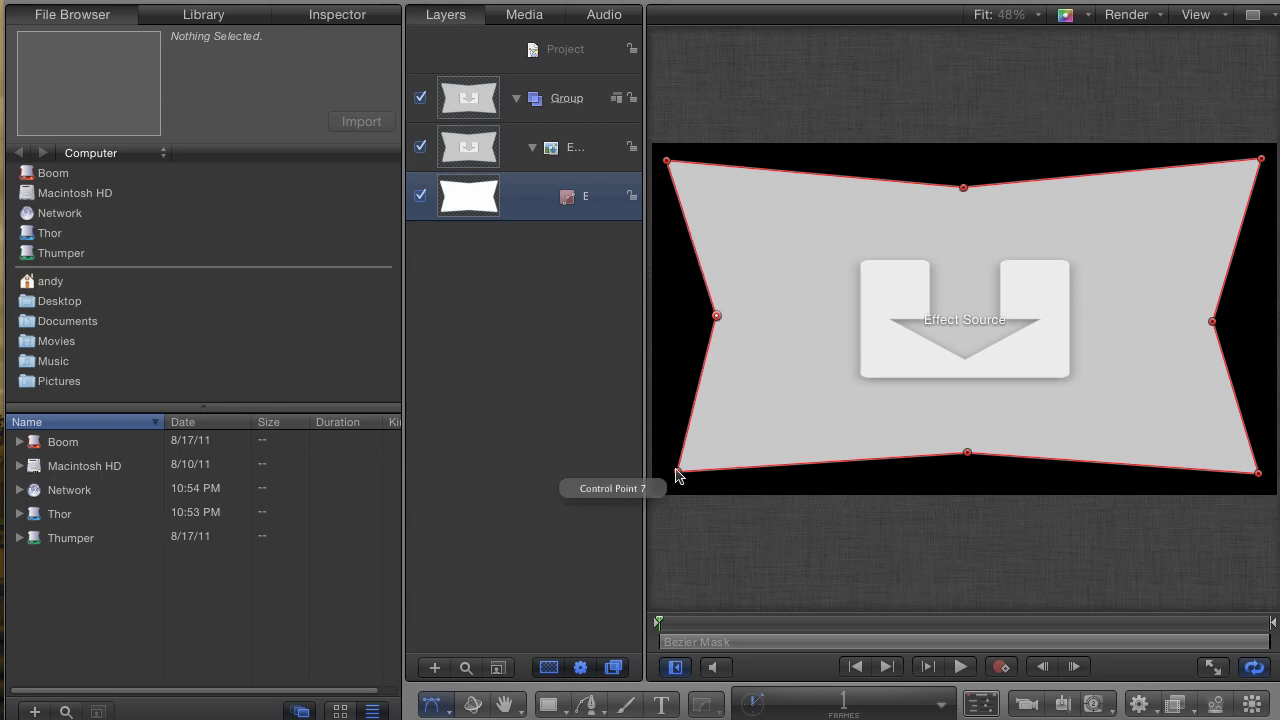
drag(677, 468, 677, 471)
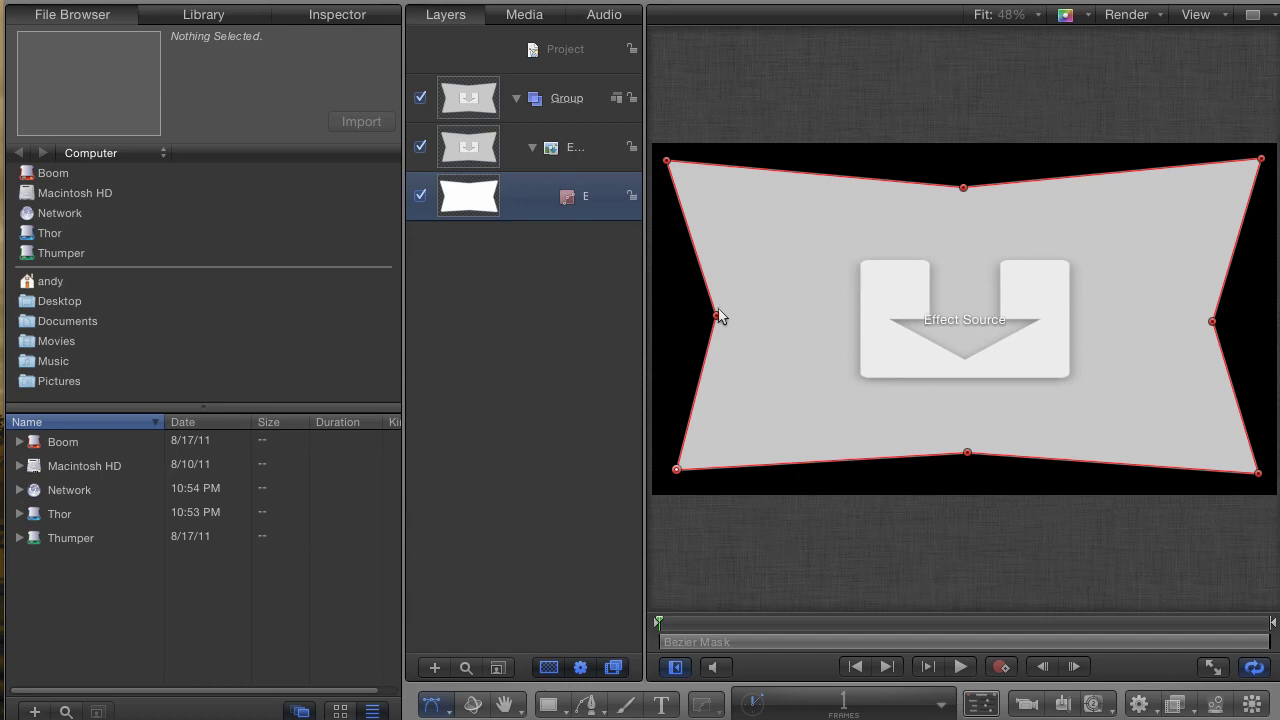
drag(716, 316, 720, 316)
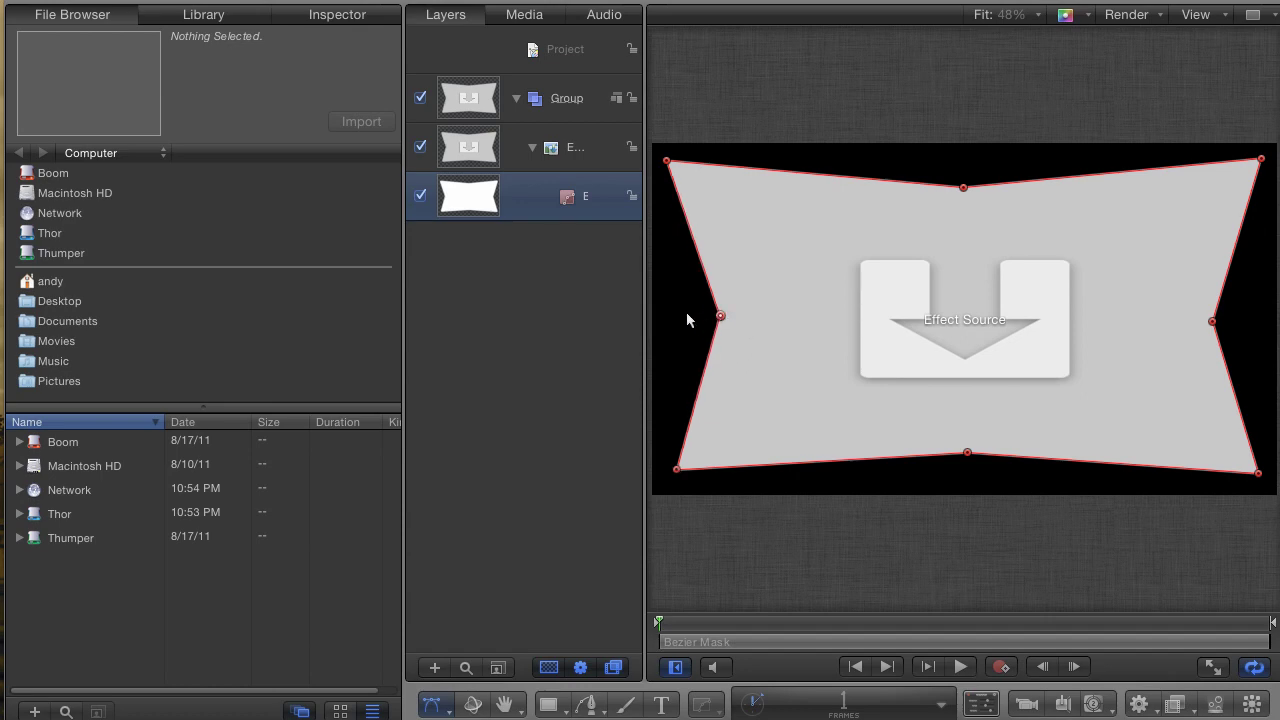
drag(667, 161, 673, 161)
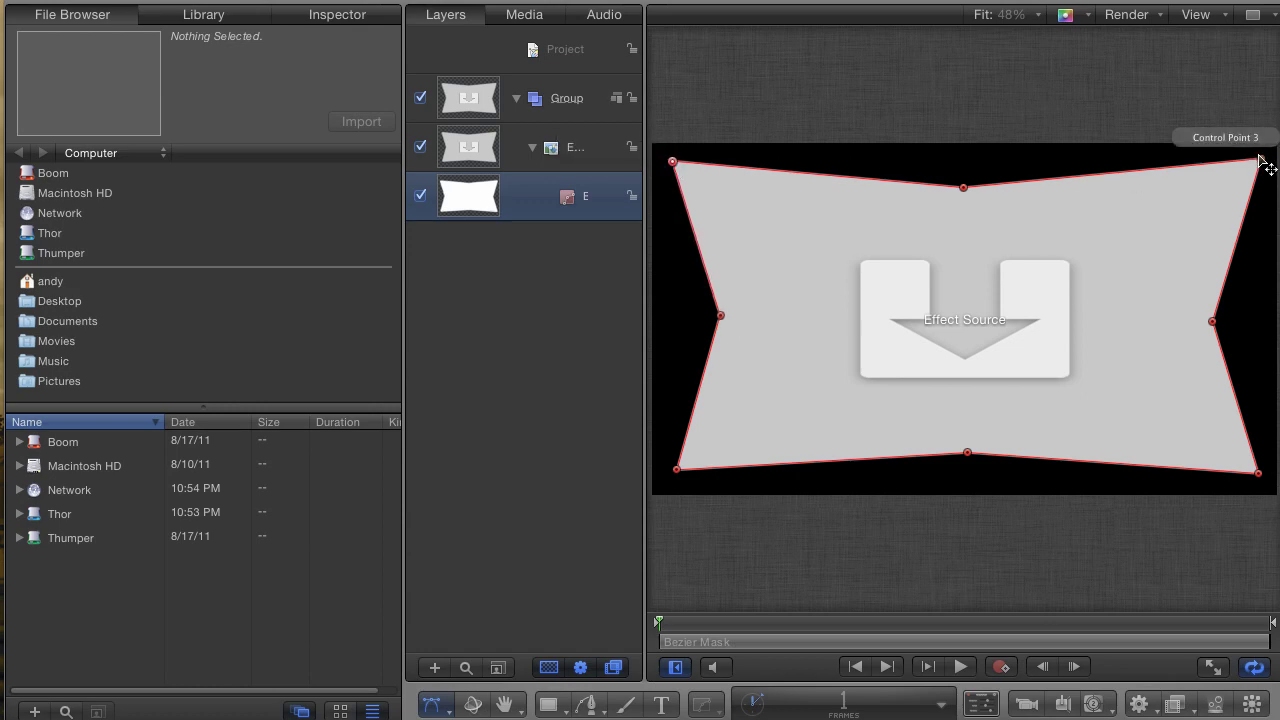
drag(1259, 157, 1255, 165)
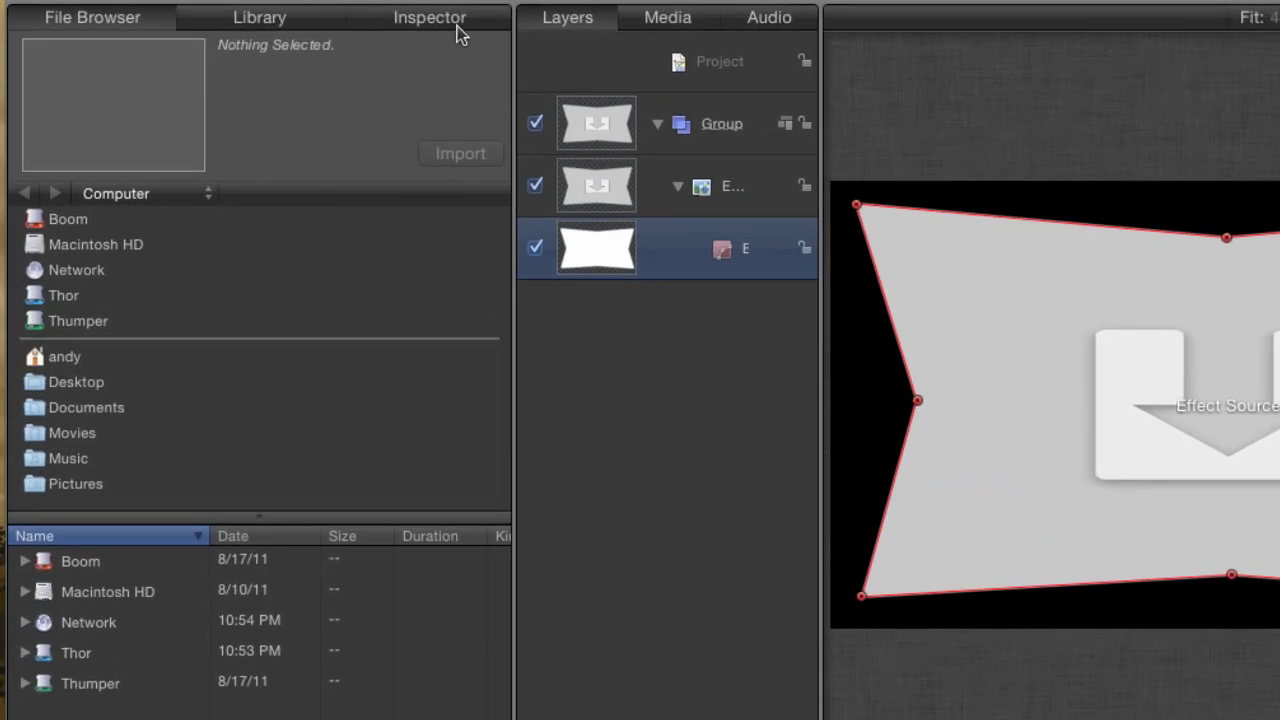
Step: Set the Bezier mask's Feather back to 0 and publish the Feather parameter
click(457, 30)
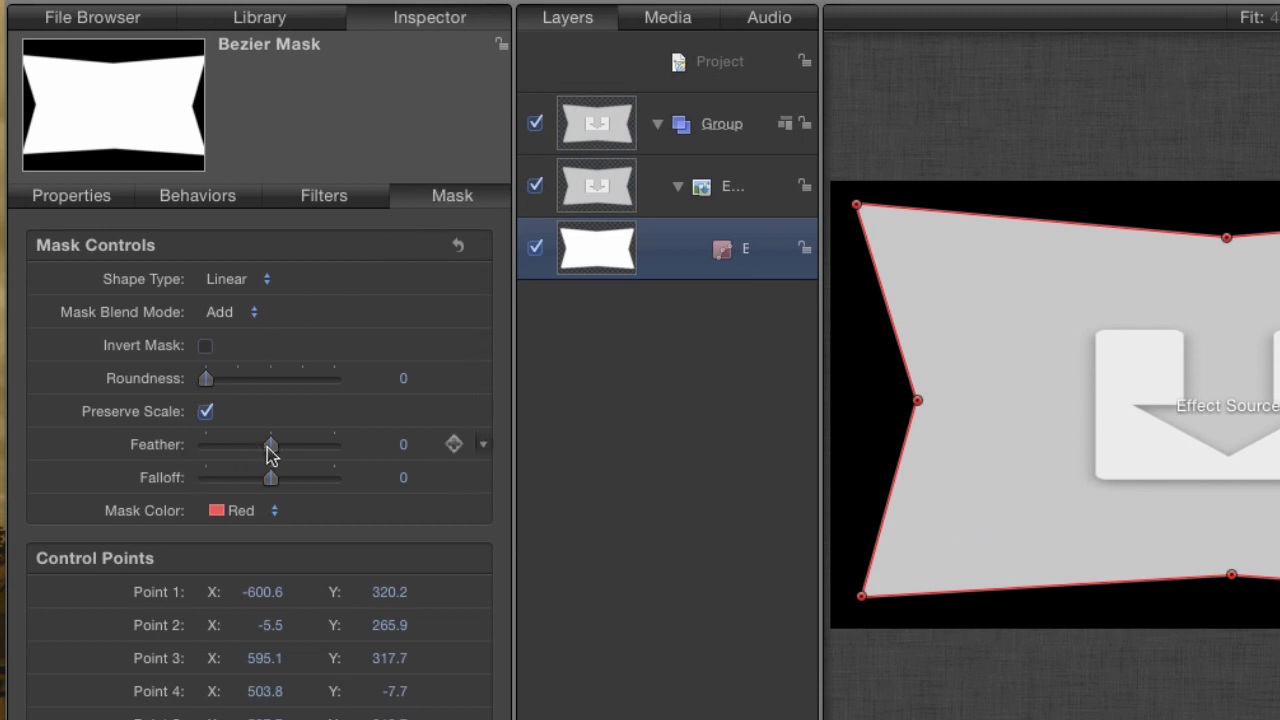
mouse_move(272, 453)
mouse_down()
mouse_move(289, 451)
mouse_move(236, 457)
mouse_move(278, 462)
mouse_up()
click(400, 444)
text(0)
key(Return)
click(484, 448)
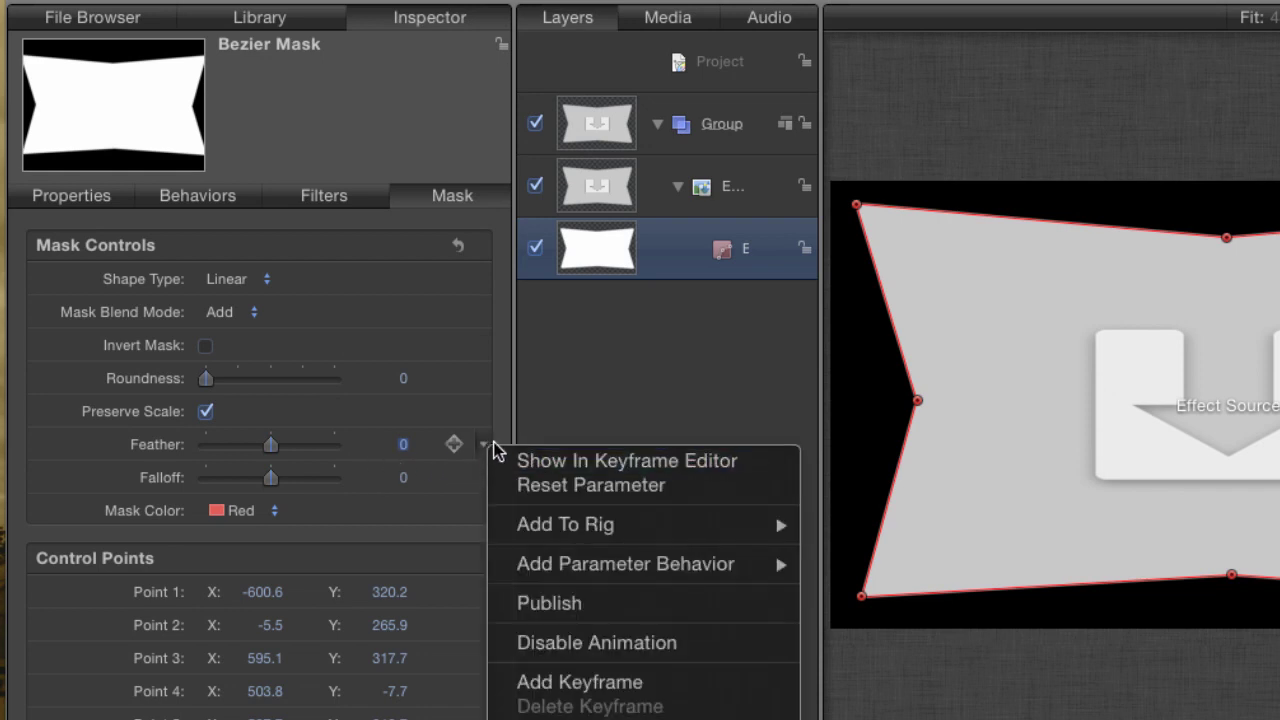
click(603, 612)
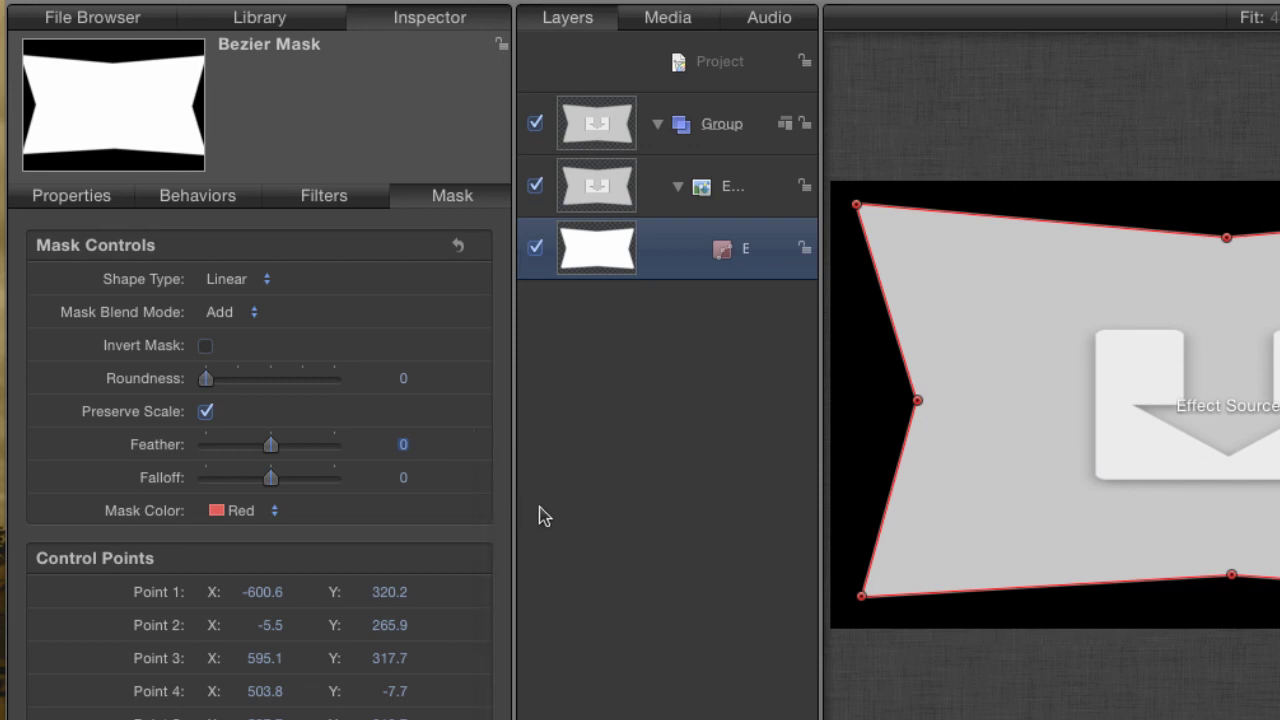
Step: View the project's Published Parameters, test the Feather slider, and confirm it at 0
click(680, 88)
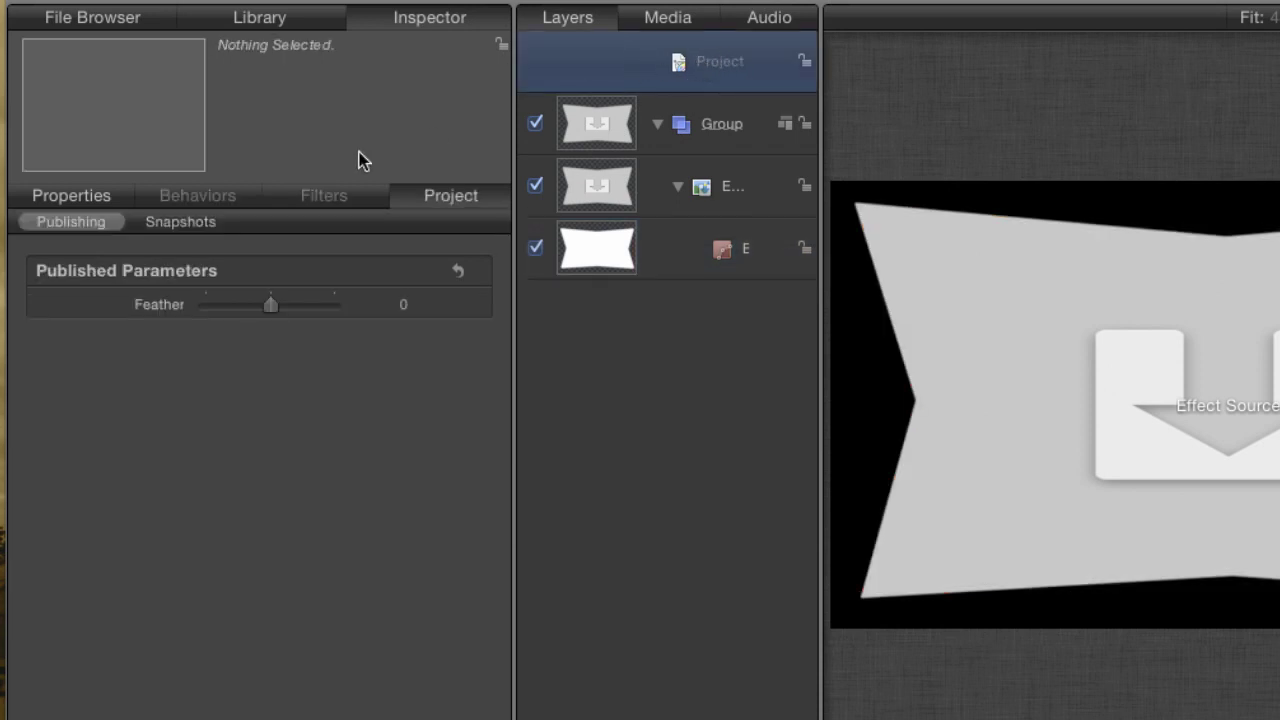
click(73, 195)
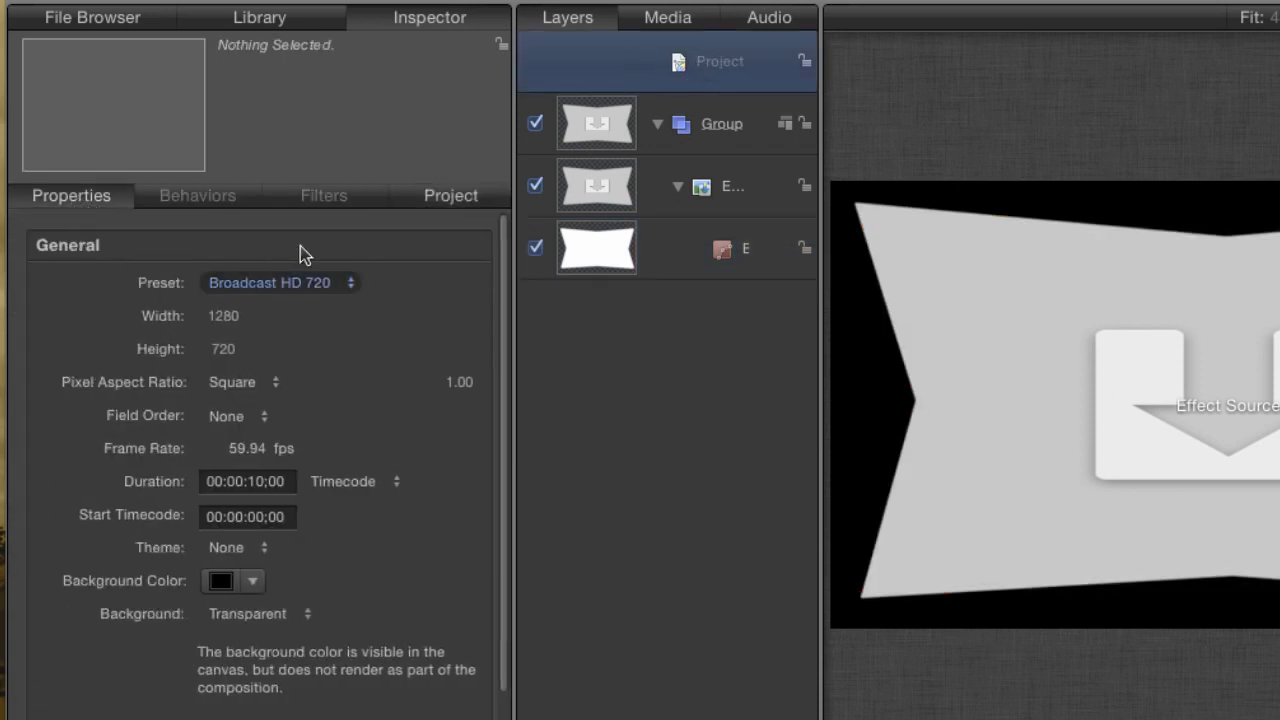
click(433, 200)
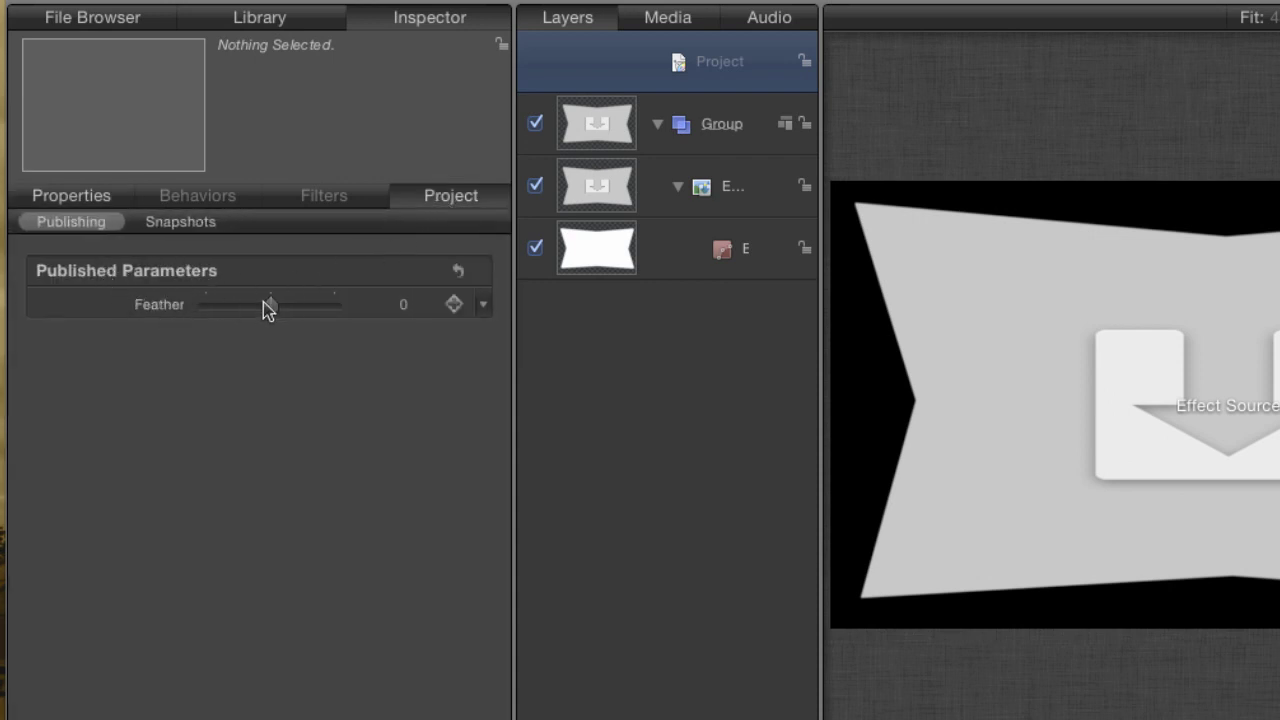
mouse_move(275, 305)
mouse_down()
mouse_move(299, 307)
mouse_move(243, 320)
mouse_move(303, 323)
mouse_move(258, 320)
mouse_move(289, 320)
mouse_move(271, 318)
mouse_up()
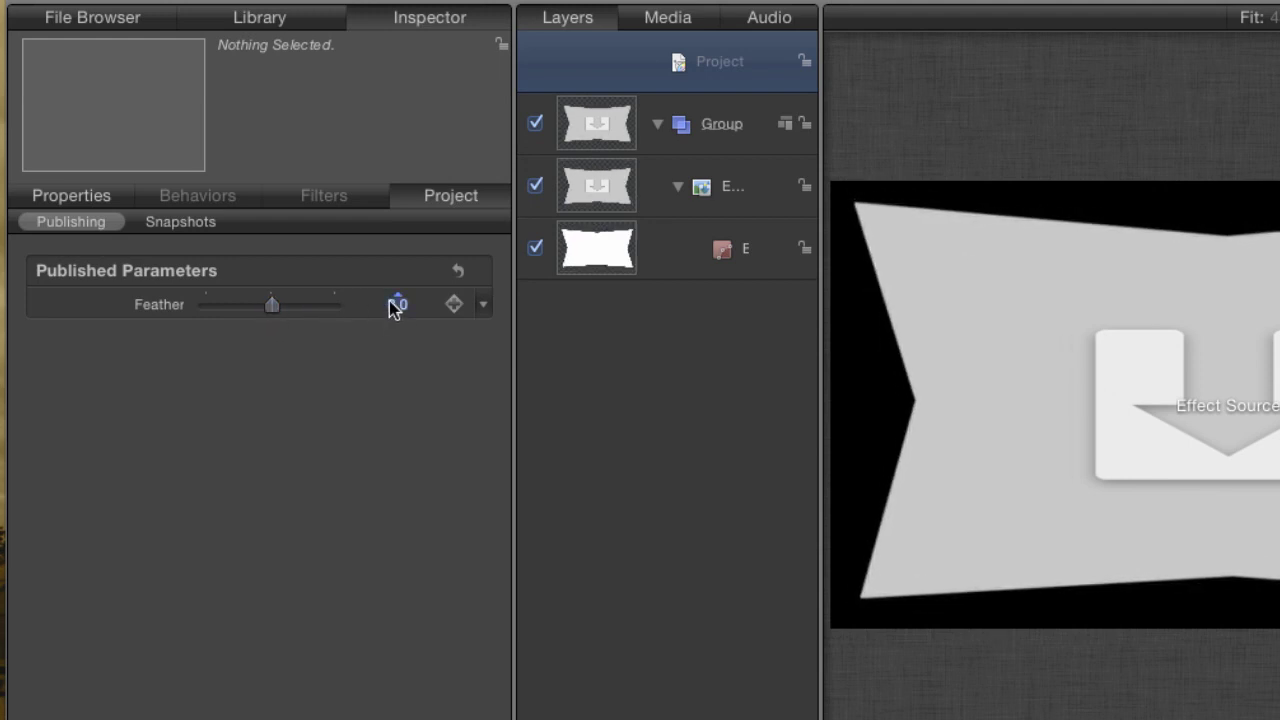
click(393, 307)
key(Return)
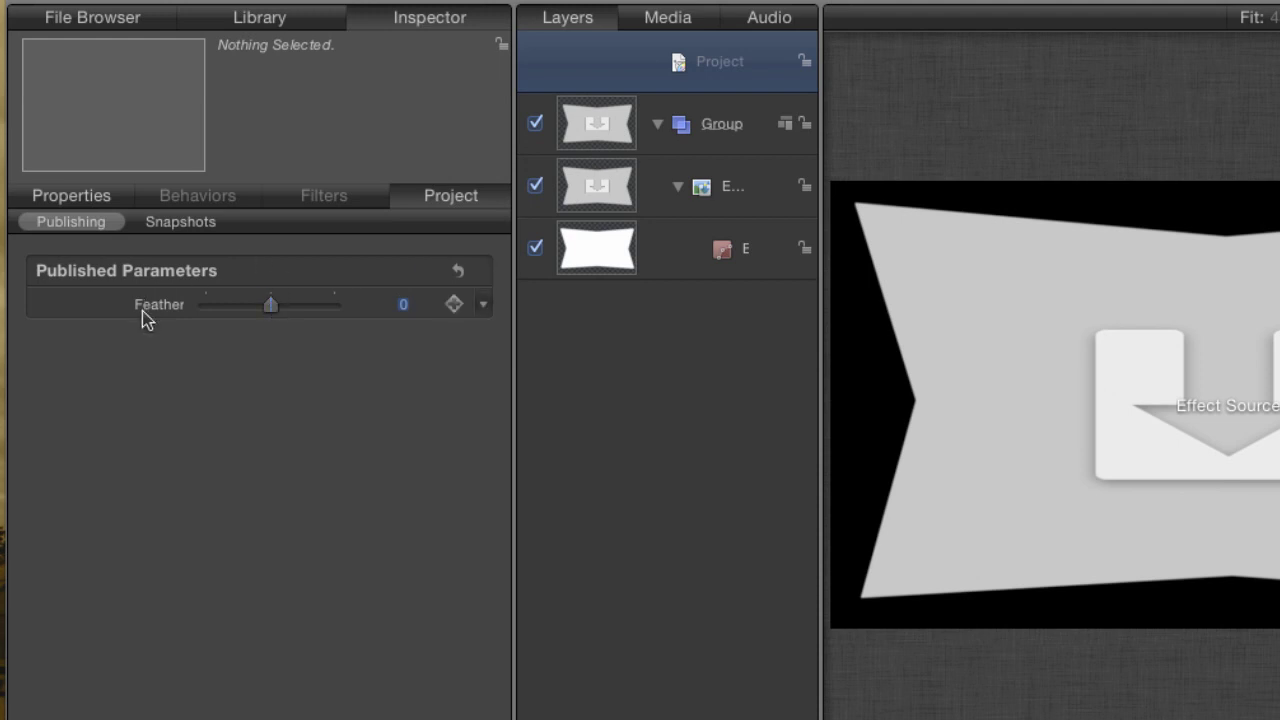
Step: Publish the Bezier mask's Roundness and Falloff parameters and view them under the project
mouse_move(408, 285)
click(739, 262)
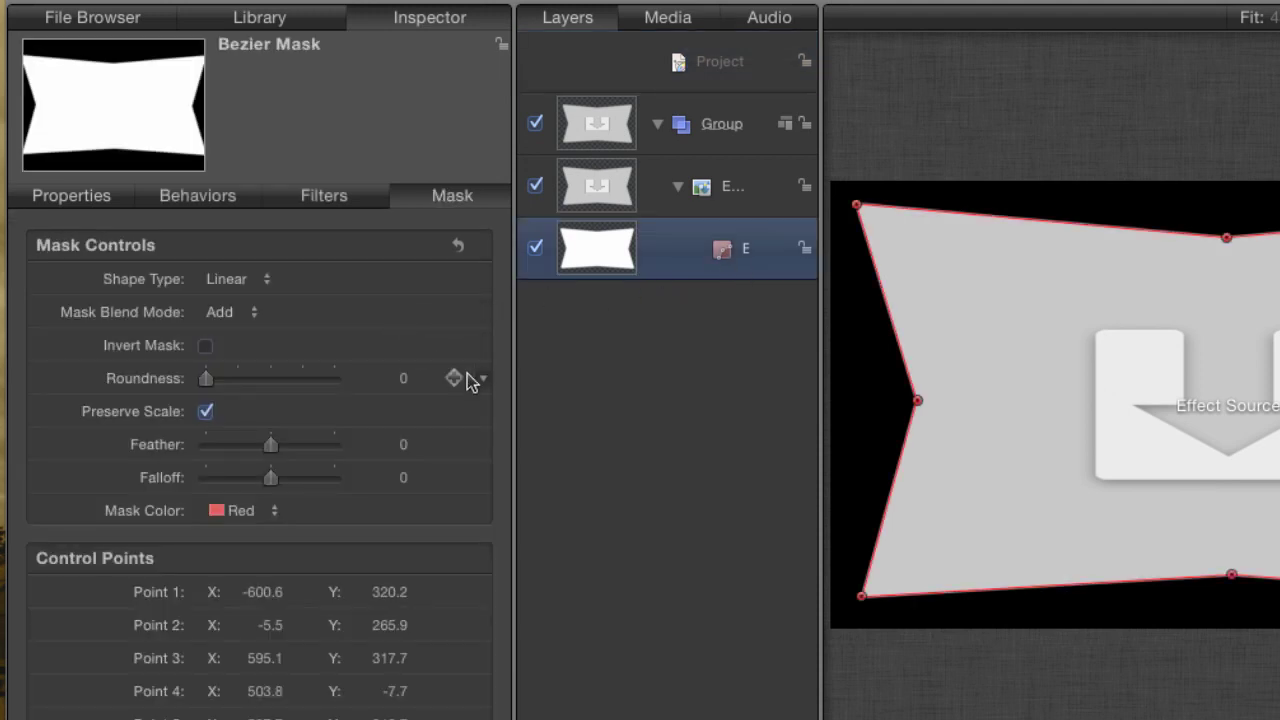
click(484, 378)
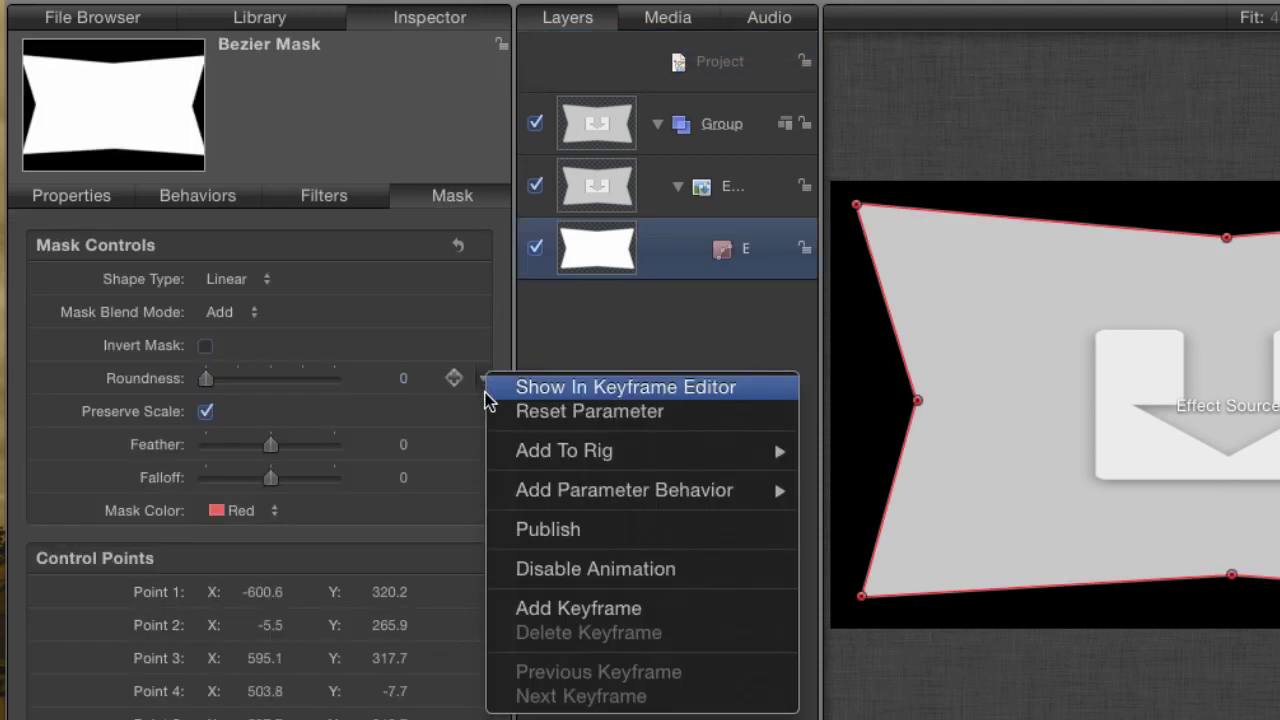
click(518, 530)
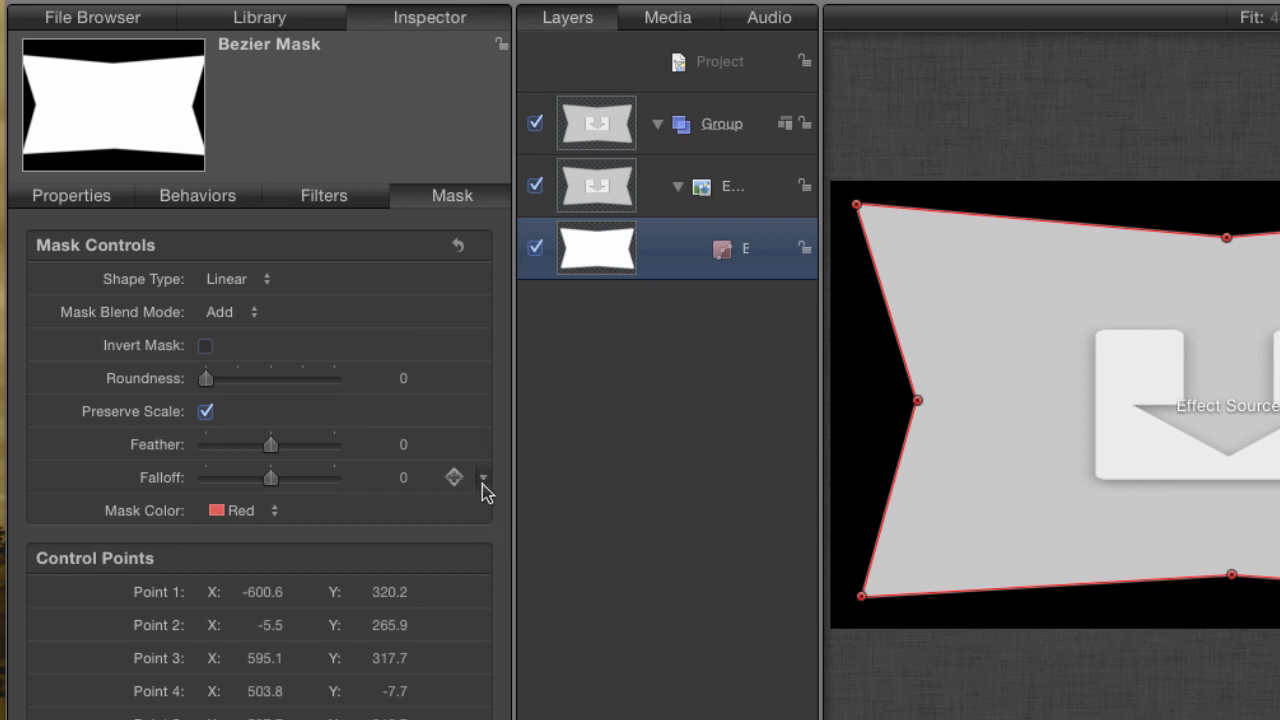
click(483, 480)
click(522, 634)
click(696, 79)
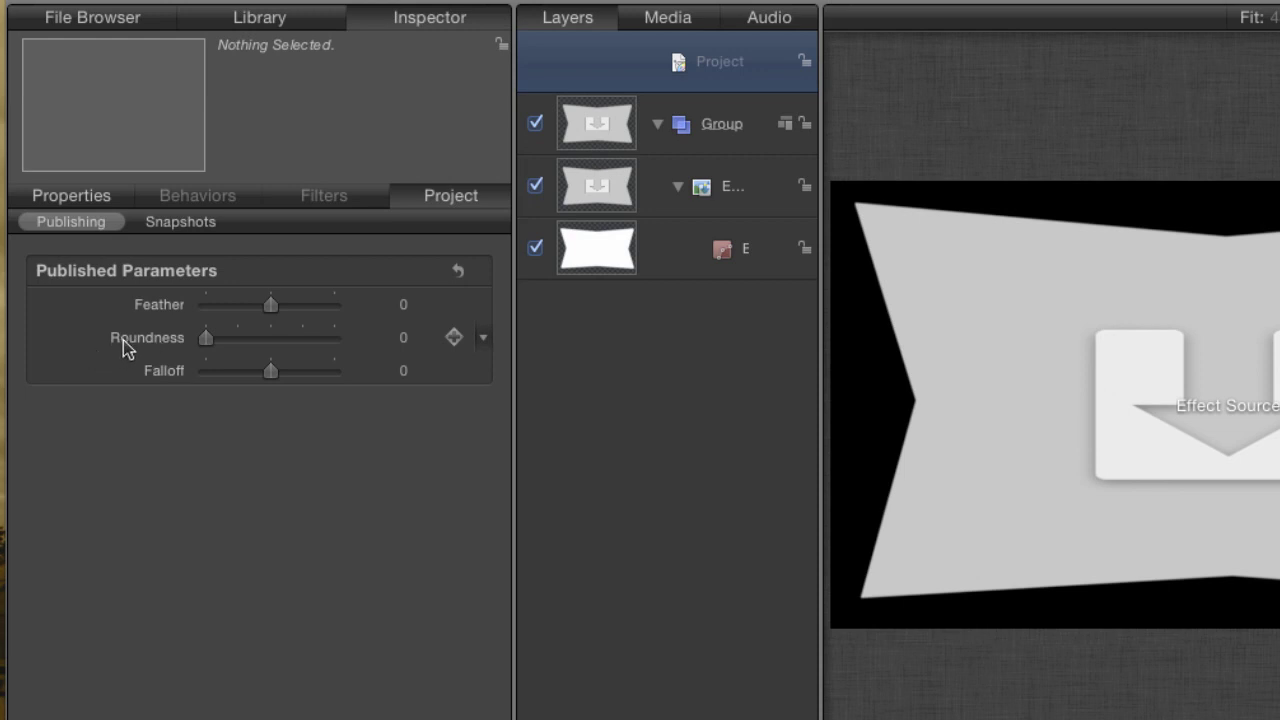
Step: Drag Roundness above Feather and rename it 'Adjust Mask'
drag(123, 345, 123, 308)
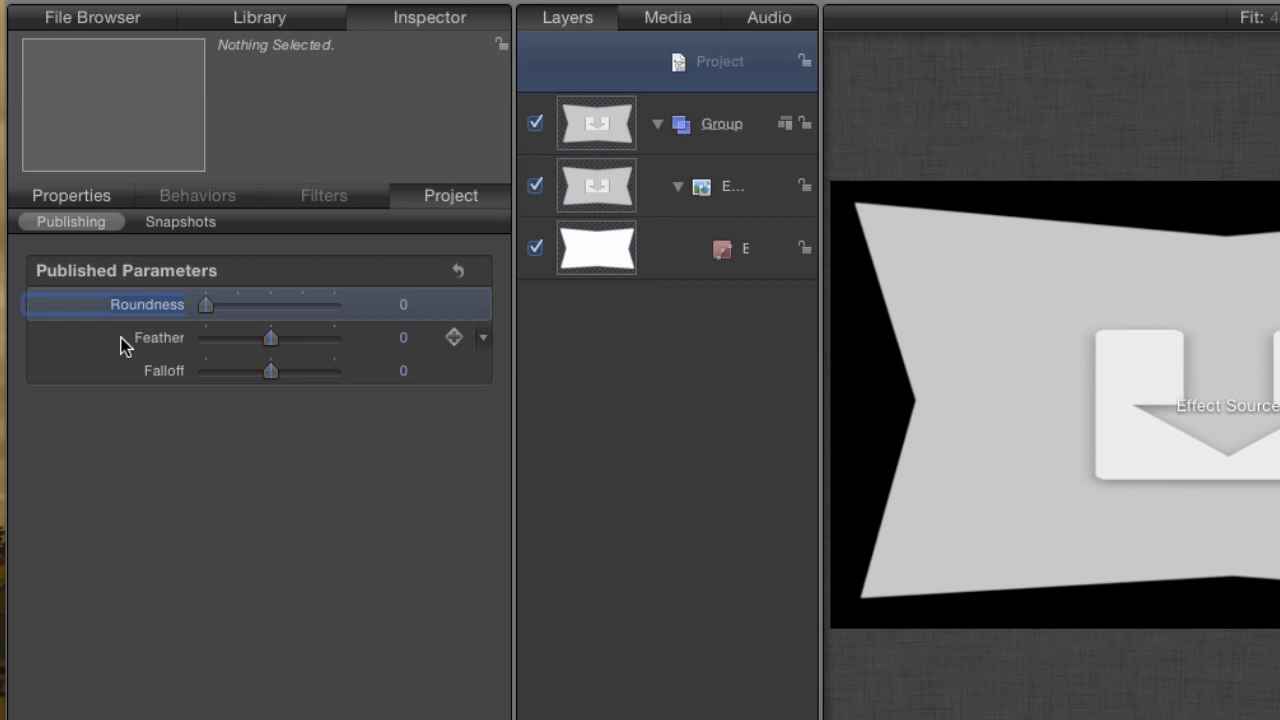
text(Adjust Mask)
key(Return)
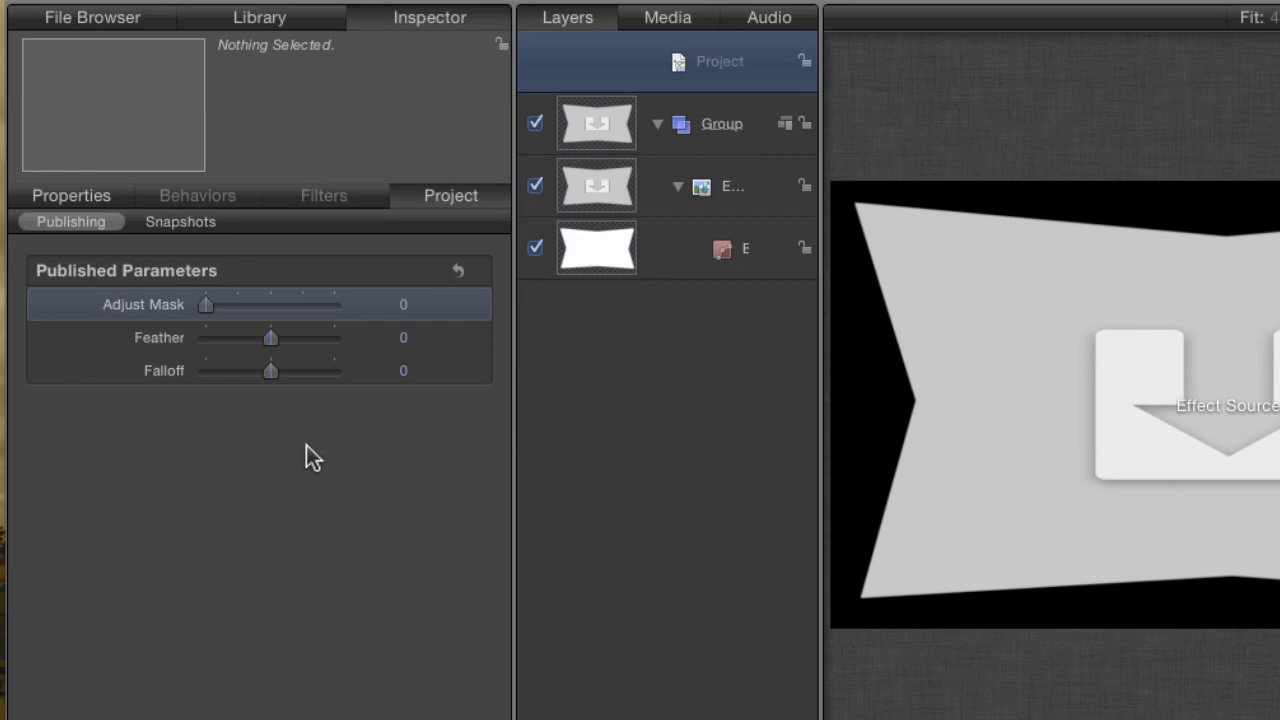
Step: Publish the template as 'Adjustable PIP' in the Custom category, excluding unused media
key(super+shift+p)
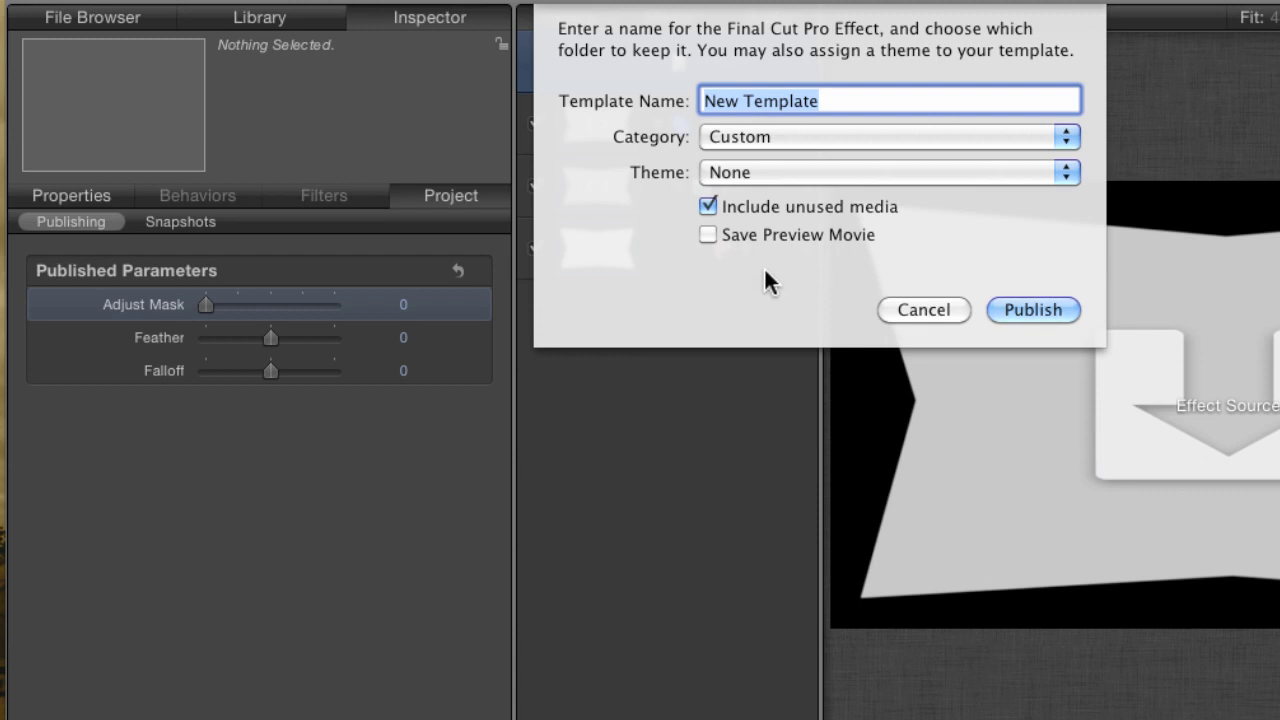
text(Adjustable PIP)
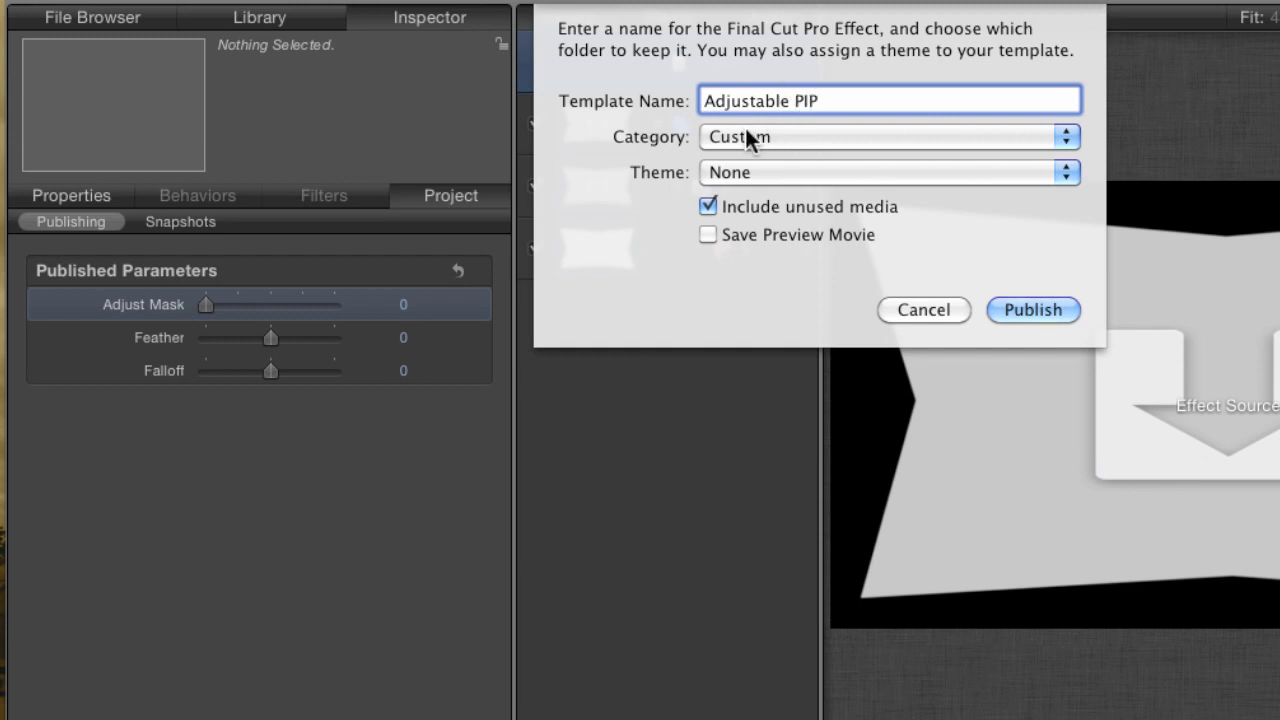
click(839, 136)
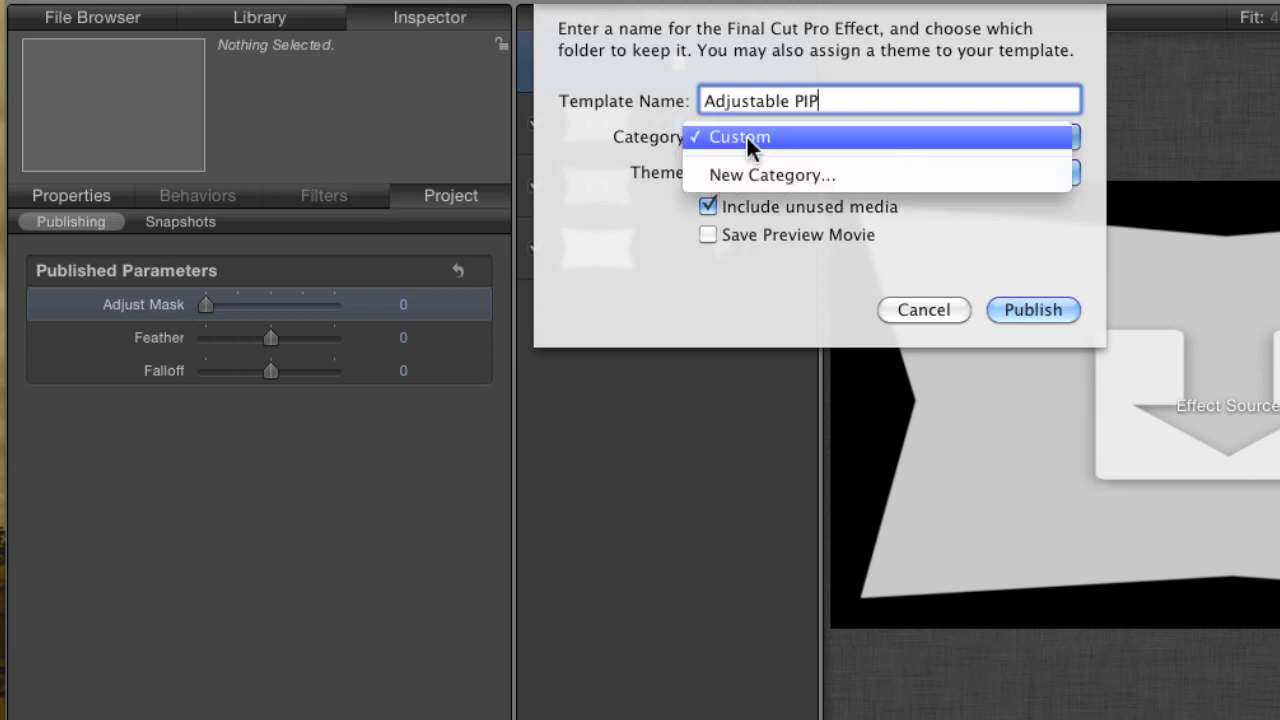
click(663, 168)
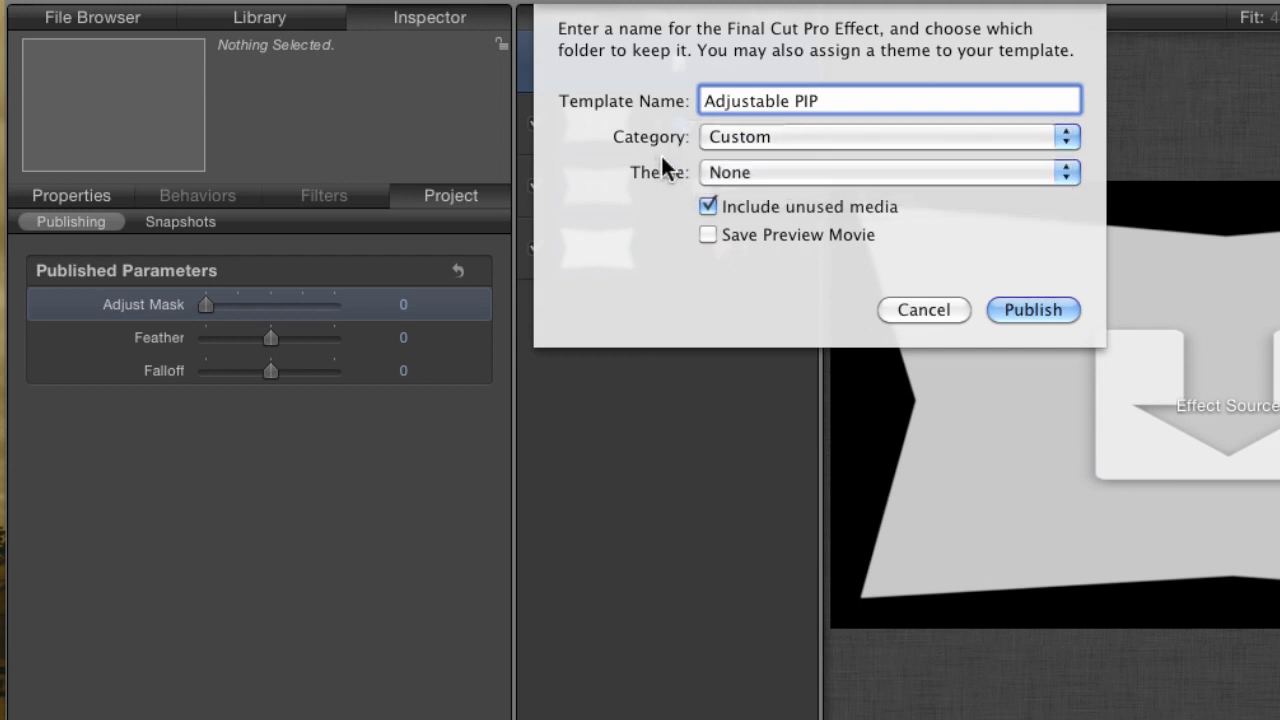
click(707, 205)
click(1019, 306)
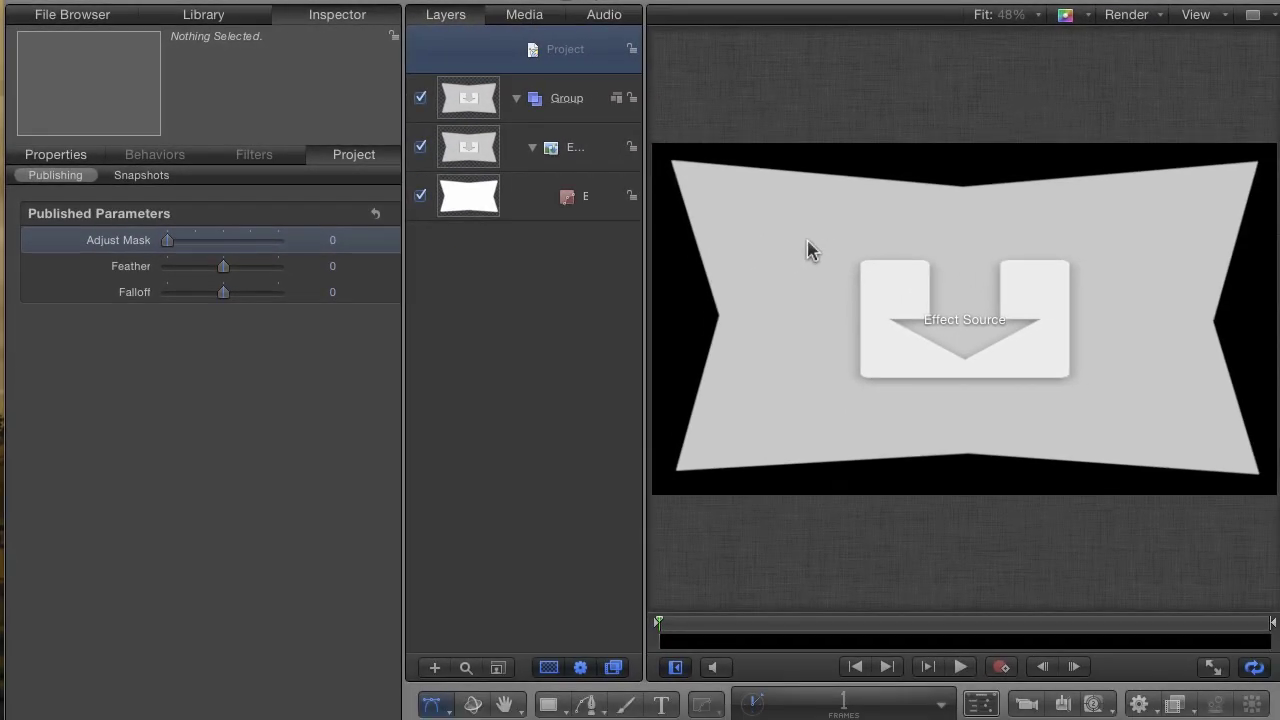
Step: In Final Cut Pro, drop the Custom Adjustable PIP effect onto jaguar Clip_02 and view it in the Inspector
key(super+Tab)
key(super+Tab)
key(super+Tab)
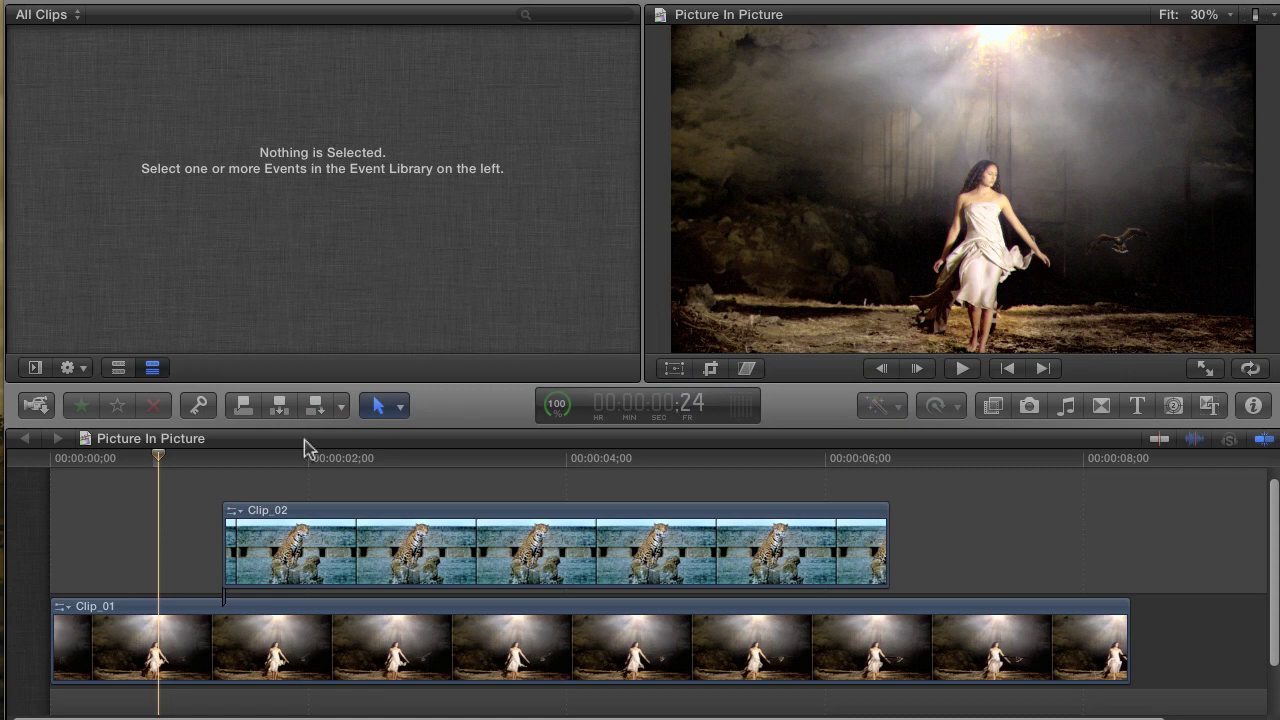
drag(200, 458, 309, 480)
key(super+5)
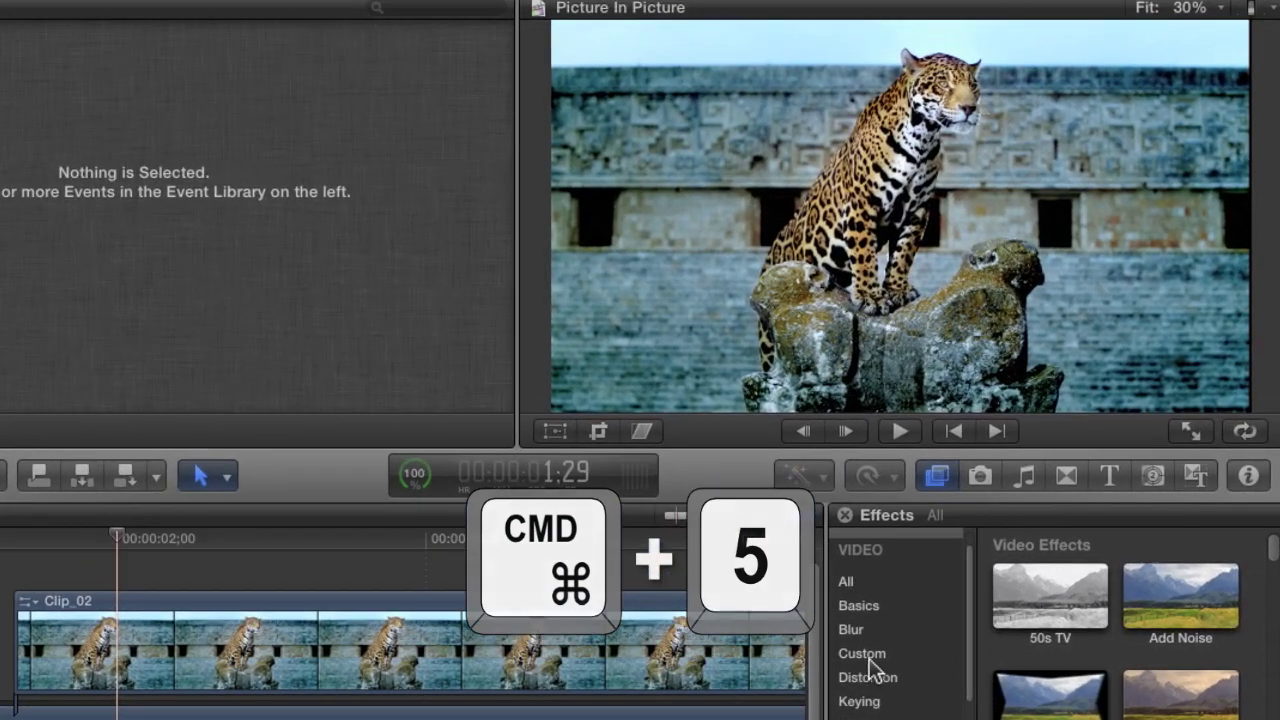
click(862, 655)
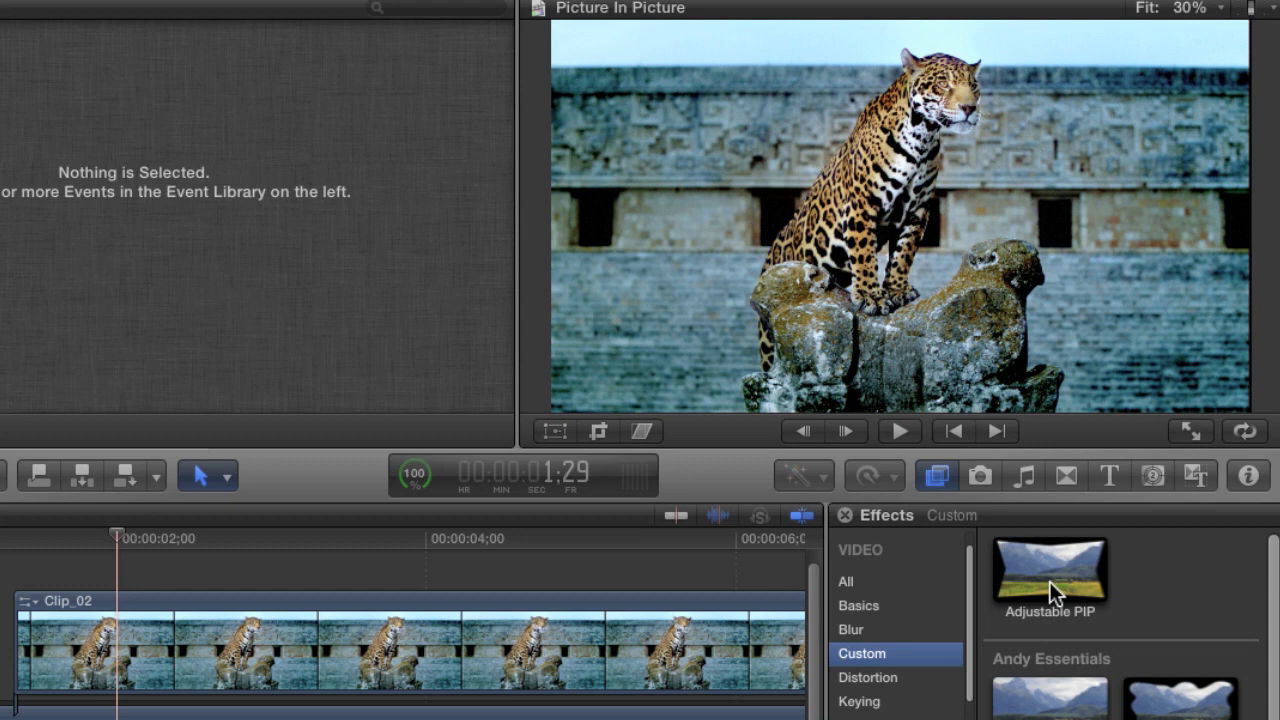
drag(1049, 581, 479, 640)
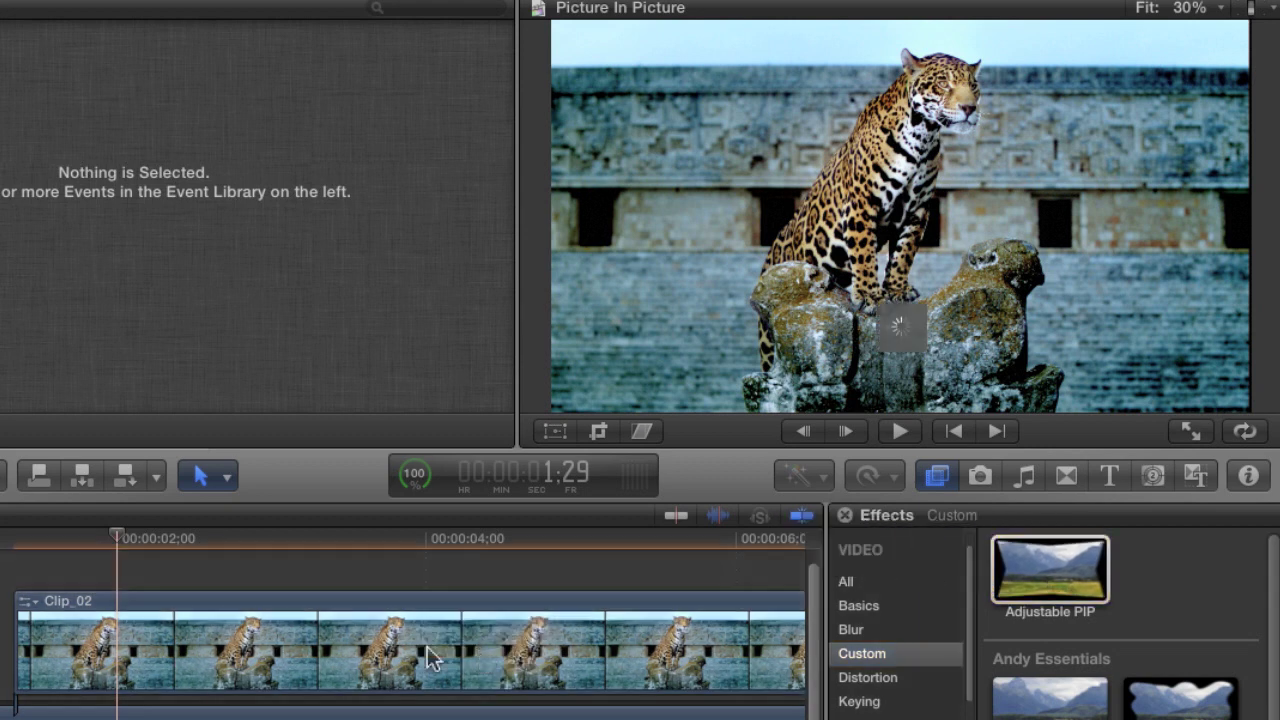
drag(129, 543, 450, 545)
click(1248, 476)
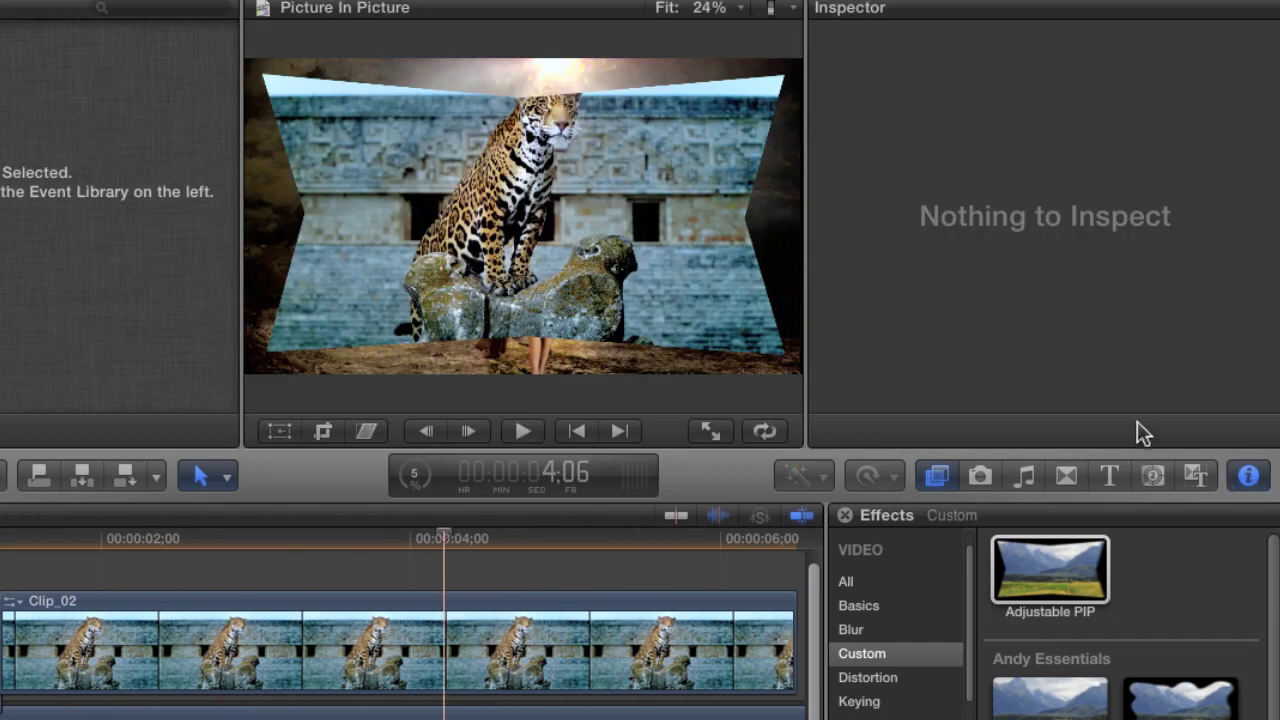
Step: Round the PIP mask's corners, shrink the jaguar inset and move it toward the top-left
click(353, 638)
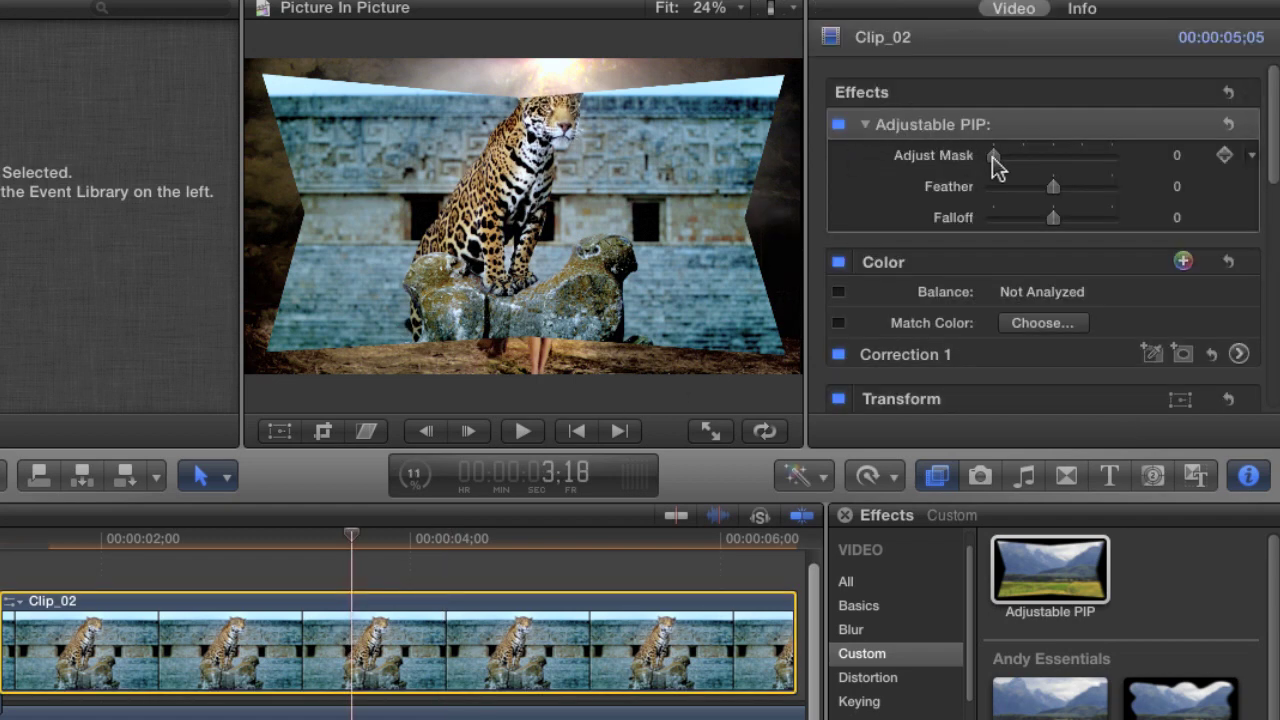
drag(1000, 157, 1076, 168)
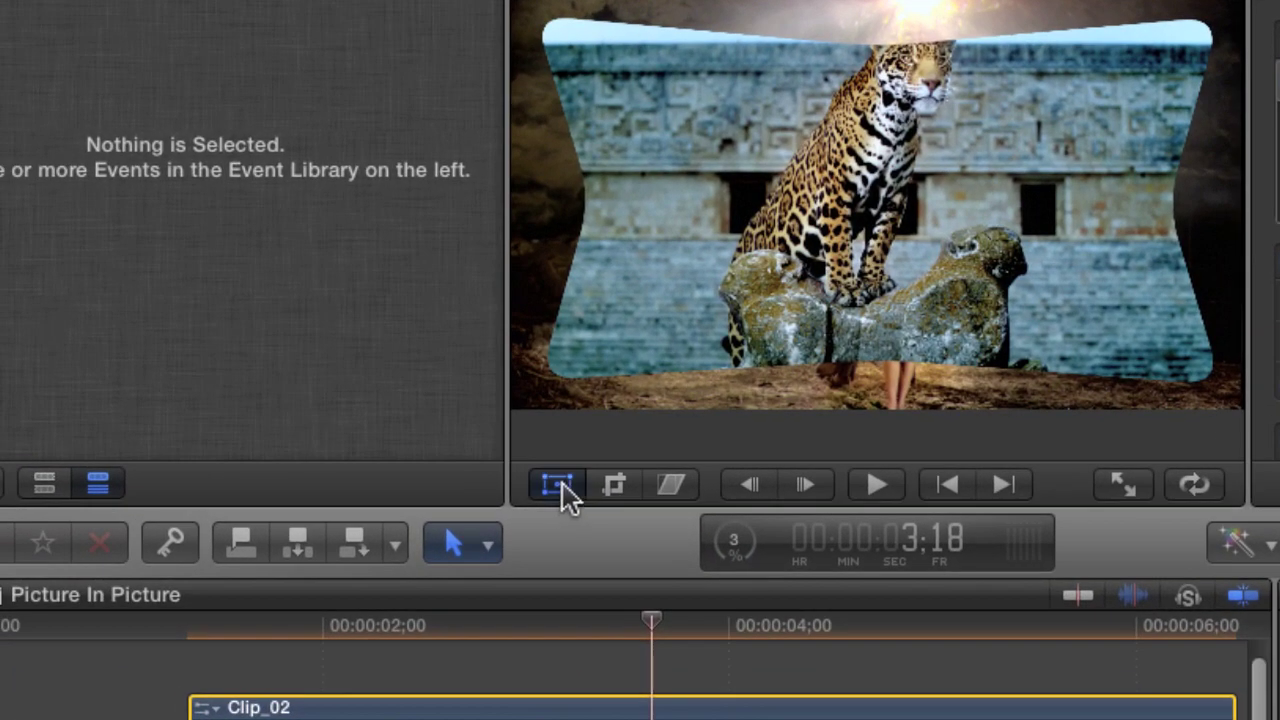
click(545, 486)
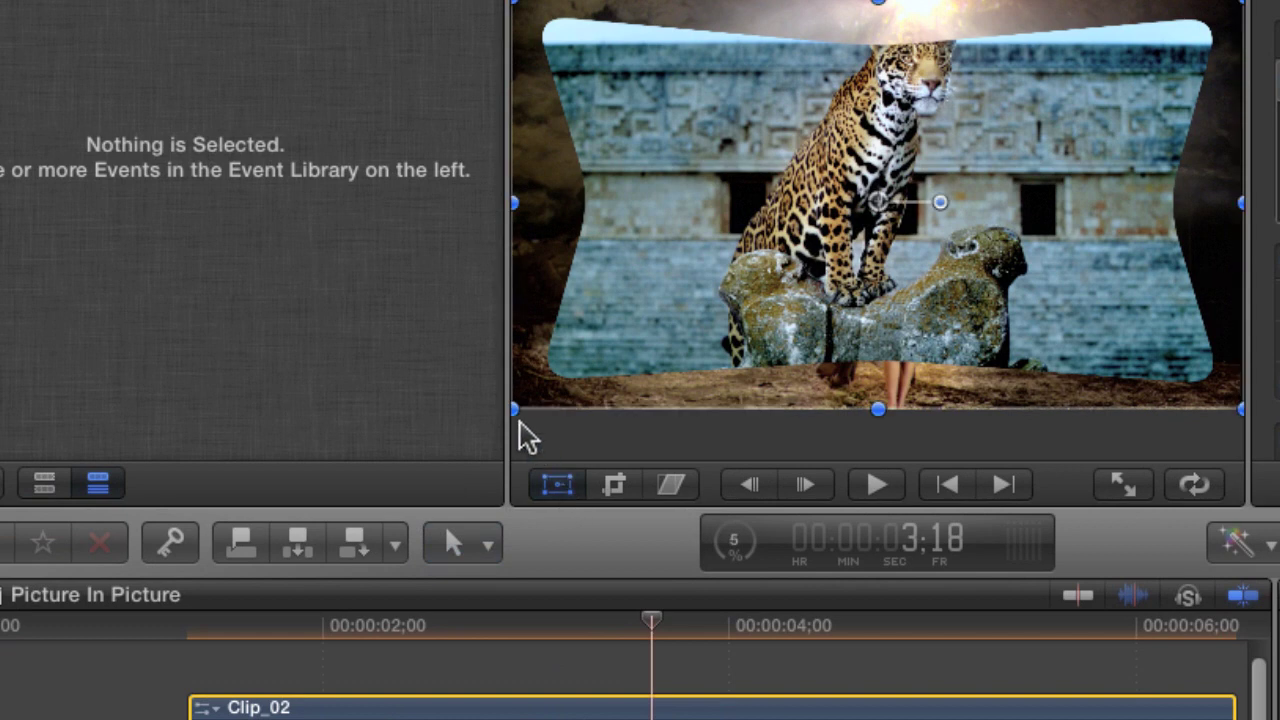
drag(517, 409, 693, 307)
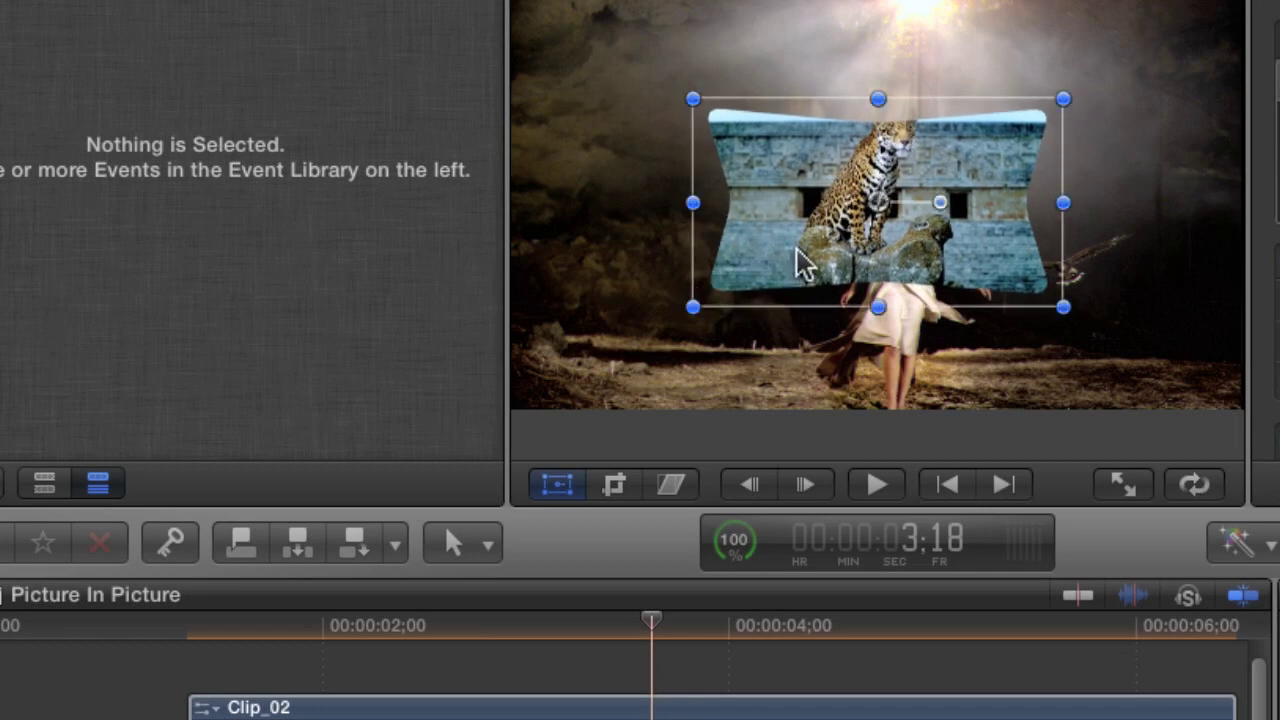
drag(797, 258, 636, 174)
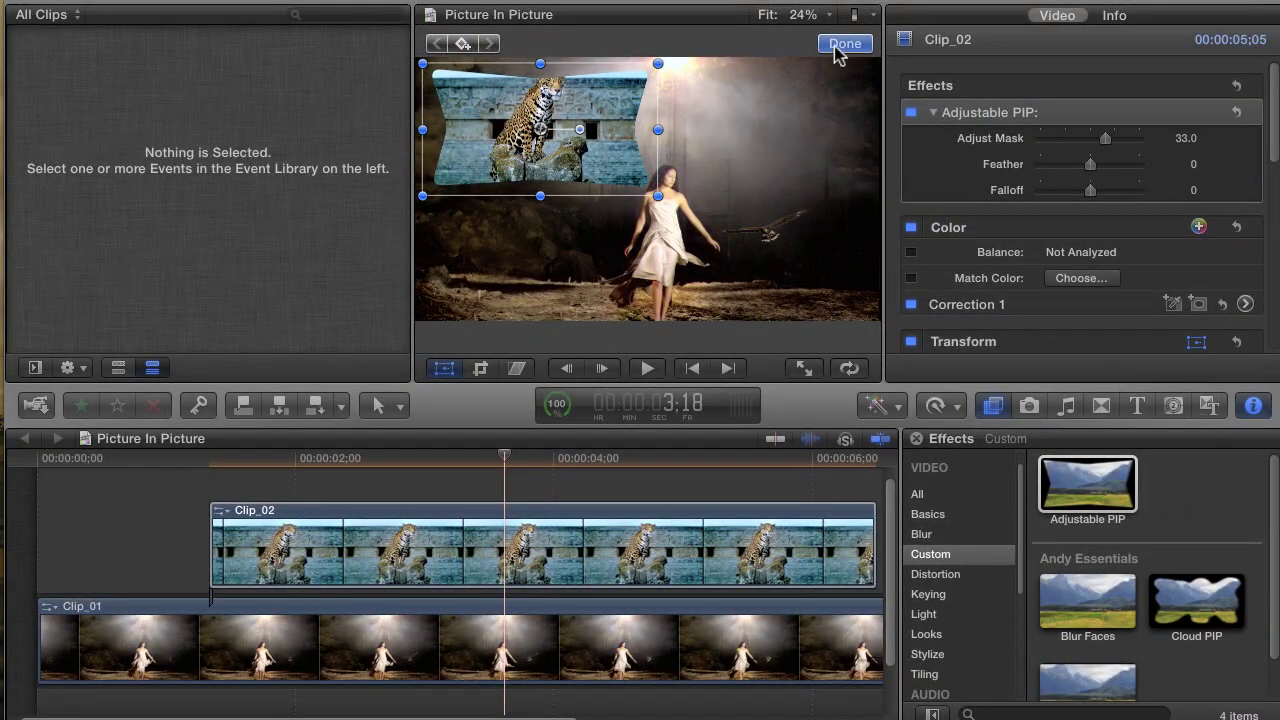
click(842, 46)
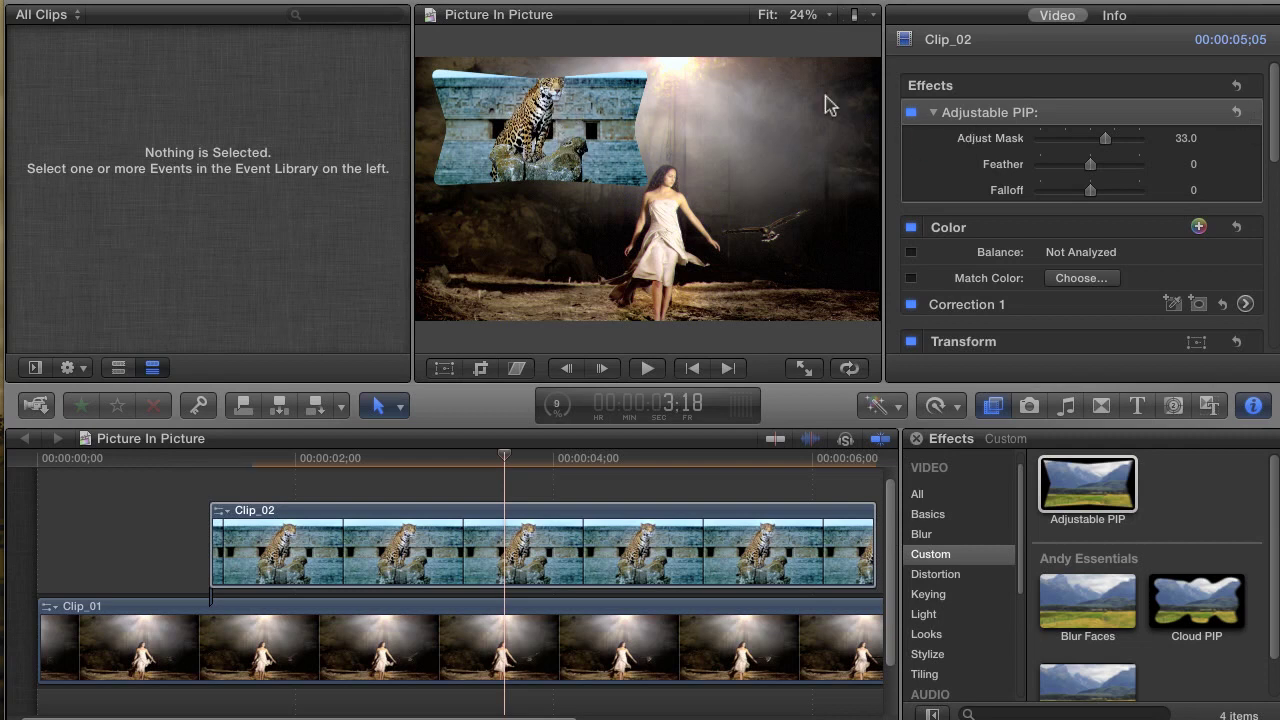
Step: Play back the jaguar picture-in-picture over the dancer footage, then return to Motion
click(1253, 405)
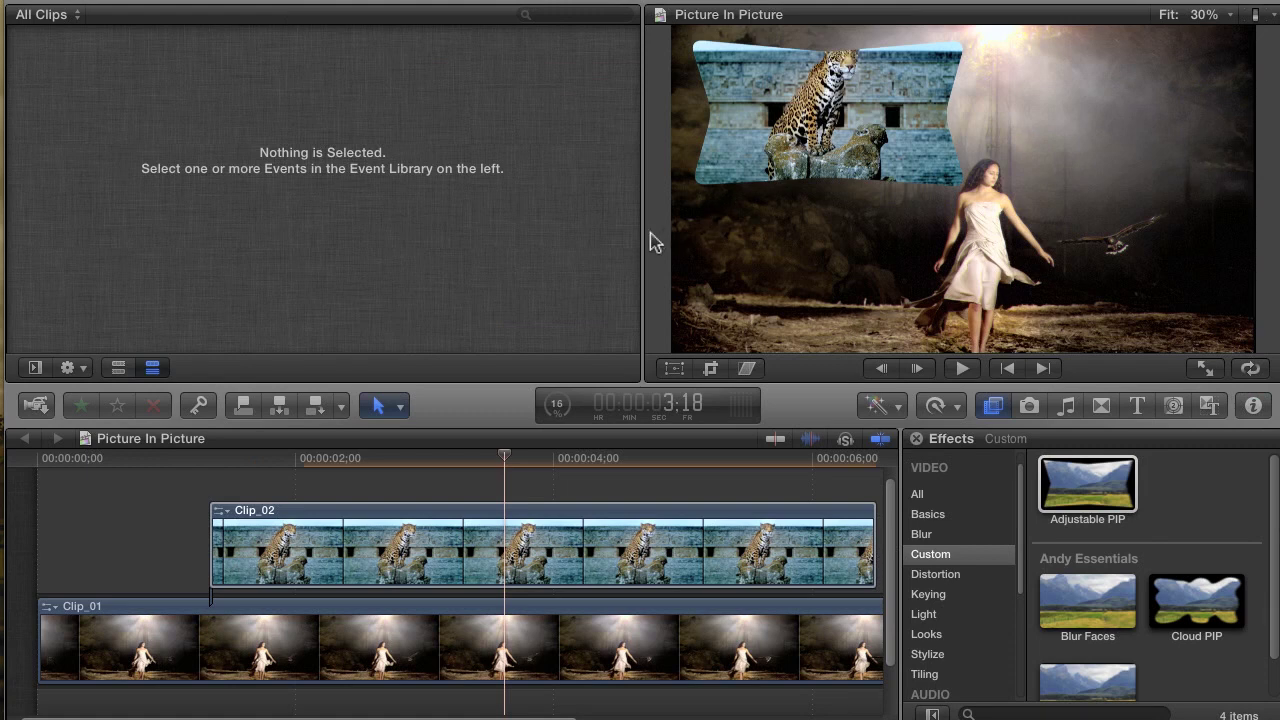
click(271, 530)
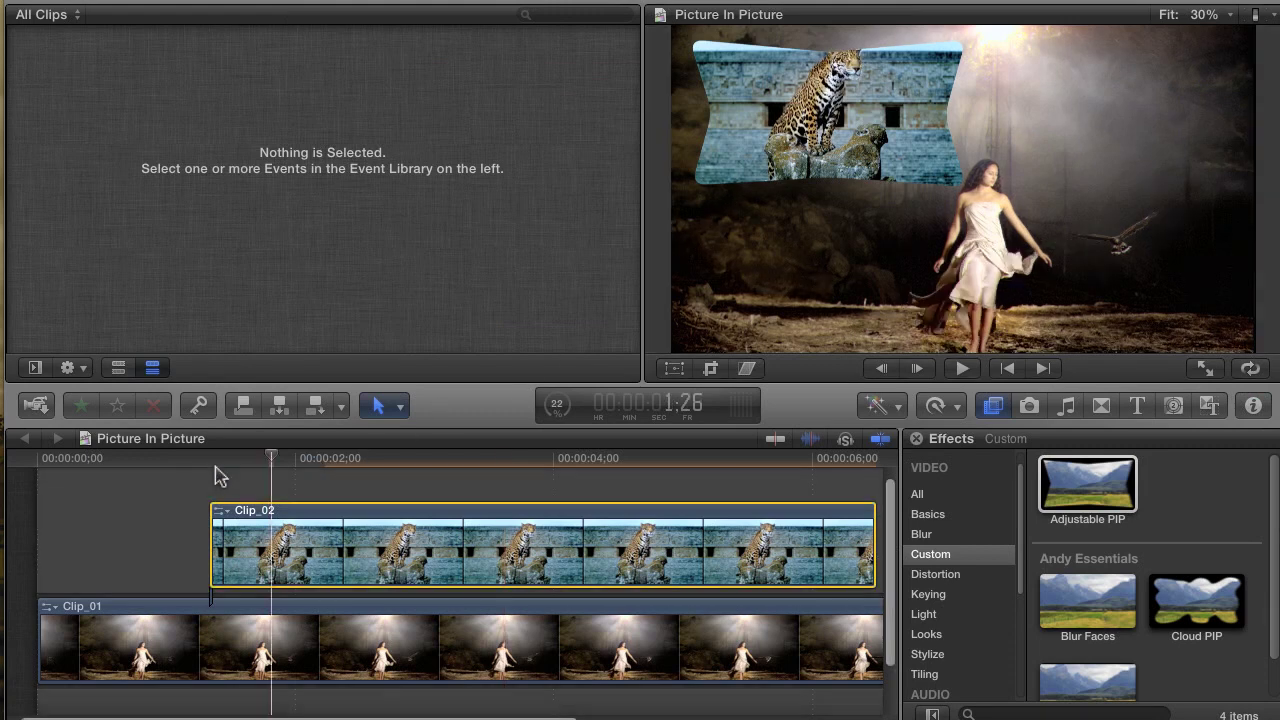
key(space)
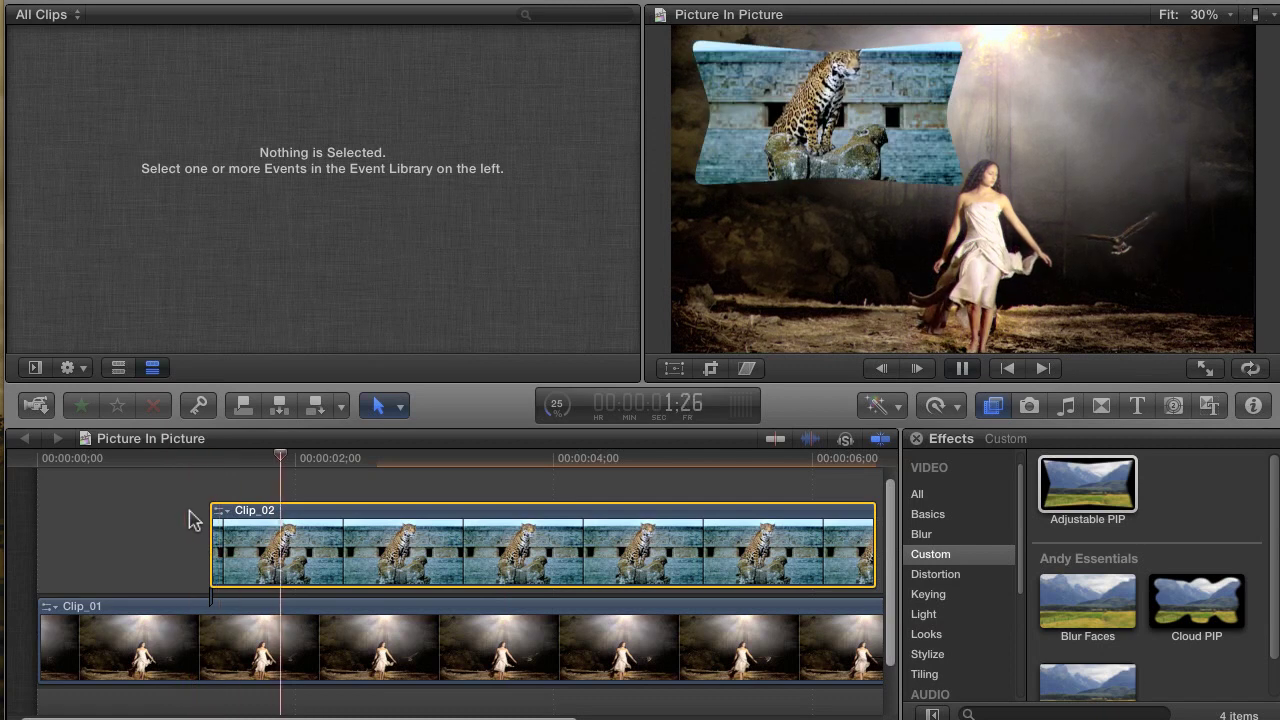
click(214, 458)
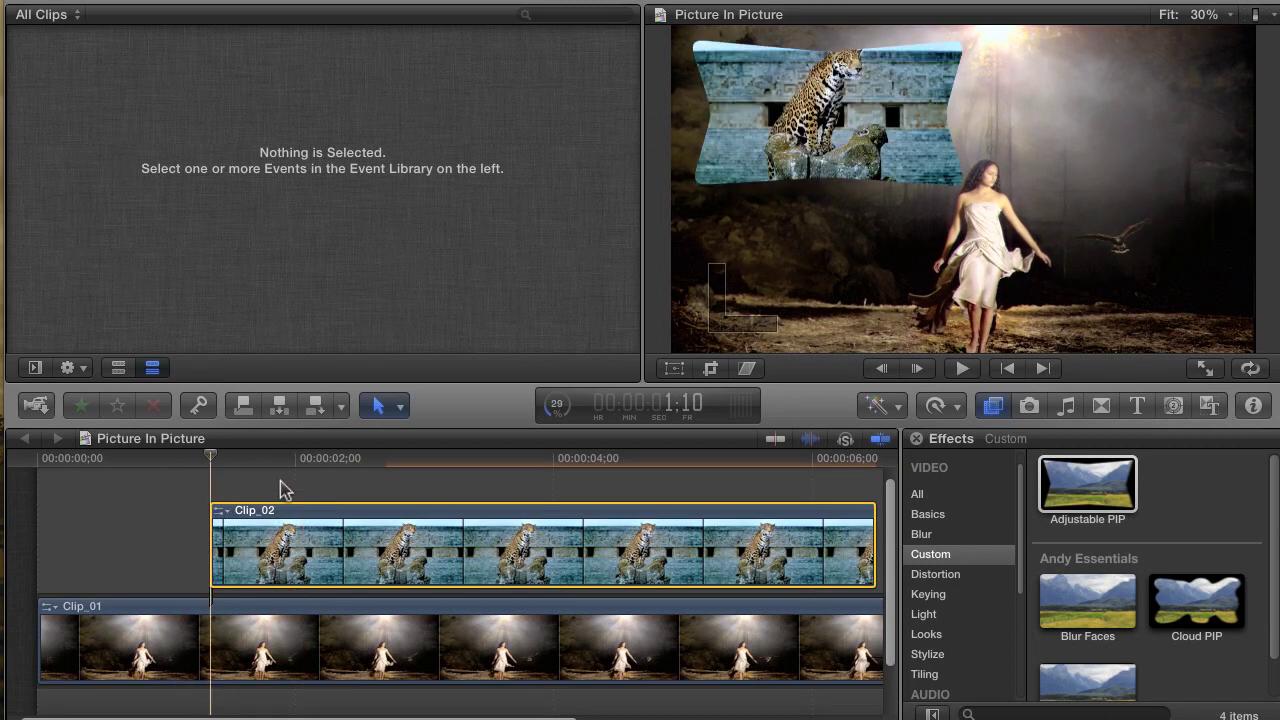
key(super+Tab)
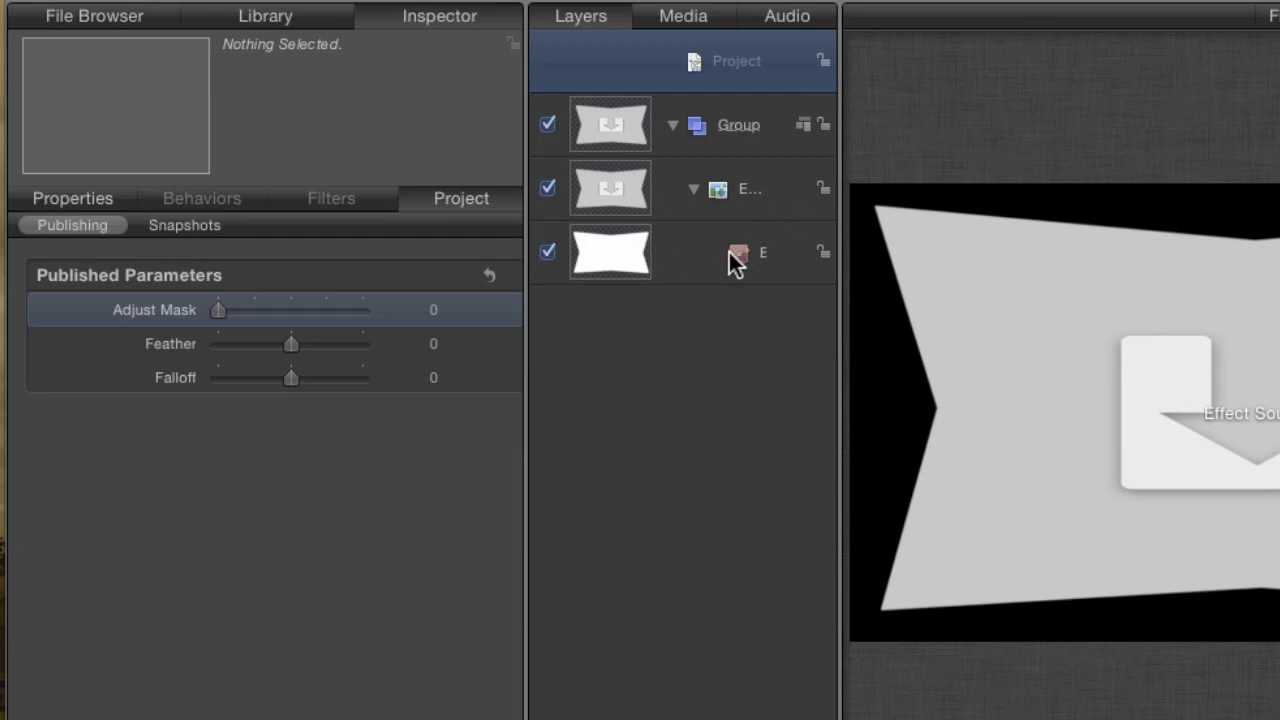
Step: Drag the Bezier Mask directly under Group, then select Effect Source and undo an accidental move
drag(734, 257, 714, 126)
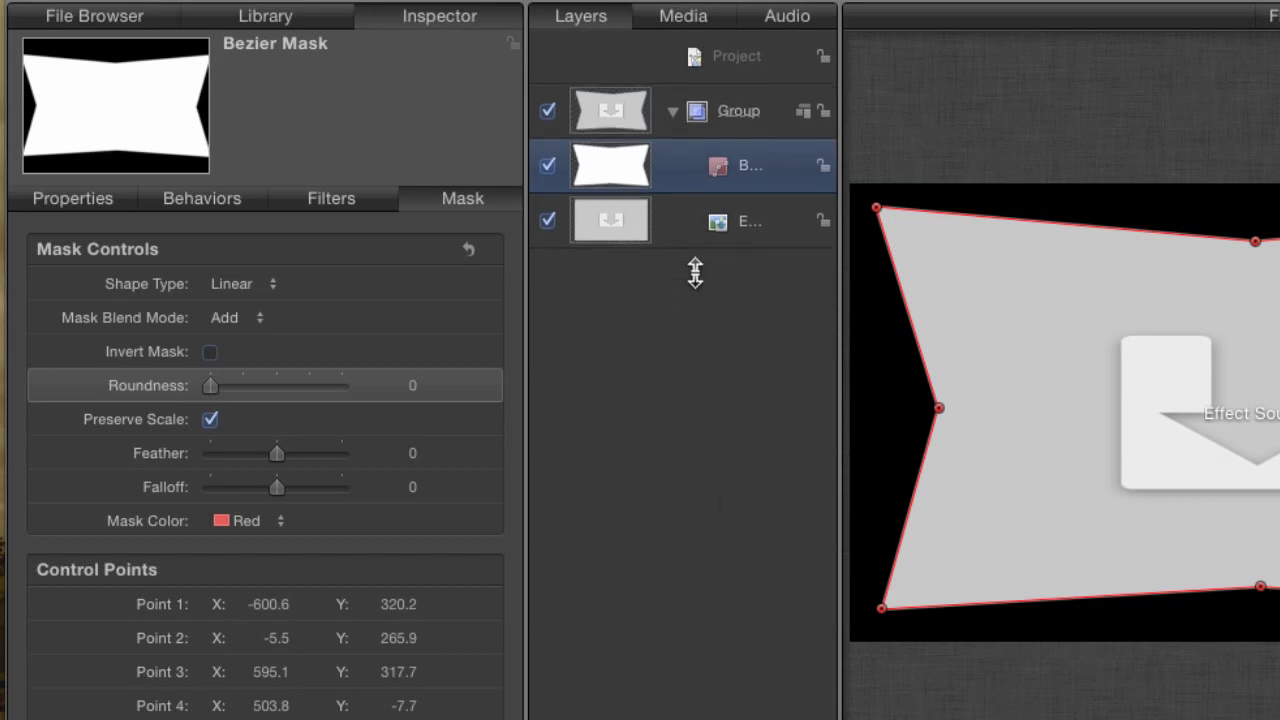
click(710, 238)
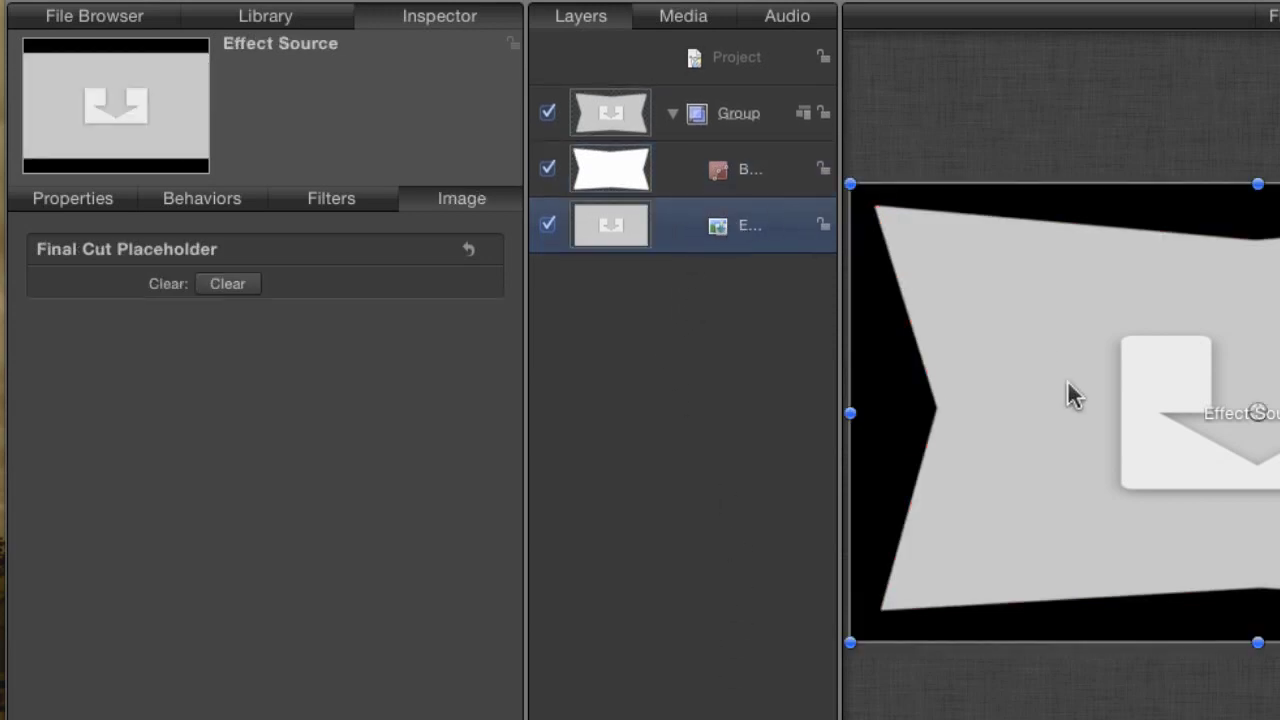
drag(1068, 409, 1105, 393)
key(super+z)
Step: Publish the Effect Source's Position and Scale parameters
click(112, 205)
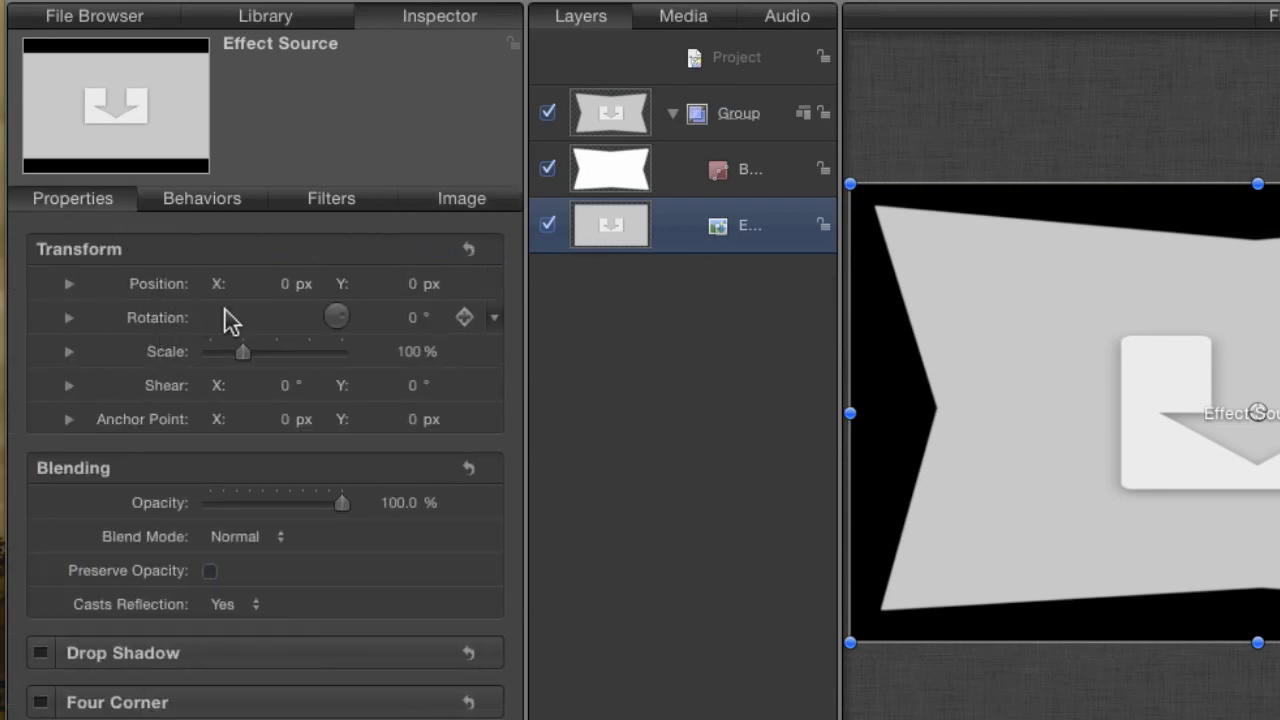
click(495, 286)
click(532, 441)
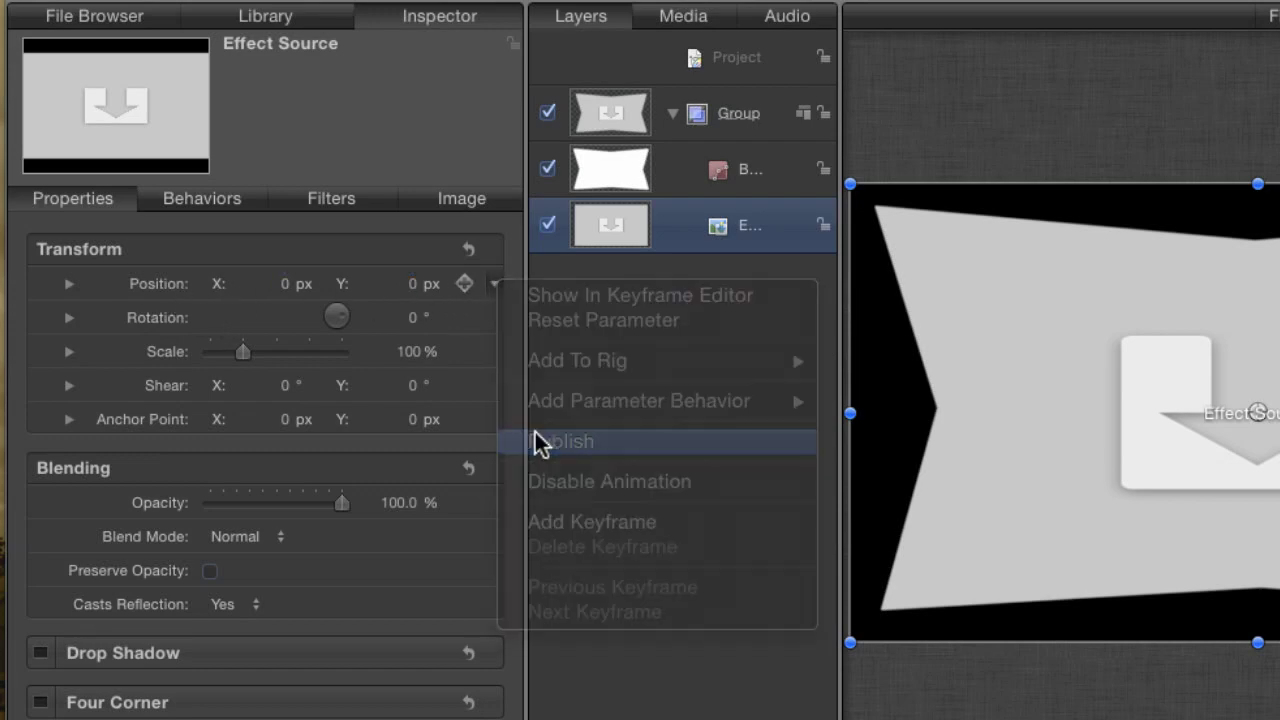
click(495, 354)
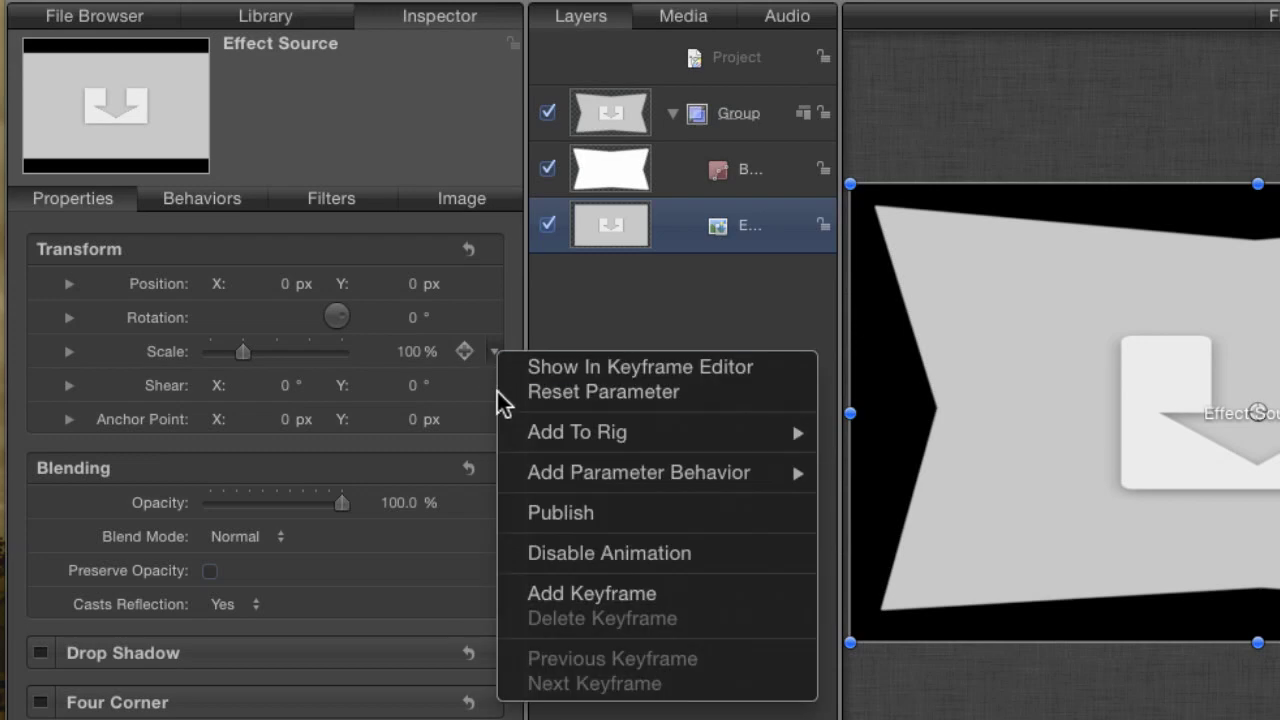
click(549, 513)
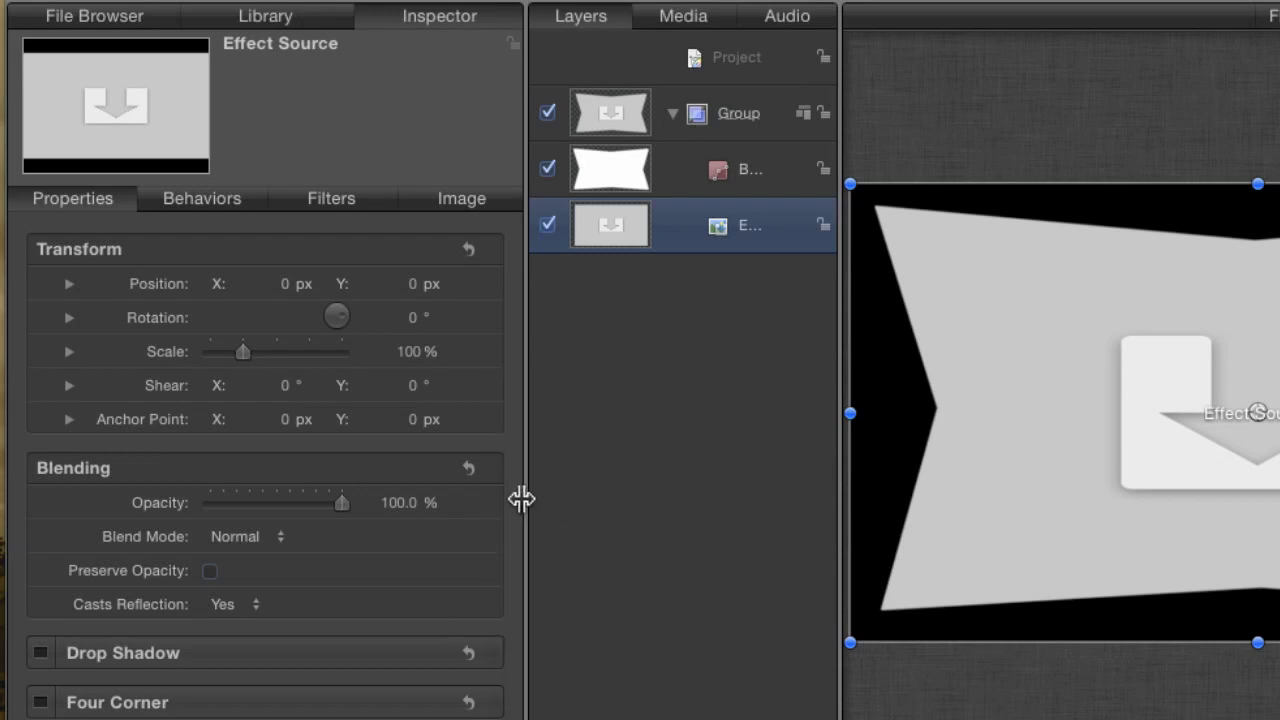
Step: Rename the published parameters to 'Video Position' and 'Video Scale' in the project's Publishing pane
click(737, 68)
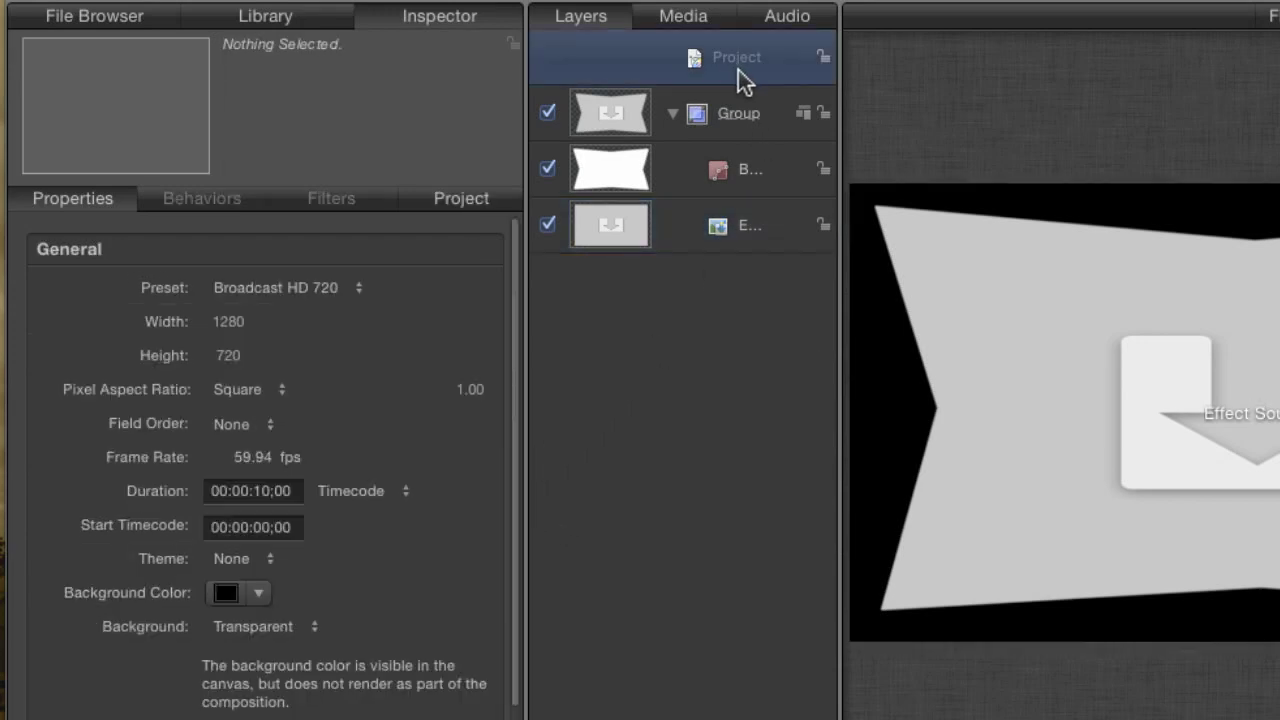
click(462, 200)
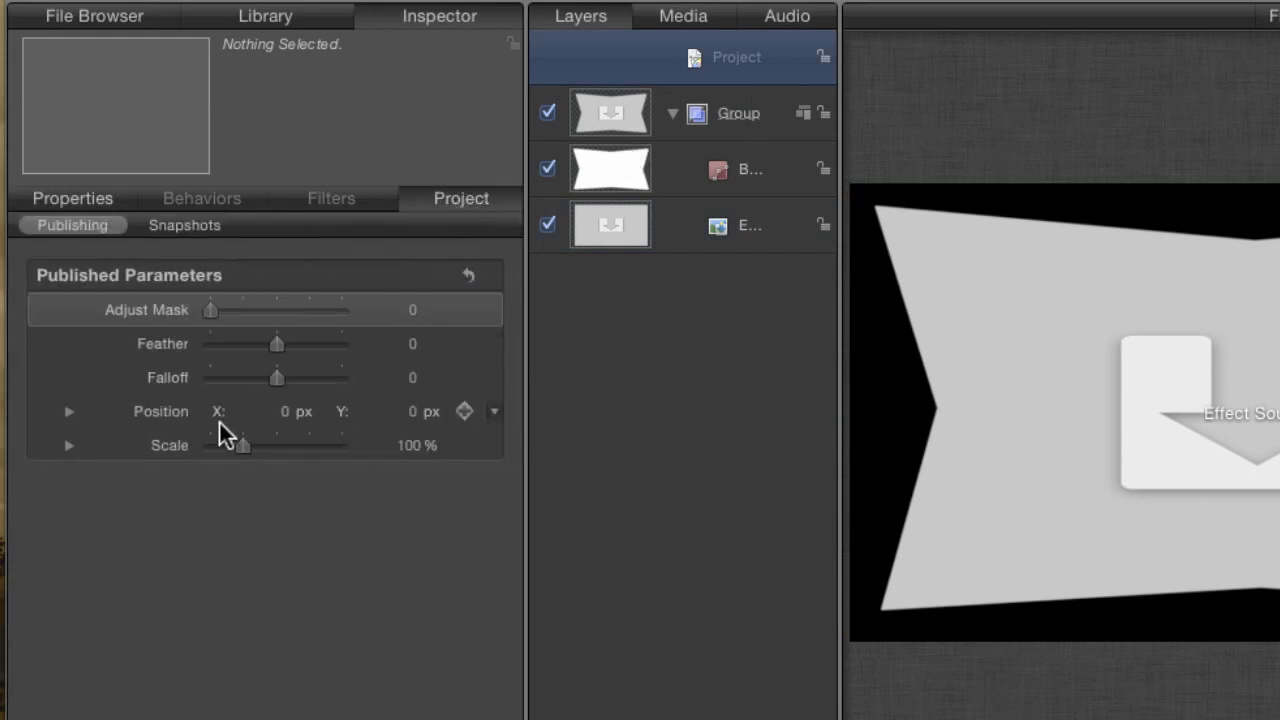
double_click(158, 410)
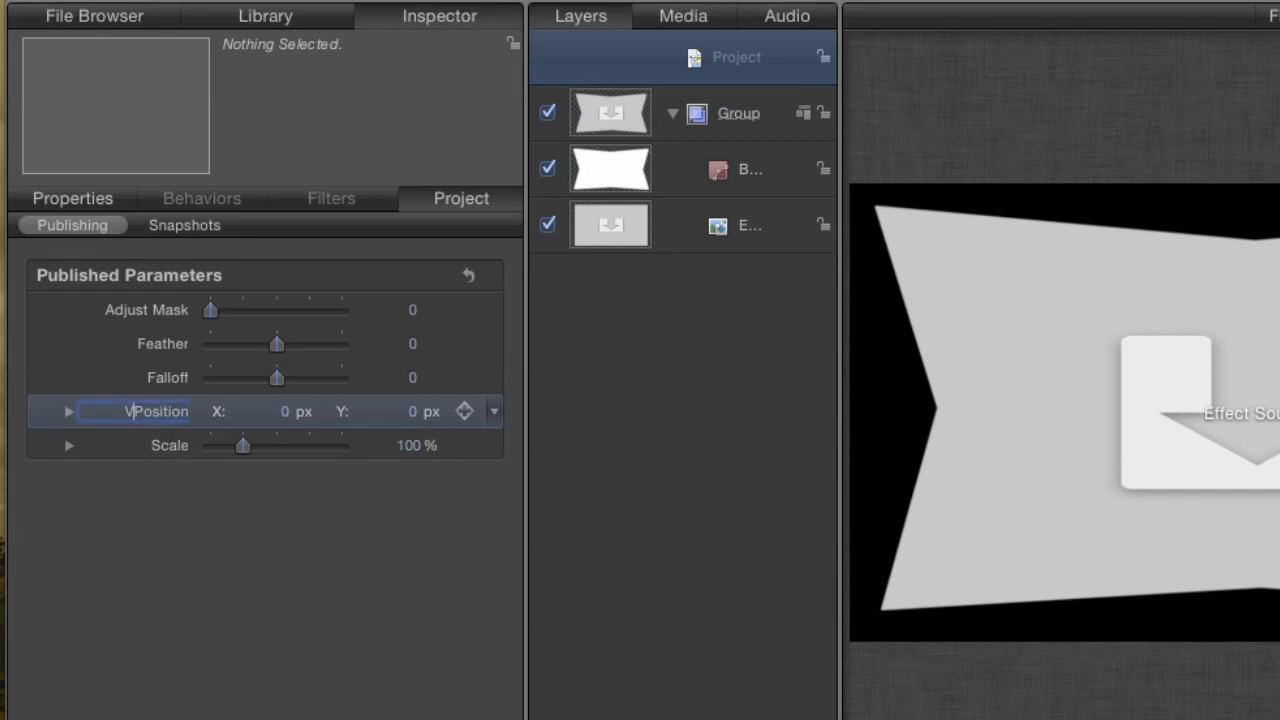
key(Return)
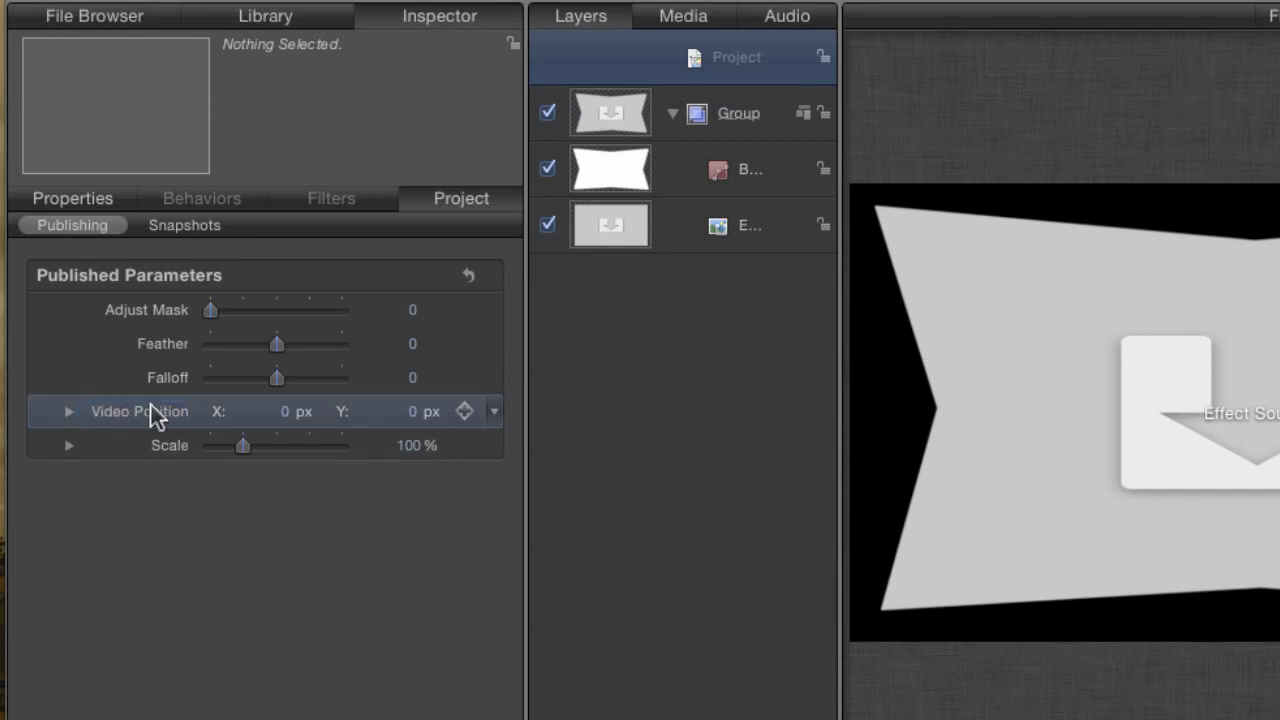
double_click(168, 447)
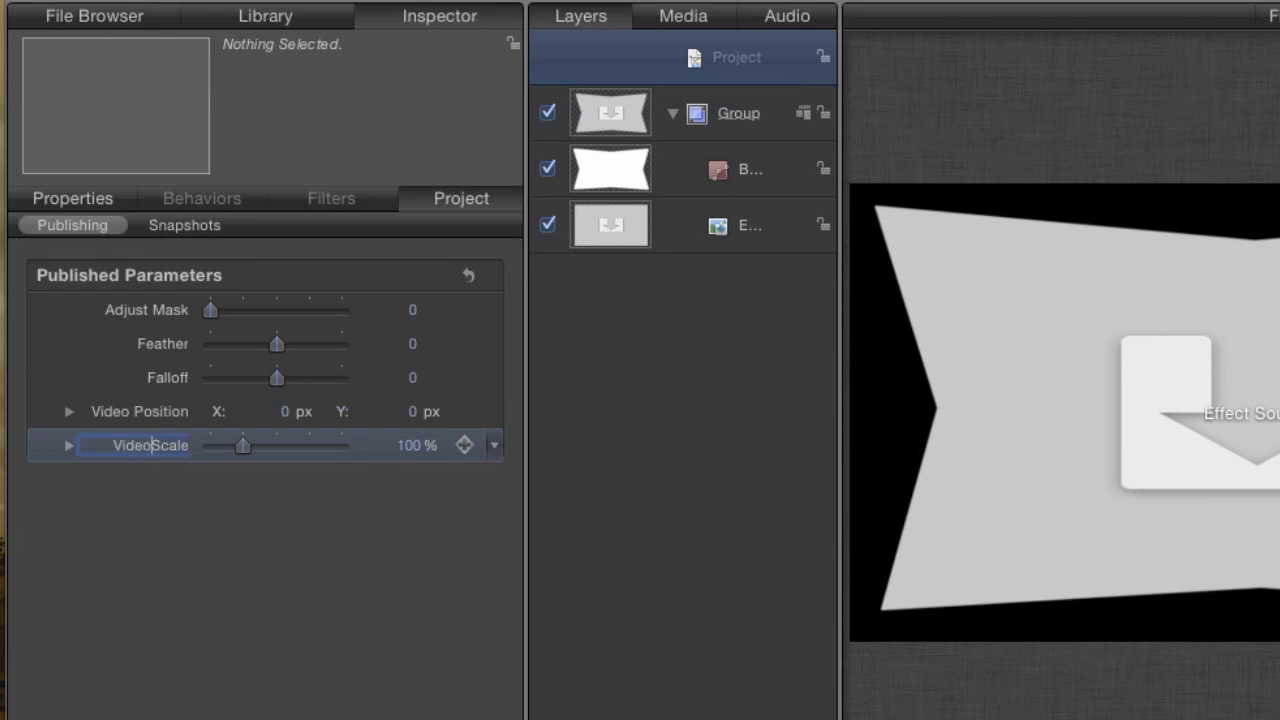
key(Return)
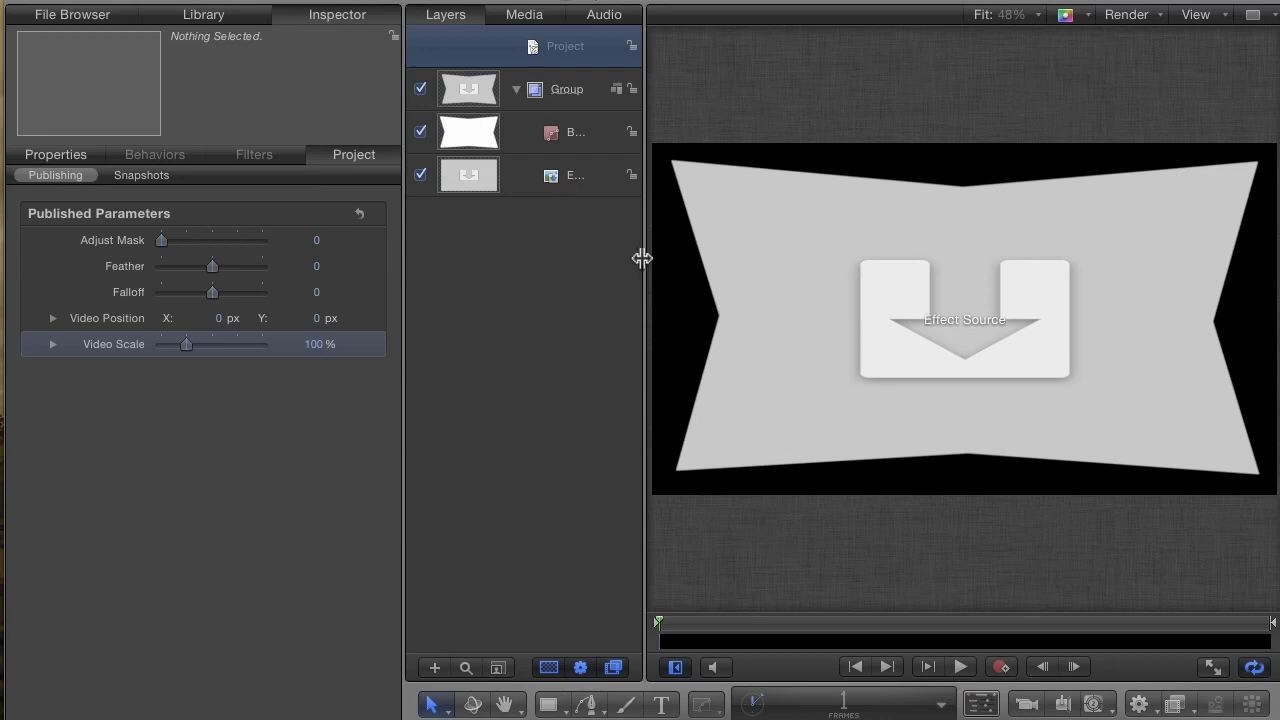
Step: Add a Basic Motion Fade In/Fade Out behaviour to the Group
click(572, 100)
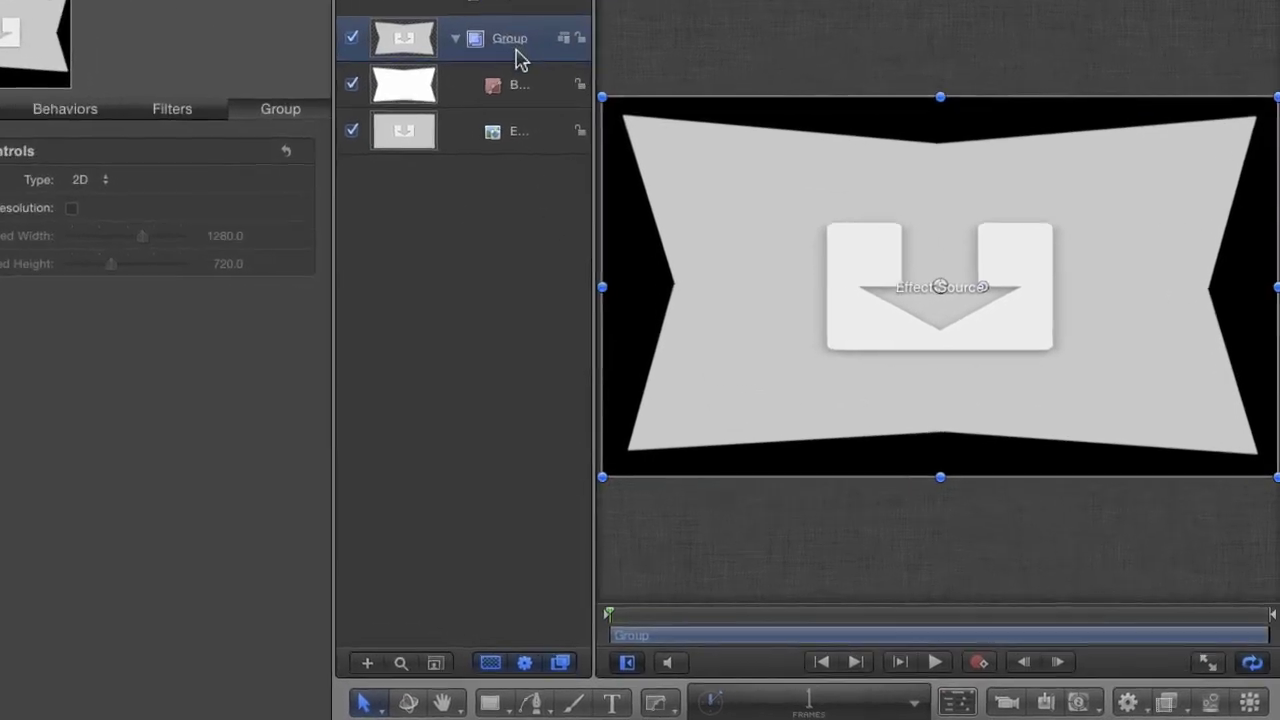
click(1127, 702)
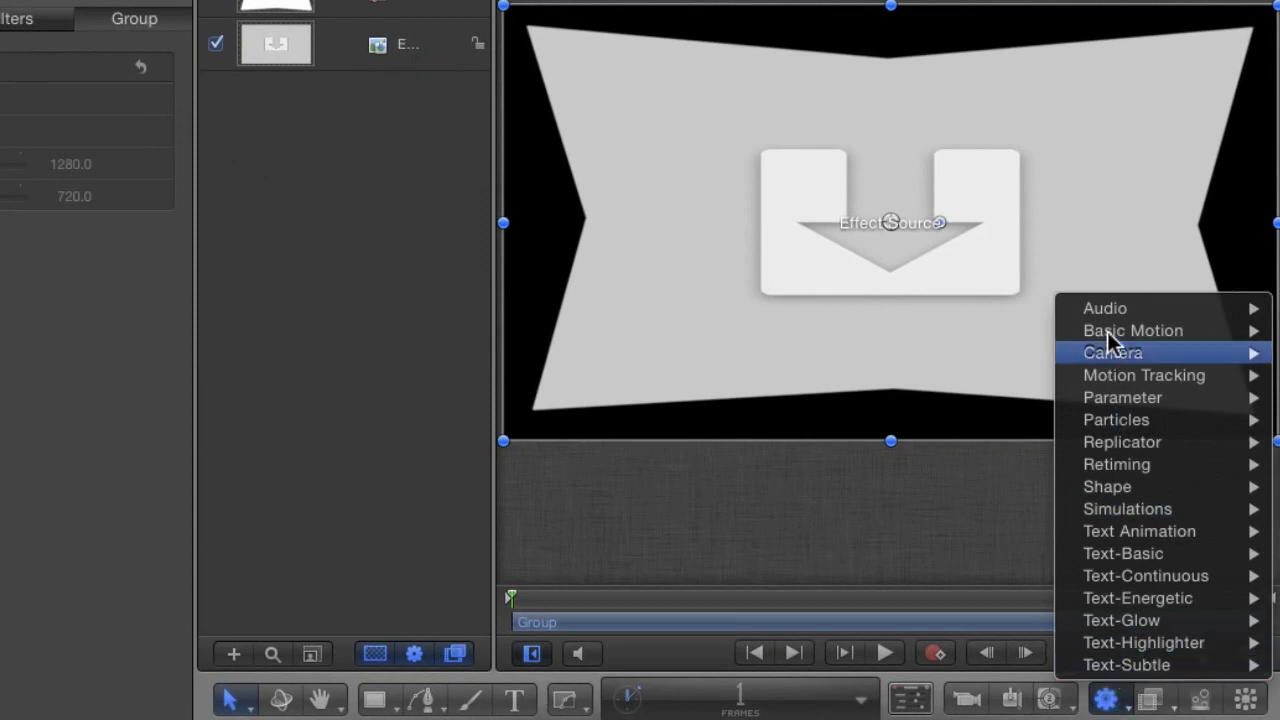
mouse_move(1086, 334)
click(958, 333)
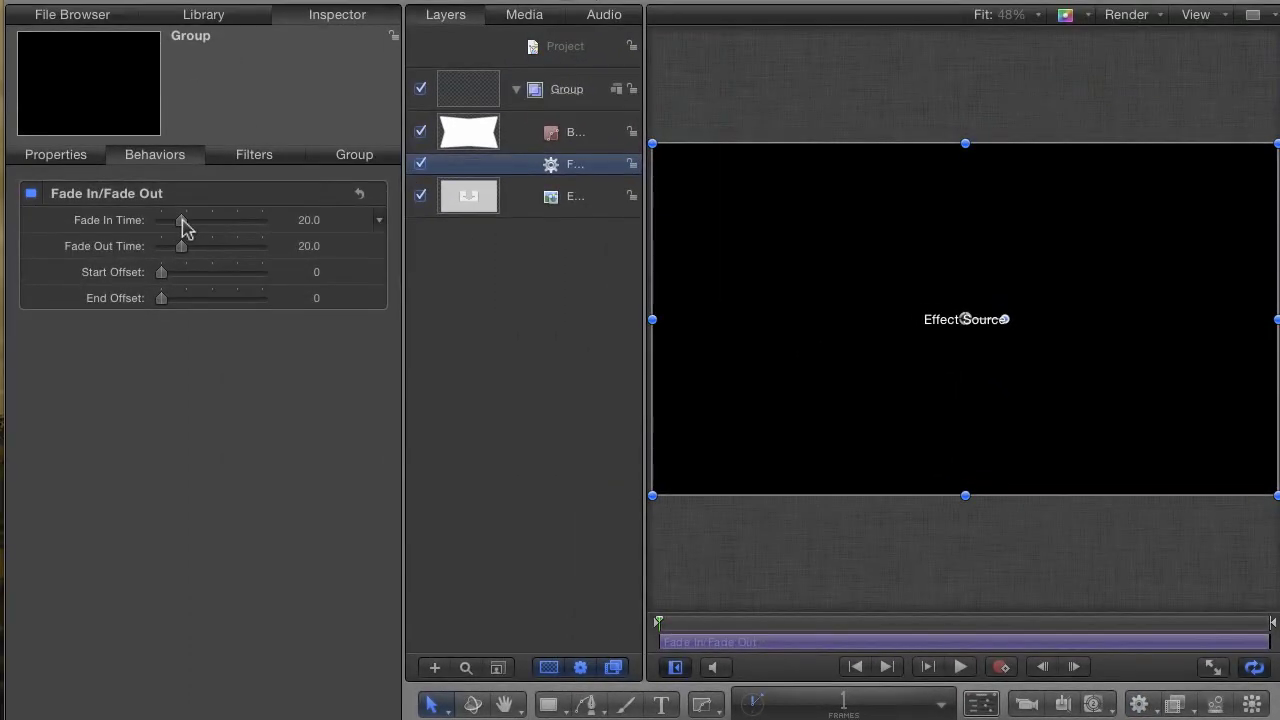
Step: Preview the fade while trying different Fade In Times, then reset both fade times to 20
drag(181, 222, 179, 222)
click(672, 624)
key(space)
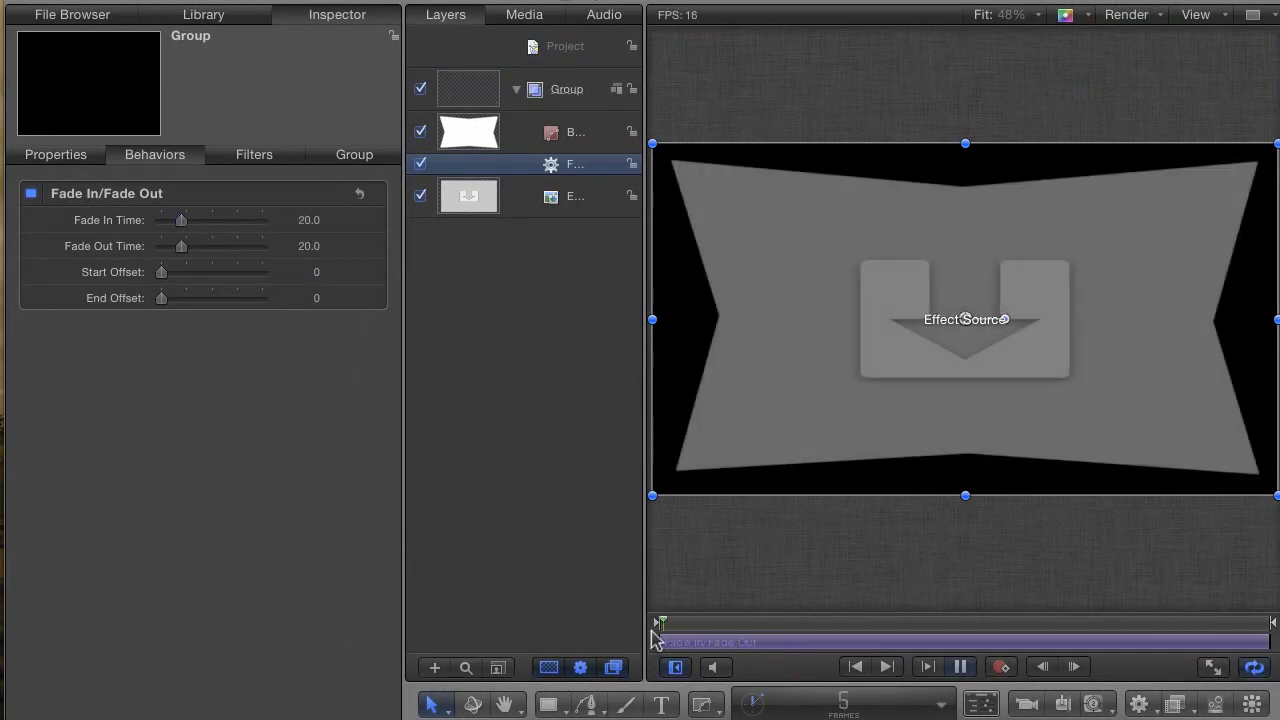
click(668, 626)
drag(668, 626, 694, 623)
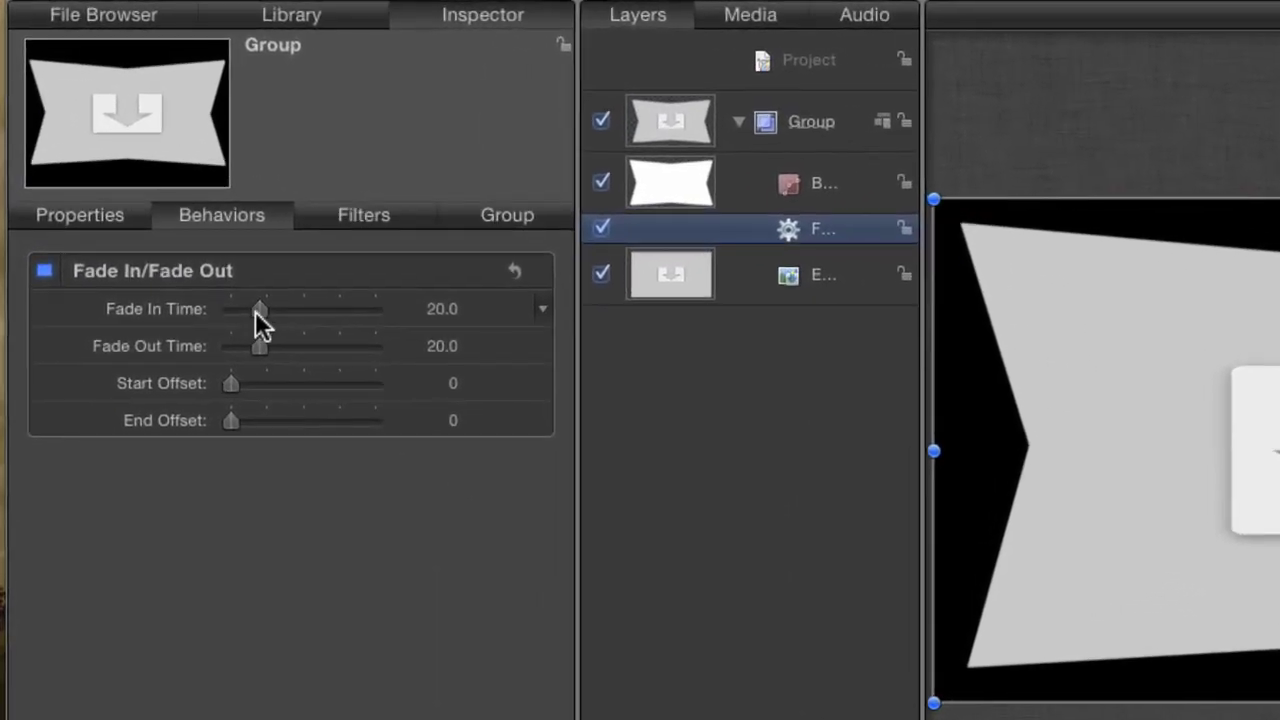
drag(241, 290, 438, 314)
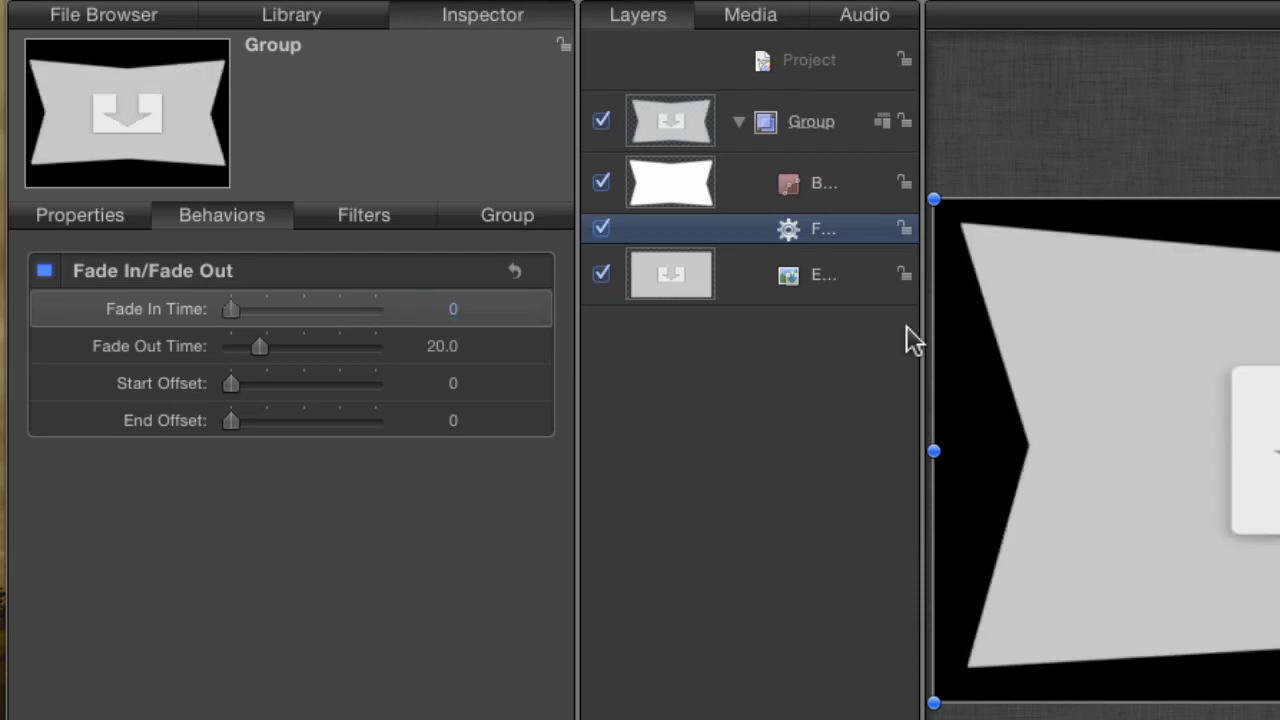
click(517, 276)
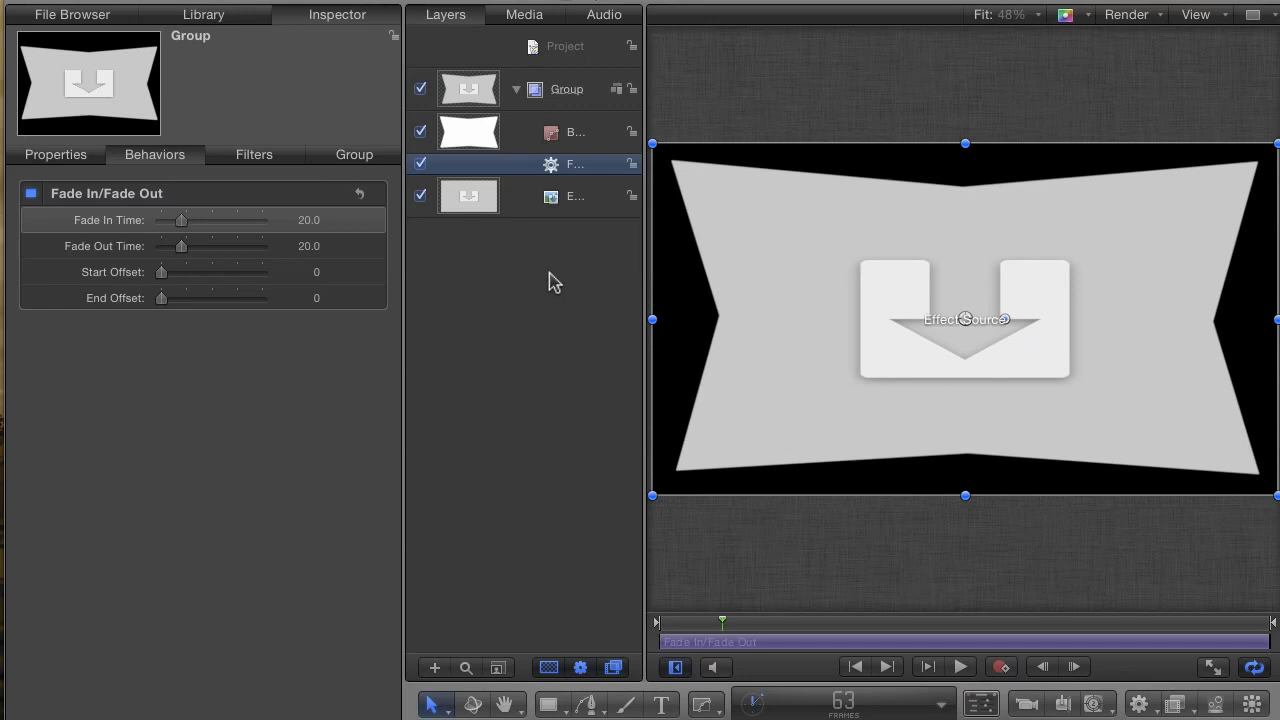
Step: Show the timeline, move the playhead to frame 65 and add a marker there
key(F6)
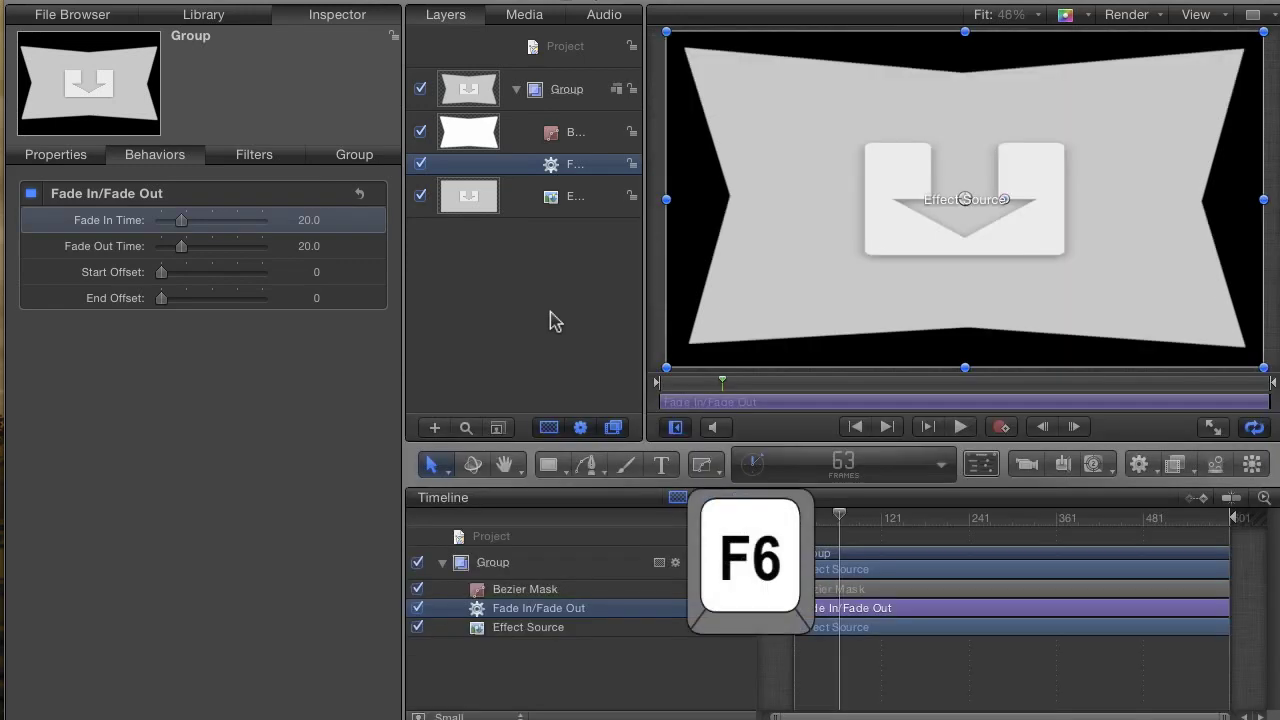
drag(839, 517, 820, 518)
click(648, 668)
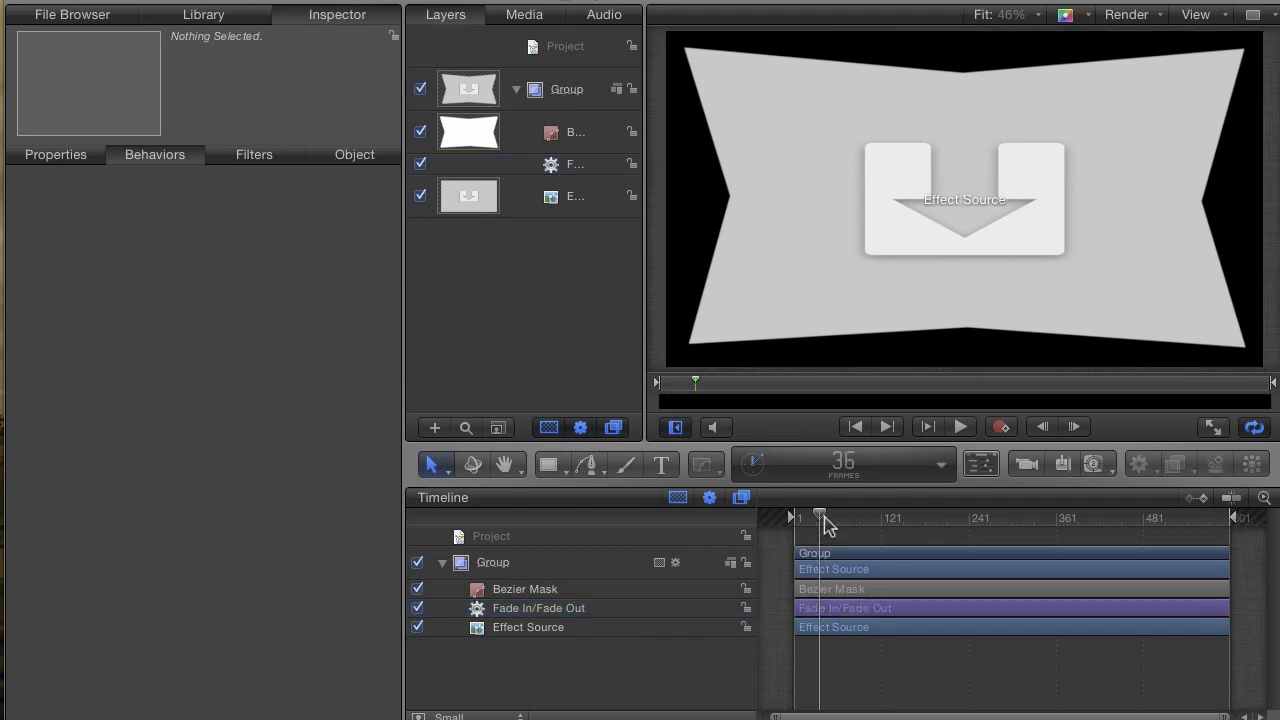
drag(820, 520, 1154, 517)
key(m)
key(m)
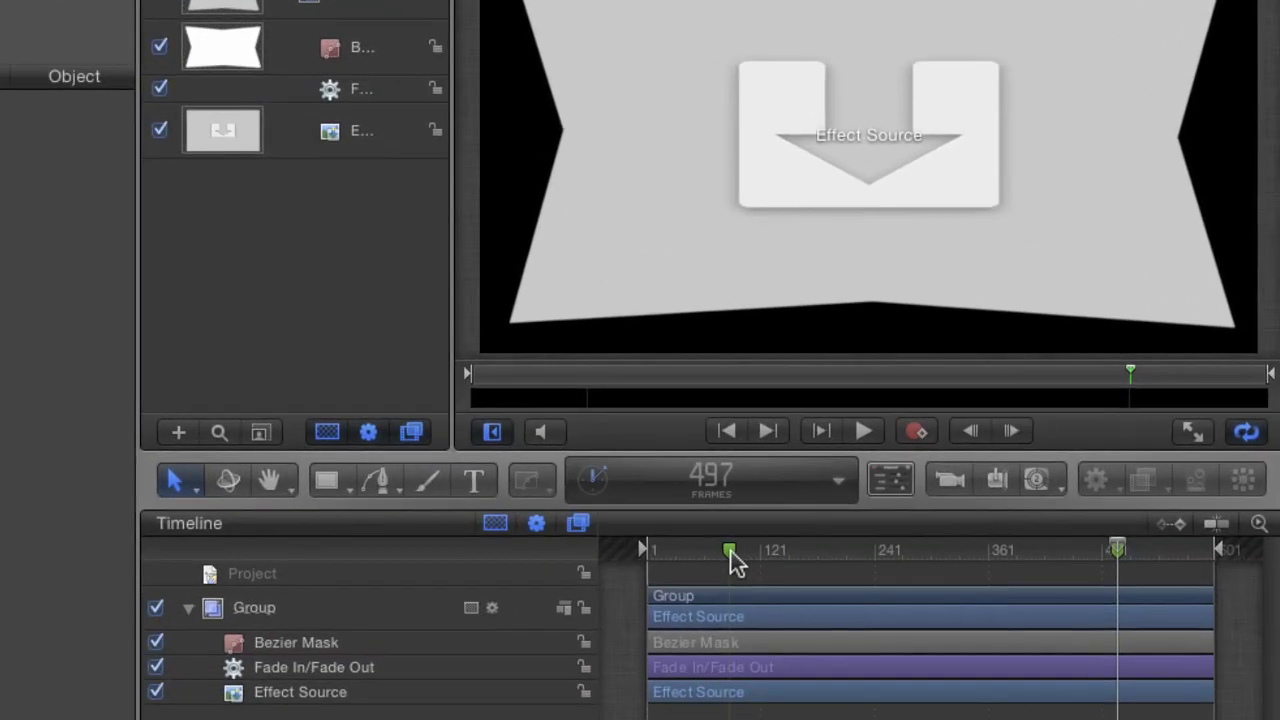
Step: Set the first marker's type to Build In - Mandatory
right_click(730, 553)
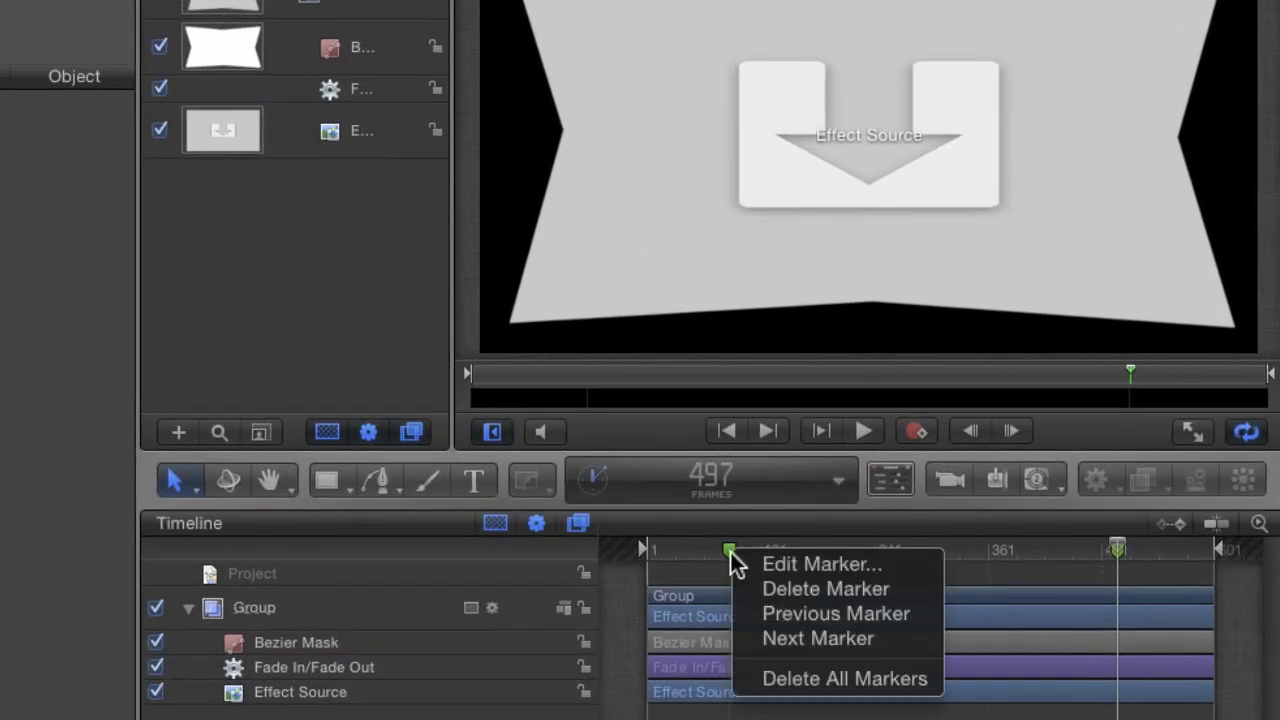
click(781, 565)
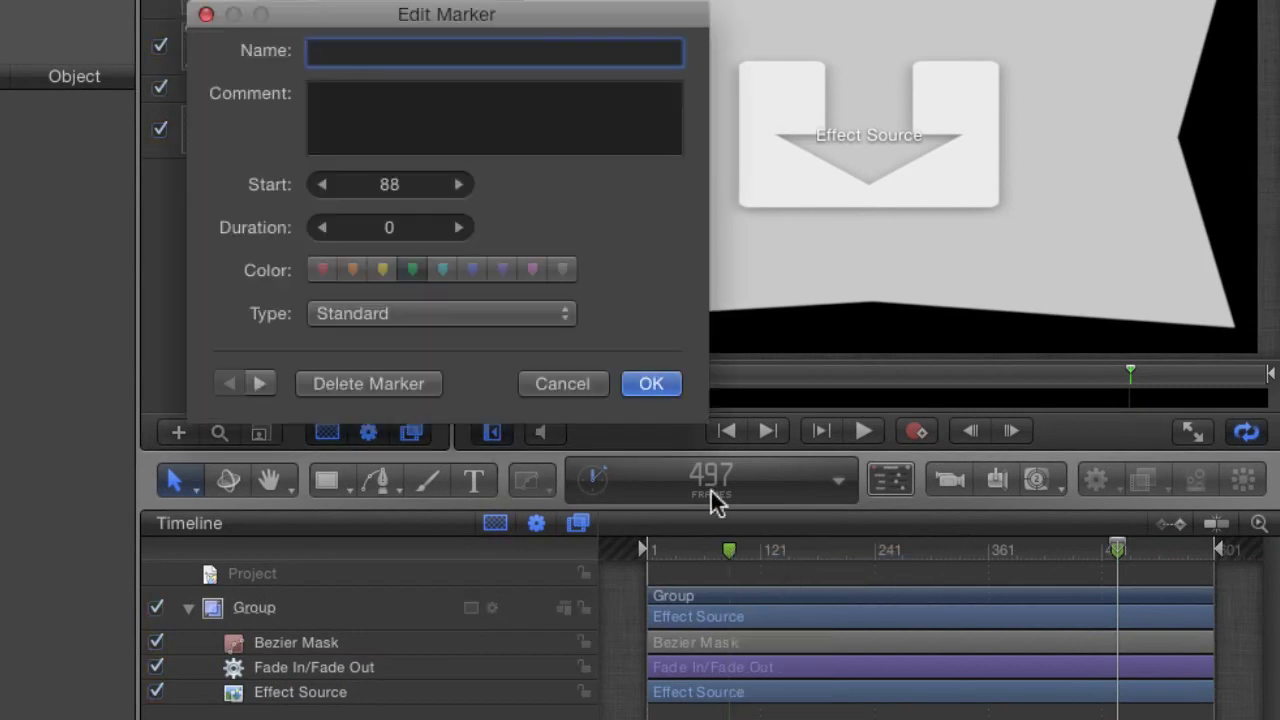
click(509, 316)
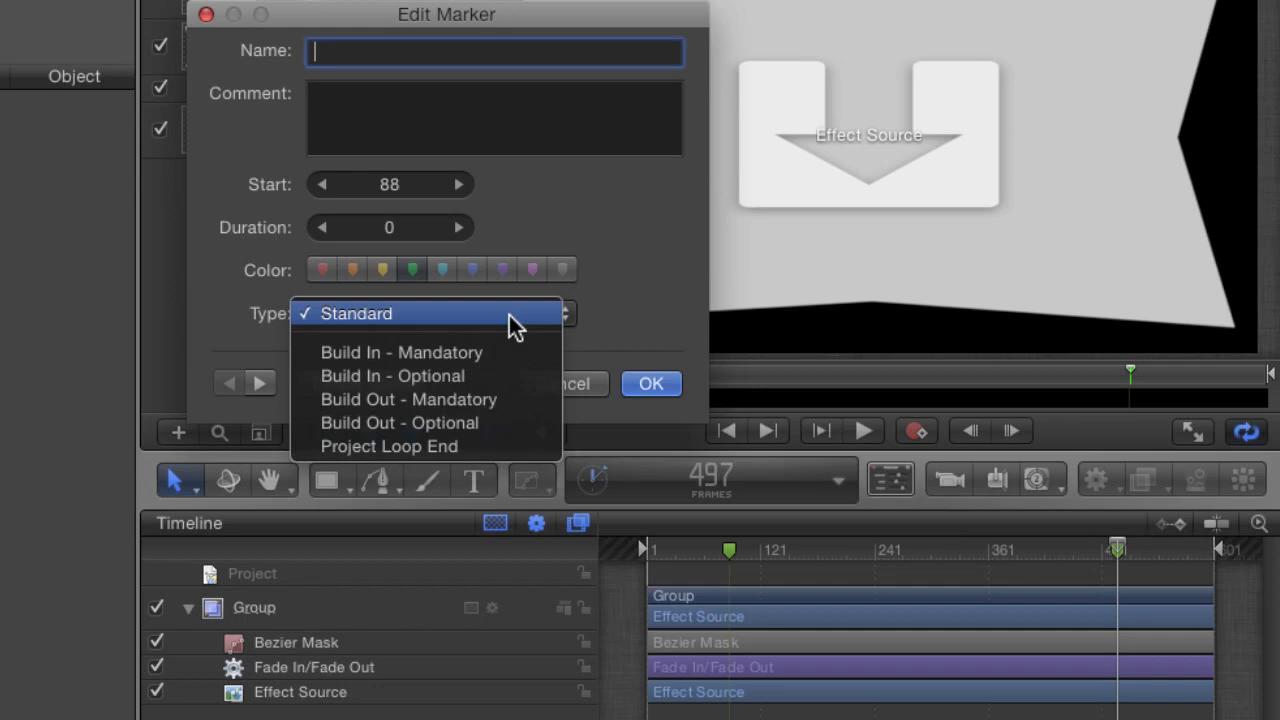
click(501, 352)
click(645, 388)
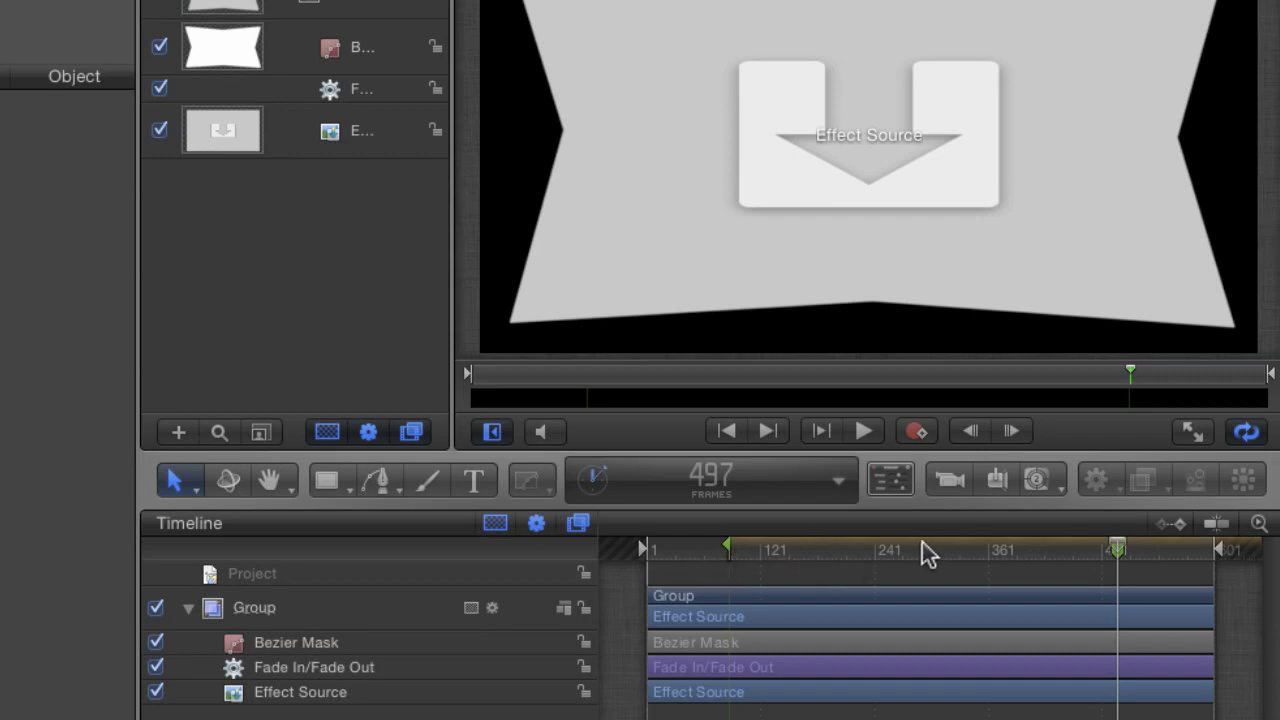
Step: Set the frame 497 marker's type to Build Out - Mandatory
right_click(1118, 560)
click(1077, 567)
click(447, 313)
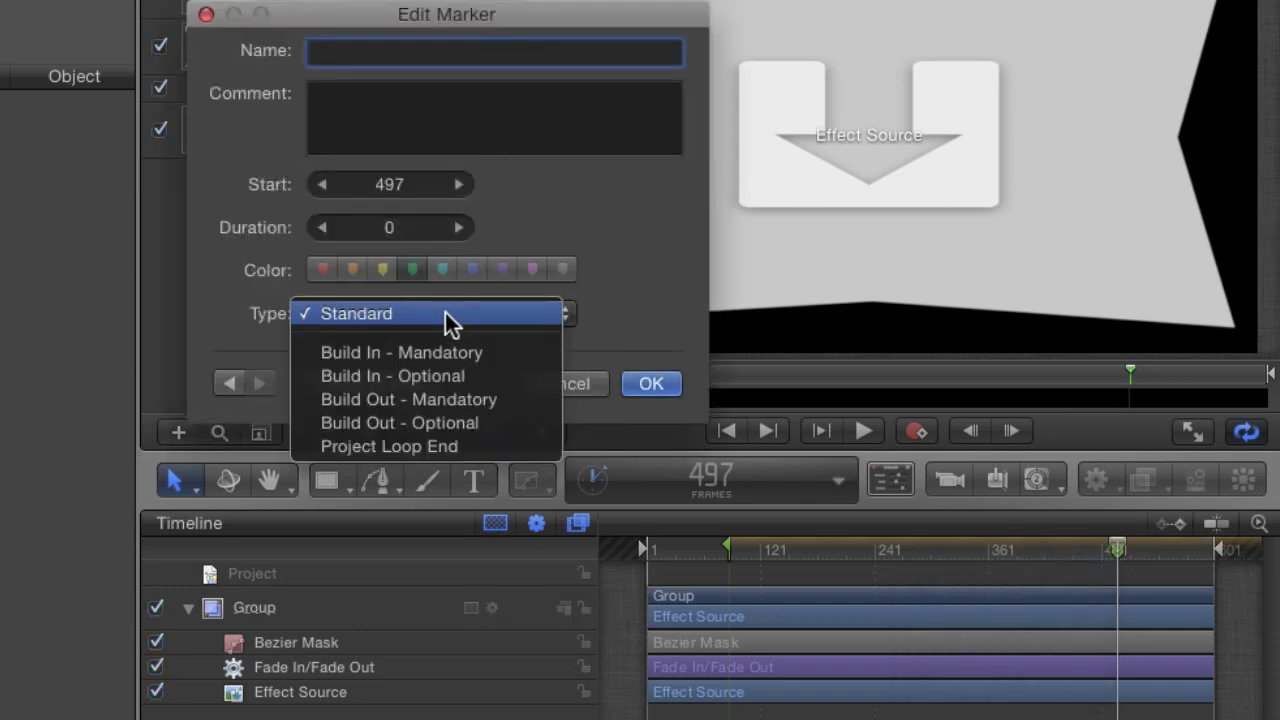
click(441, 390)
click(645, 390)
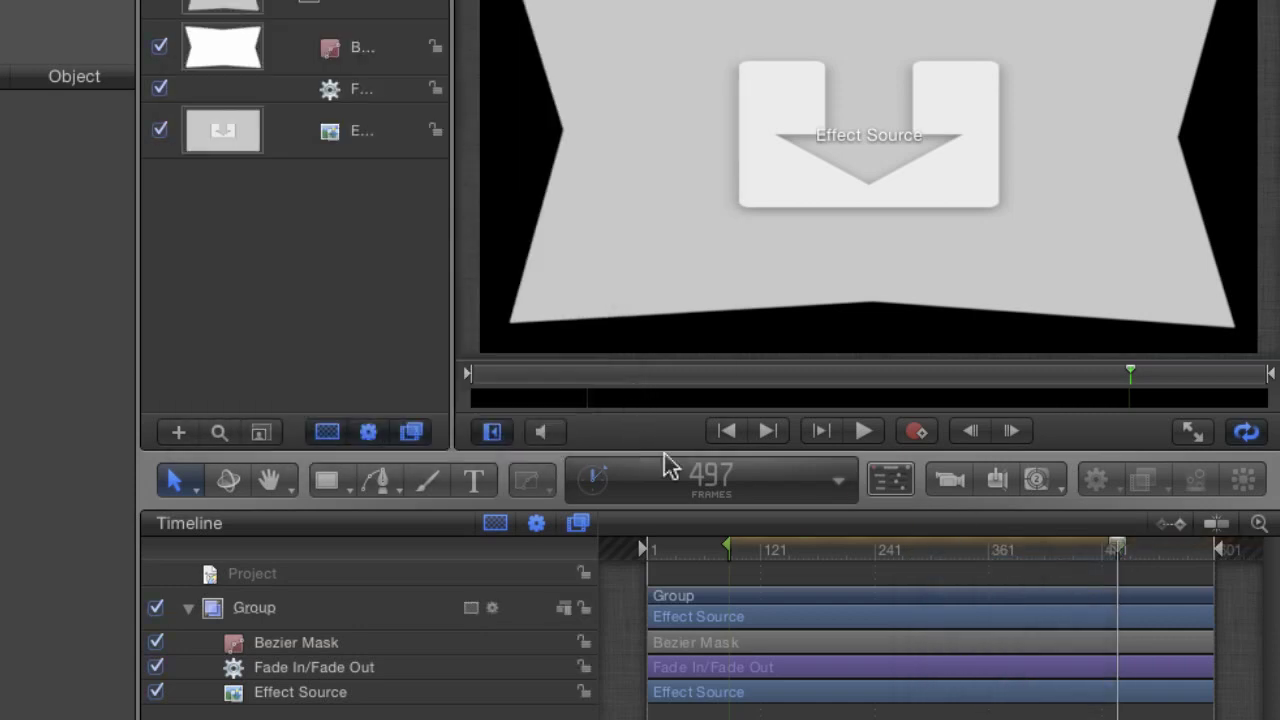
click(887, 550)
click(849, 552)
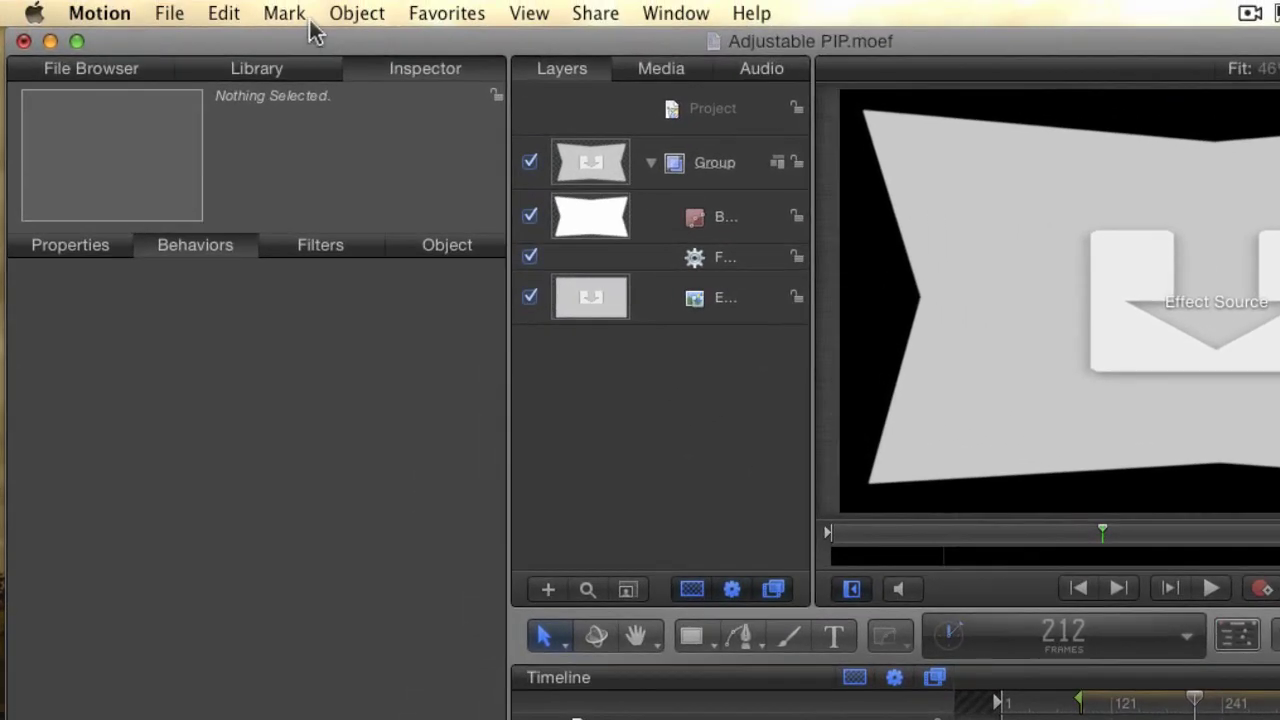
Step: Create a new rig from the Object menu and add a Slider widget with a 0–100 range
click(315, 3)
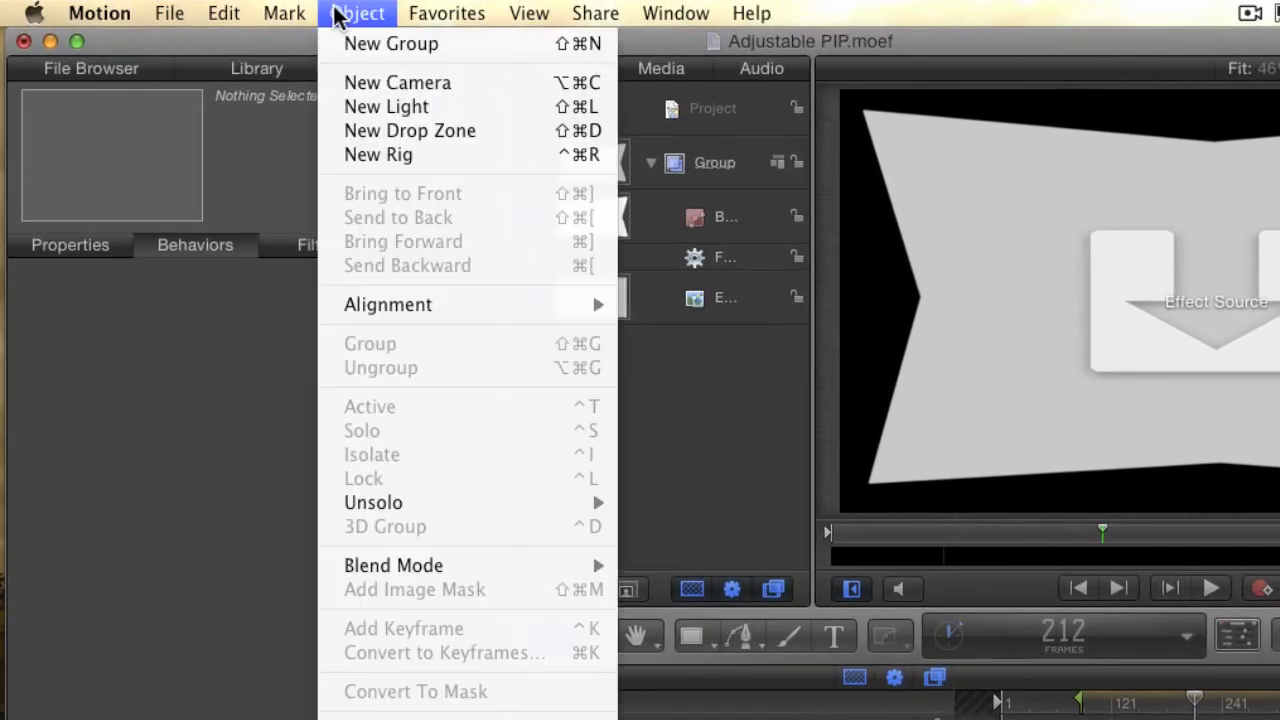
click(392, 158)
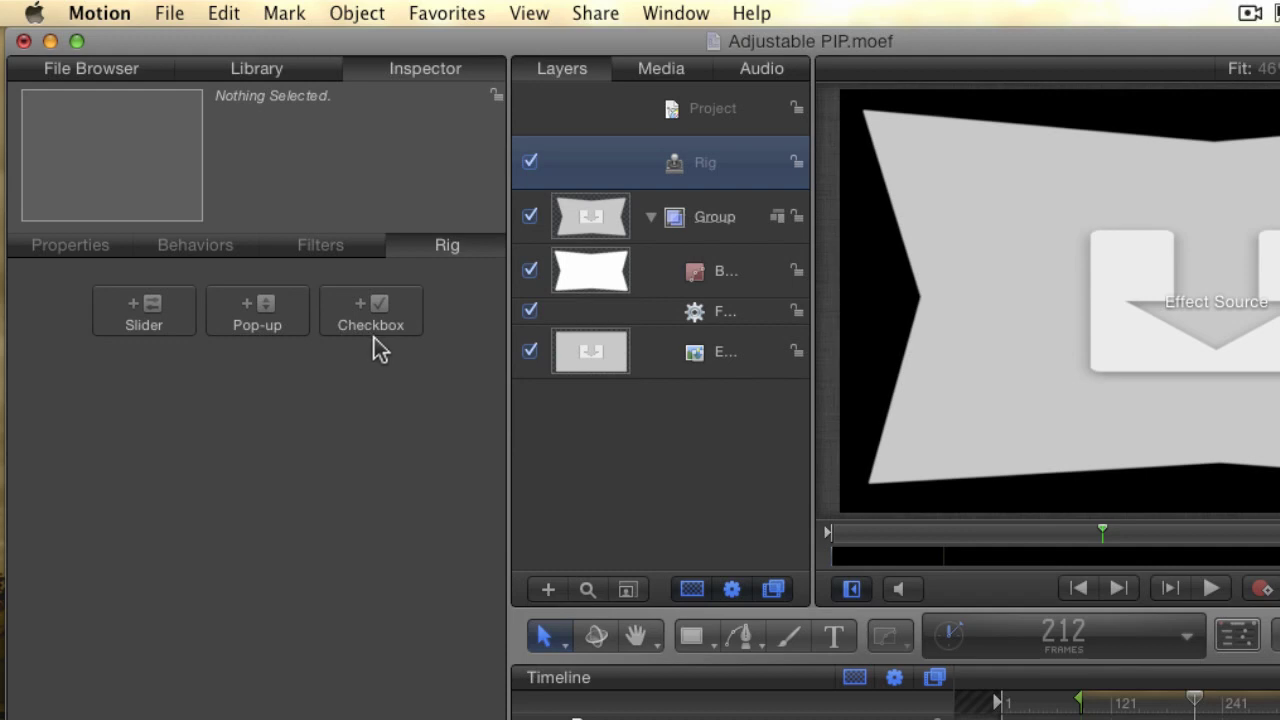
click(145, 328)
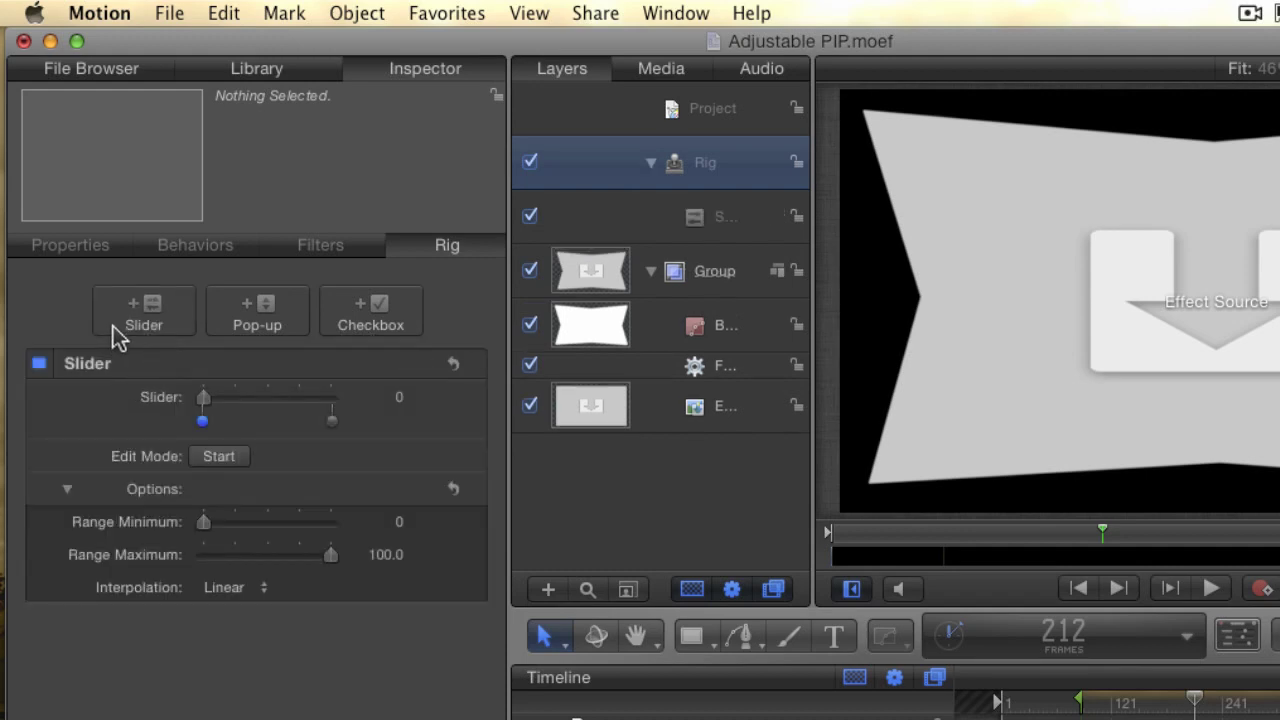
Step: Rename the slider widget to 'Fade In'
double_click(717, 216)
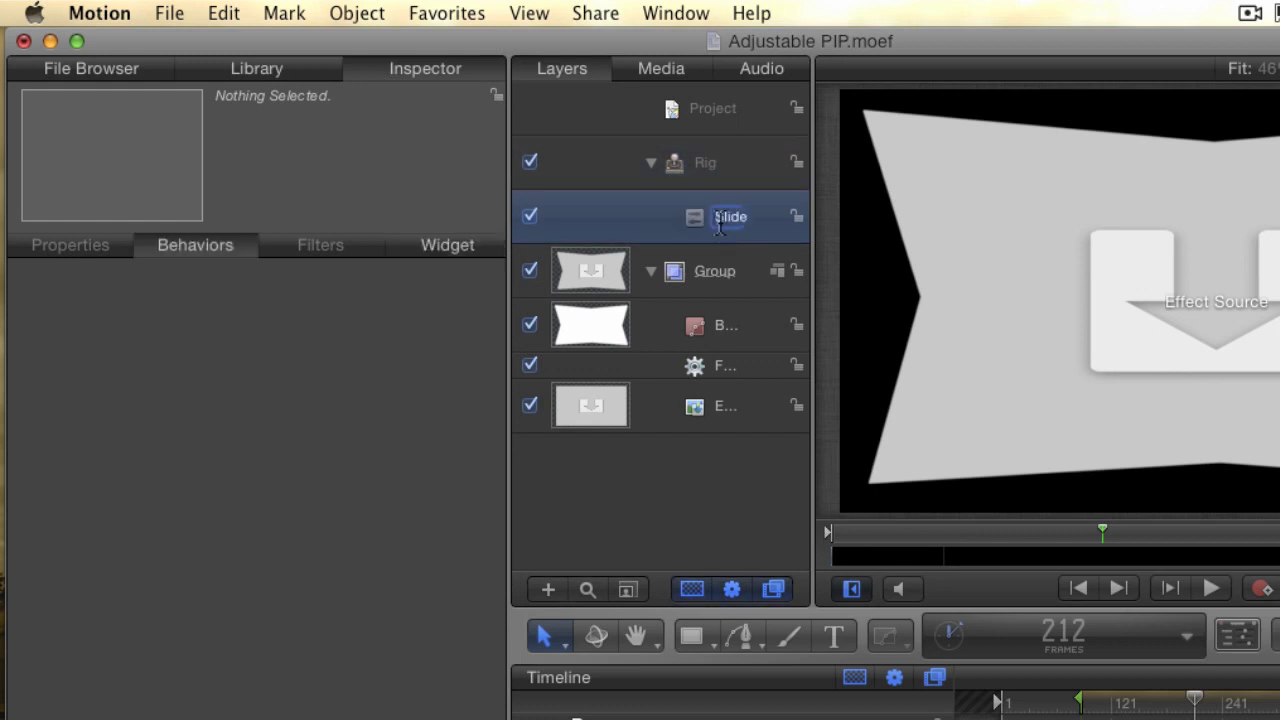
text(Fade)
key(BackSpace)
key(BackSpace)
key(BackSpace)
key(BackSpace)
text(In)
key(Return)
Step: Set the Fade In widget's Range Maximum to 120 and test the slider
click(464, 246)
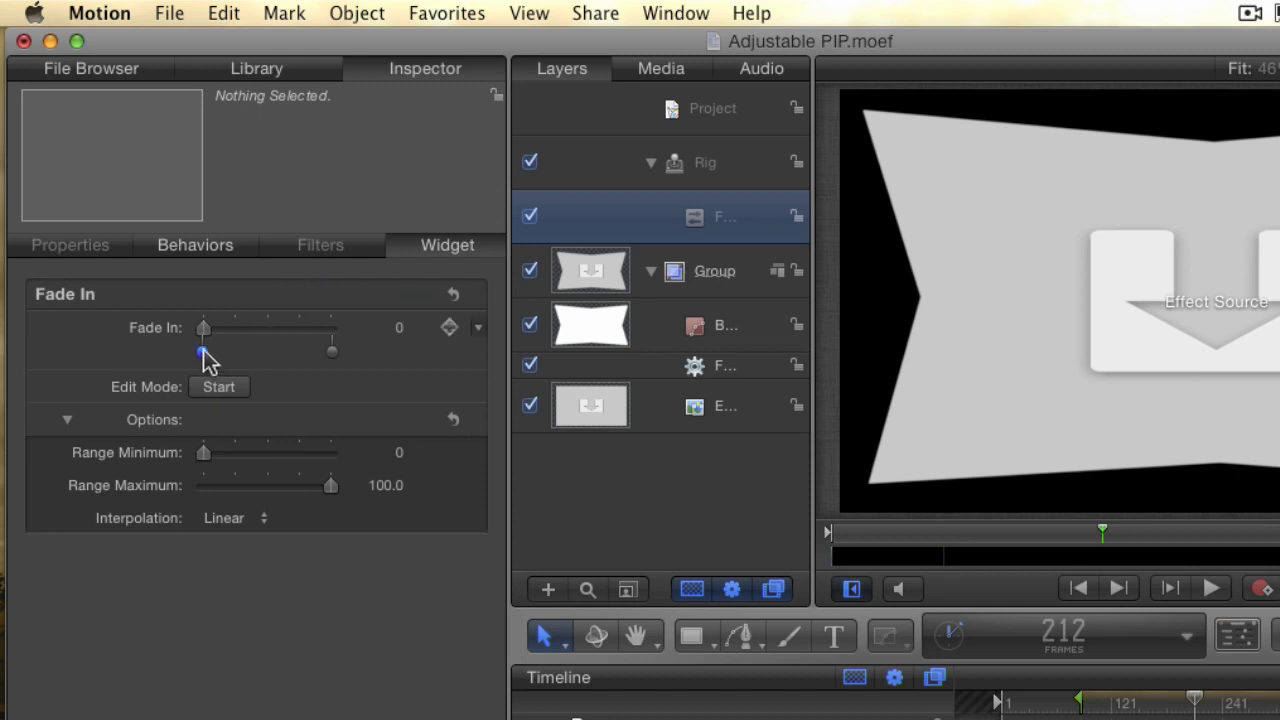
click(333, 351)
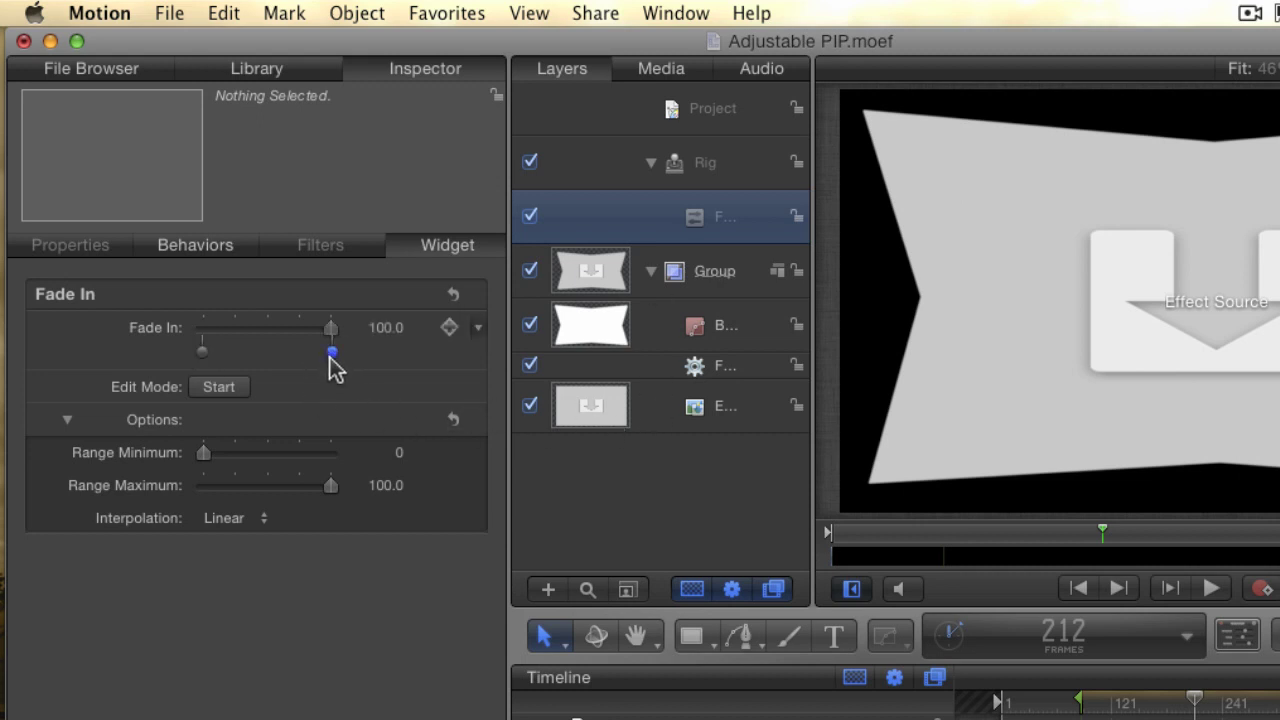
click(202, 352)
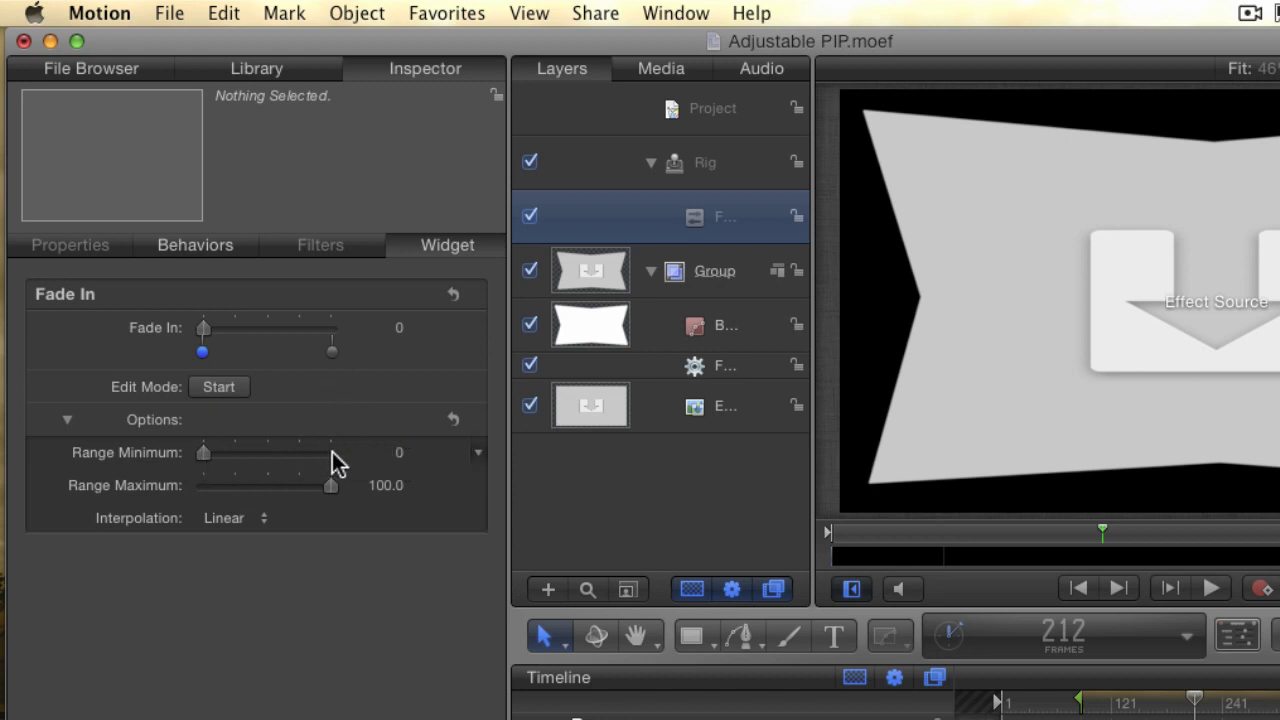
click(397, 498)
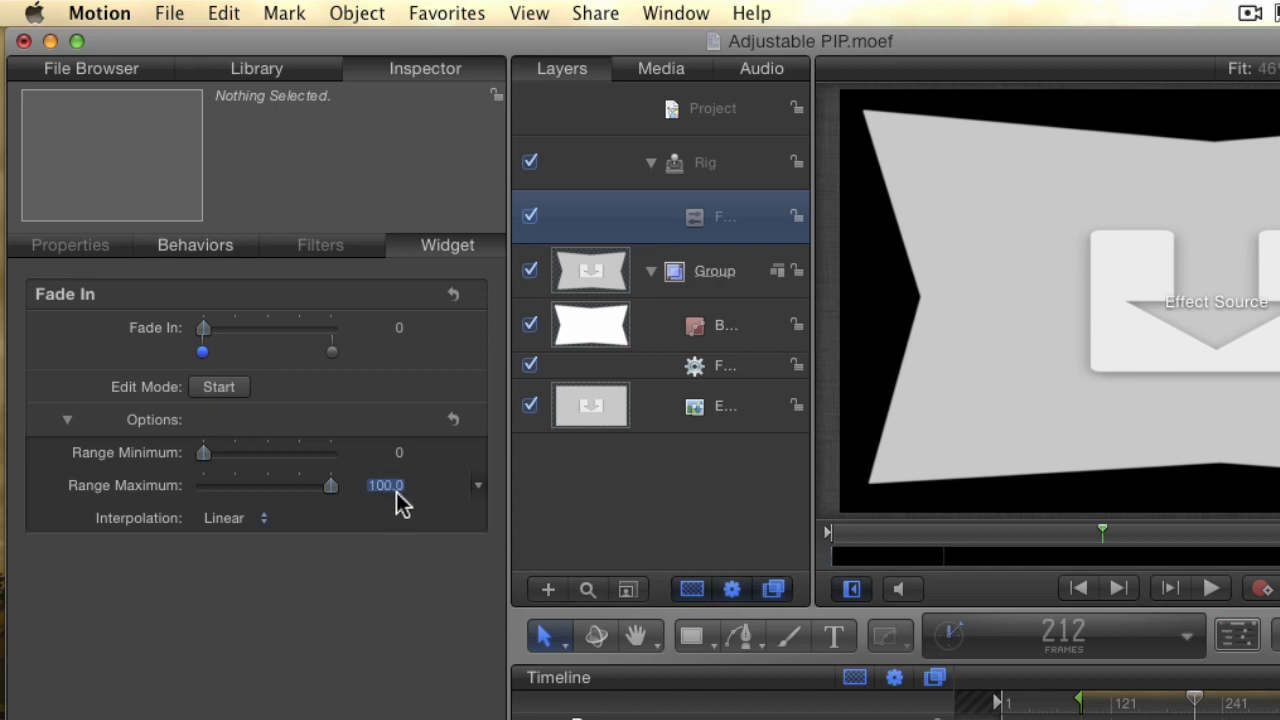
text(120)
key(Return)
mouse_move(211, 334)
mouse_down()
mouse_move(344, 337)
mouse_move(205, 340)
mouse_up()
Step: In rig edit mode, record the Fade In/Fade Out behavior's Fade In Time at 0, then stop editing
click(238, 388)
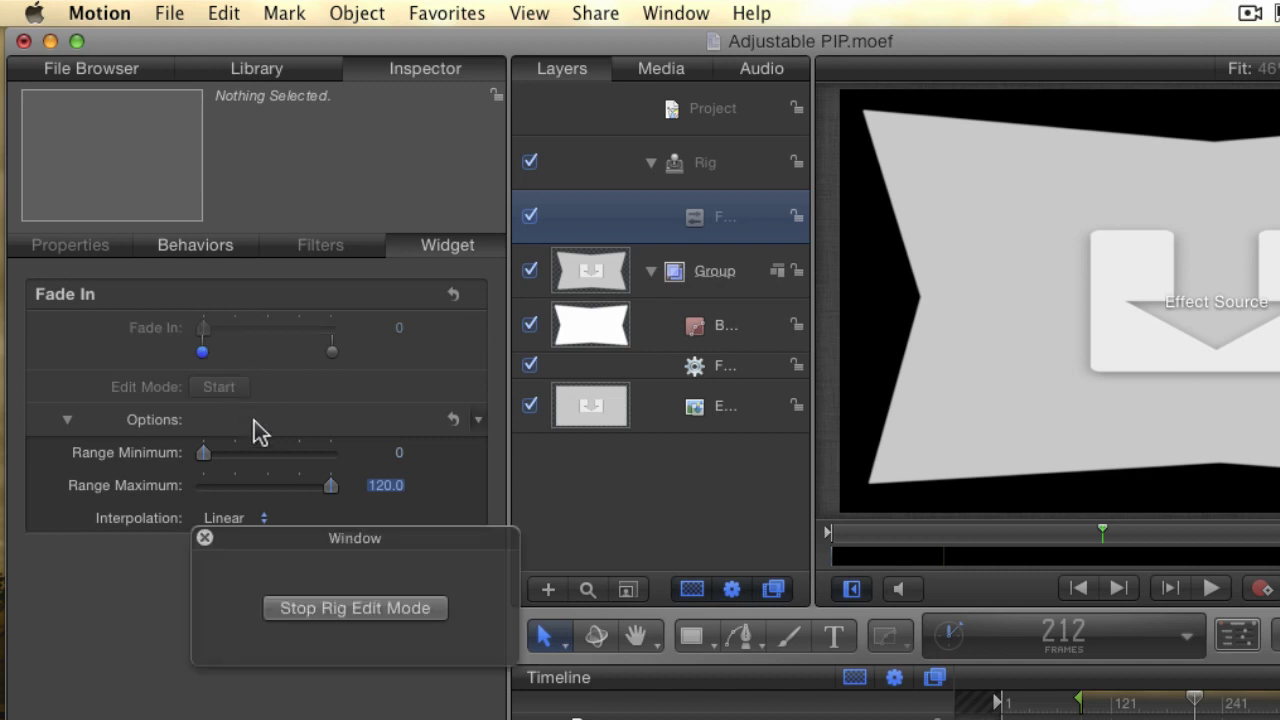
drag(380, 541, 360, 564)
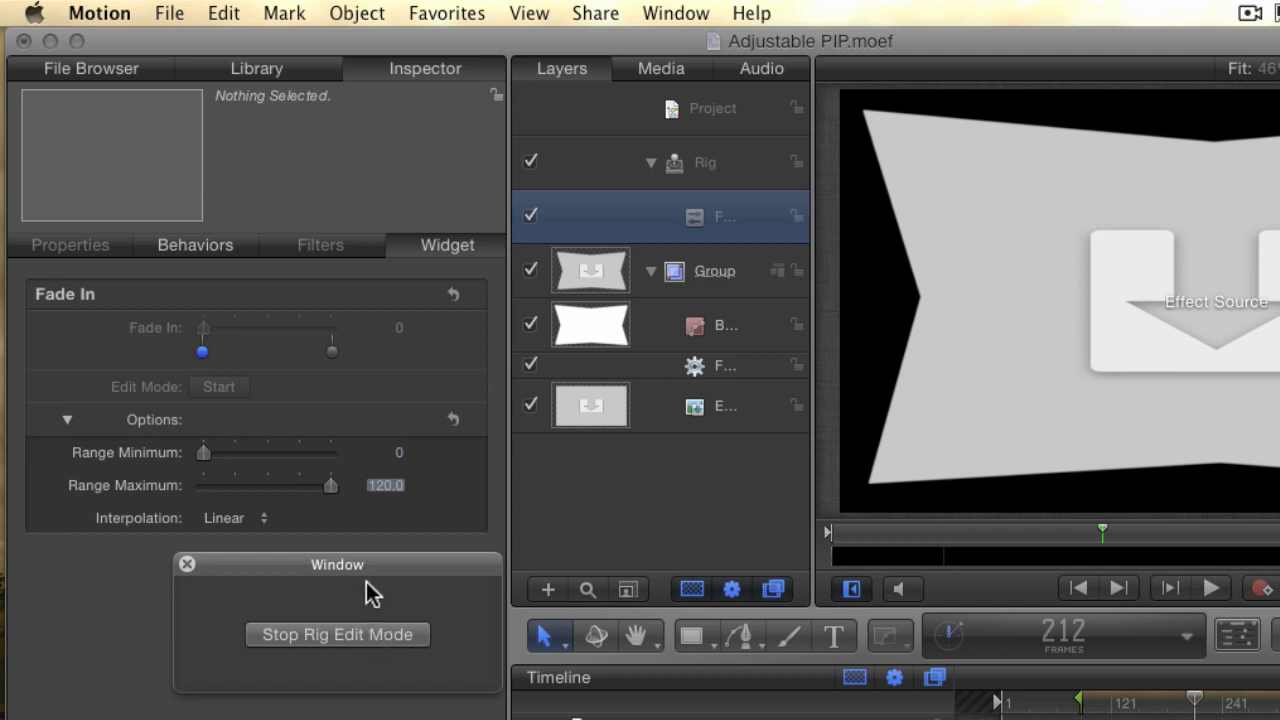
drag(374, 567, 341, 580)
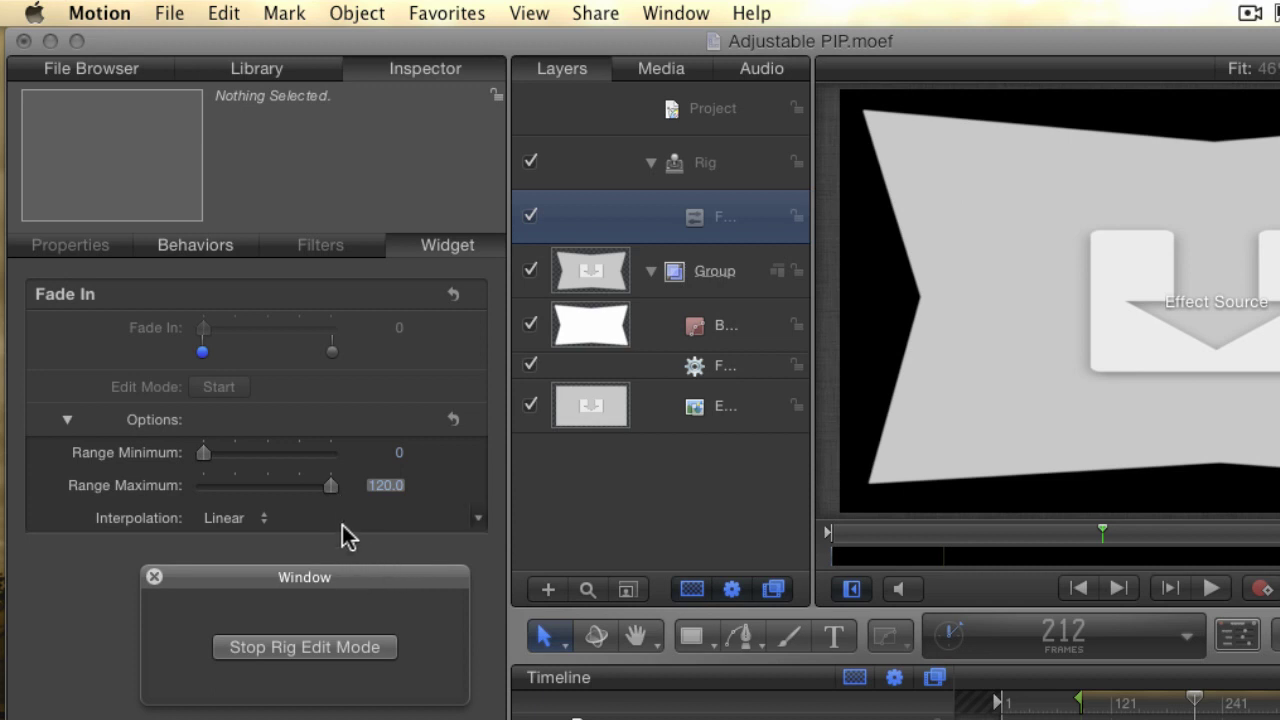
click(691, 365)
click(237, 250)
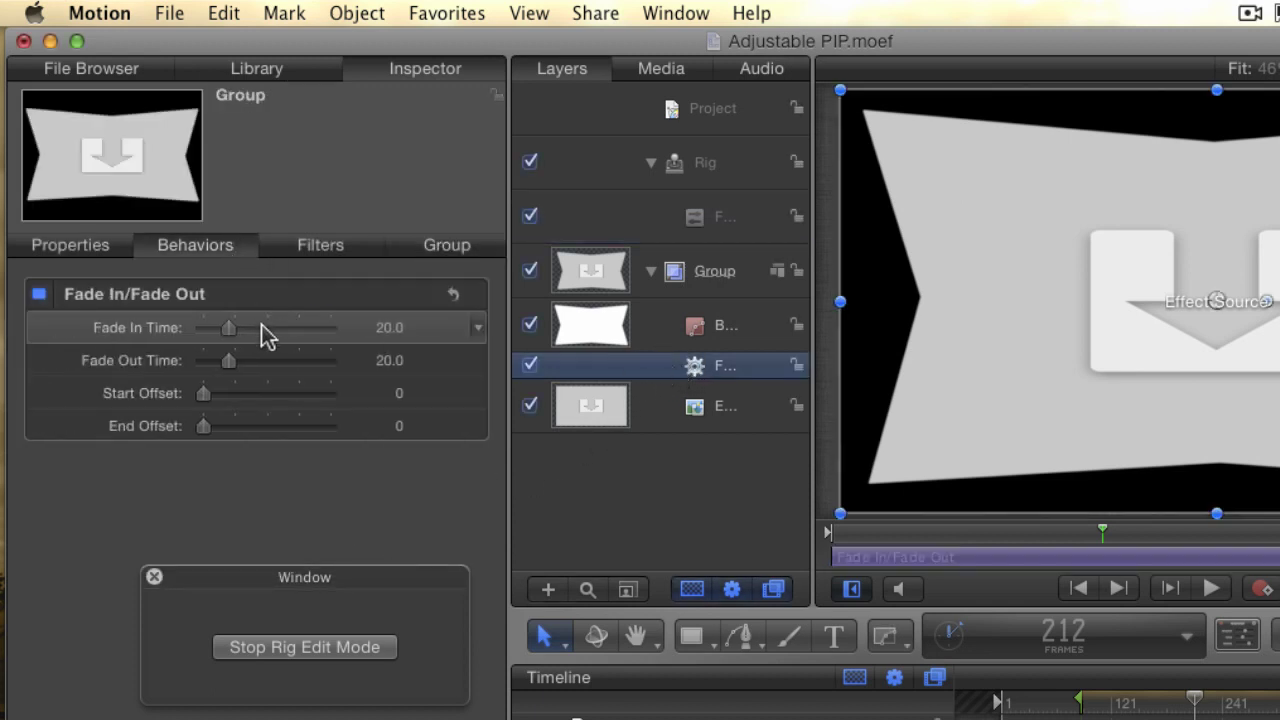
drag(231, 328, 197, 329)
click(280, 647)
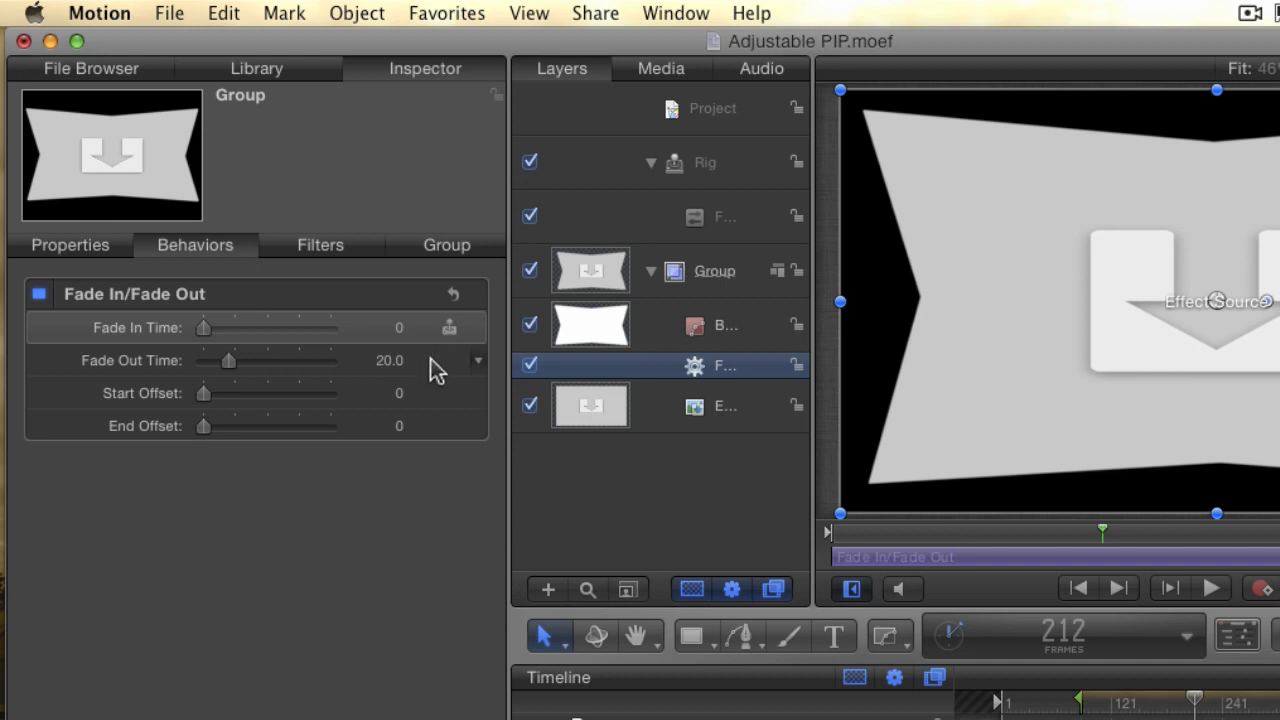
Step: Make the Fade In widget's second snapshot set Group.Fade In to 120
click(478, 329)
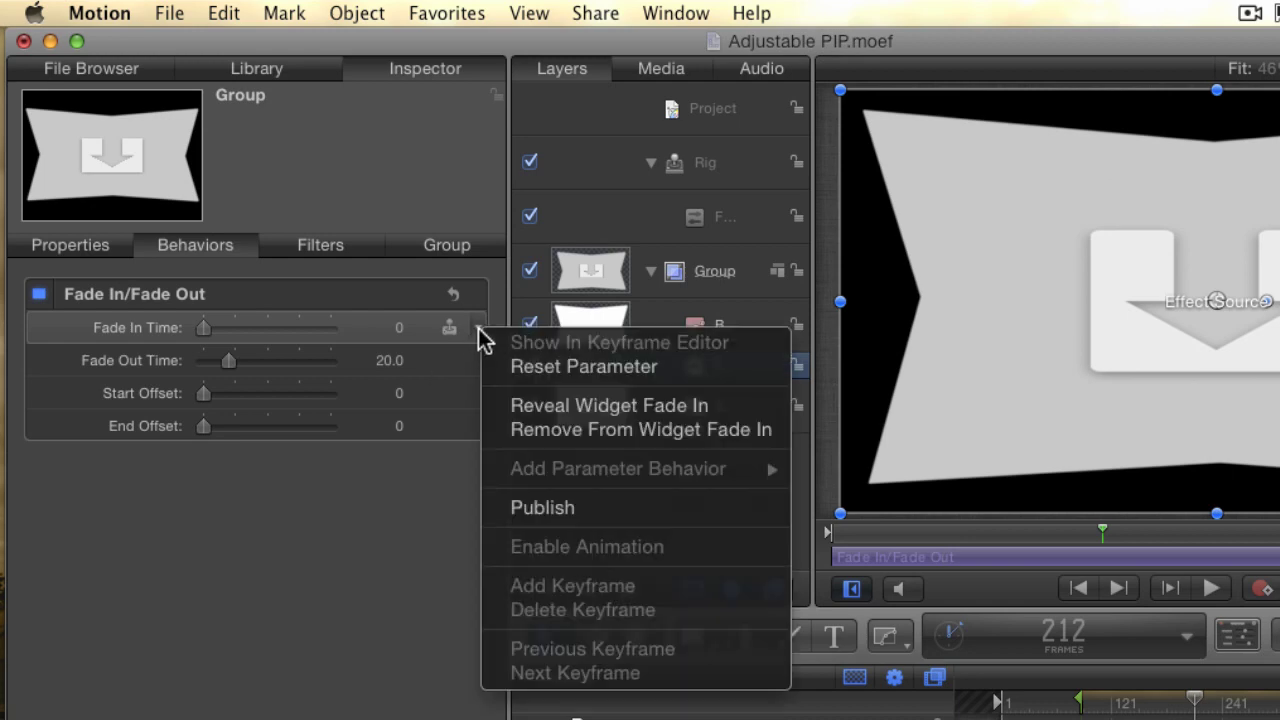
click(524, 410)
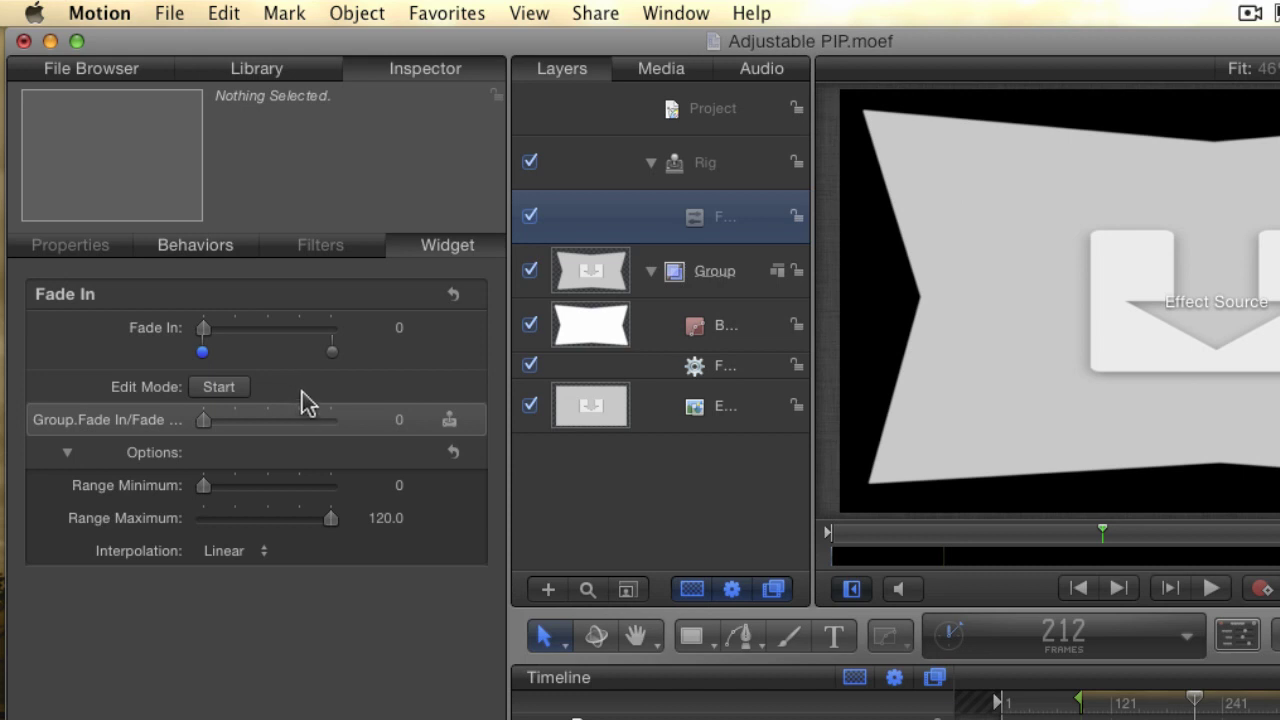
click(331, 350)
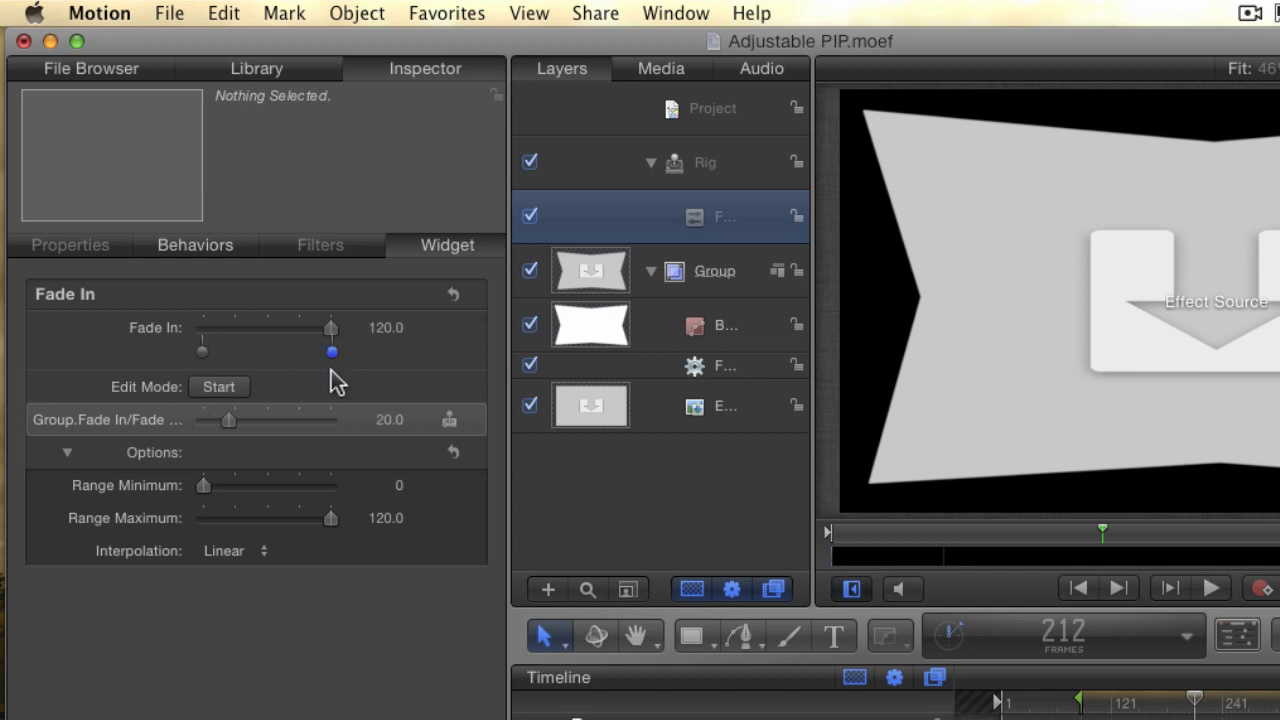
click(393, 425)
text(120)
key(Return)
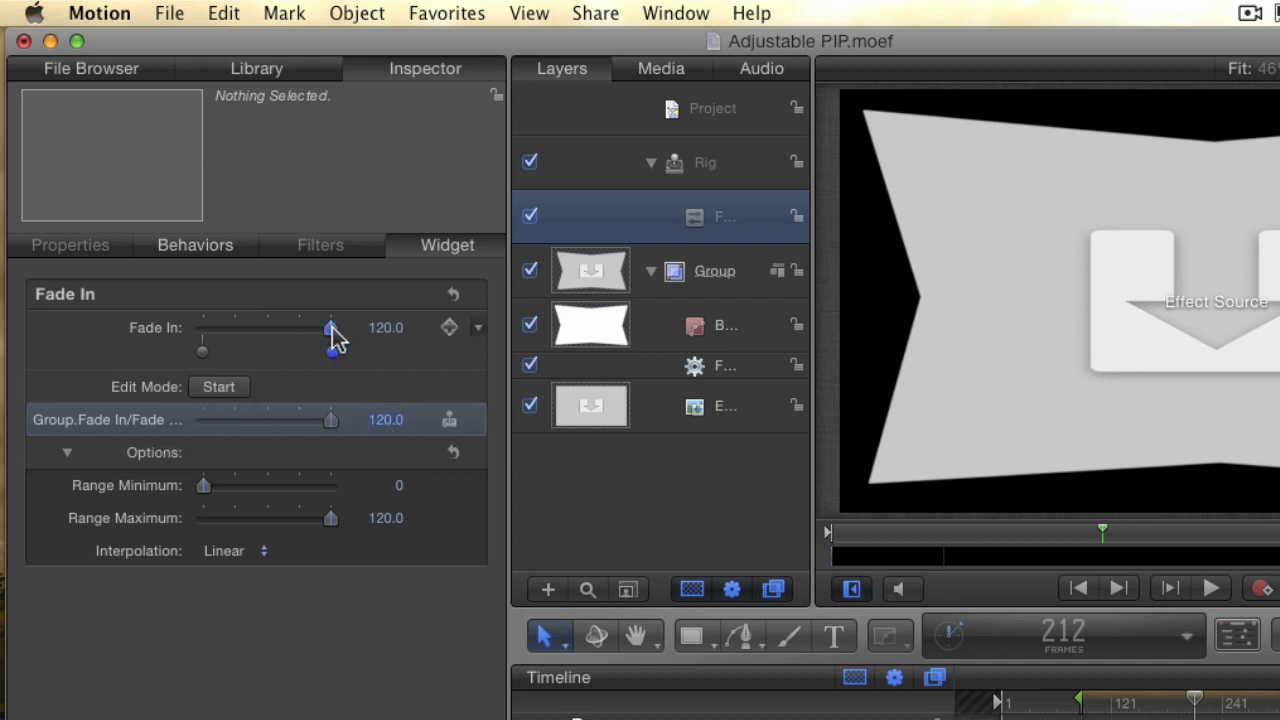
Step: Drag the Fade In widget down to confirm Group.Fade In follows, ending back at 0
drag(332, 330, 194, 337)
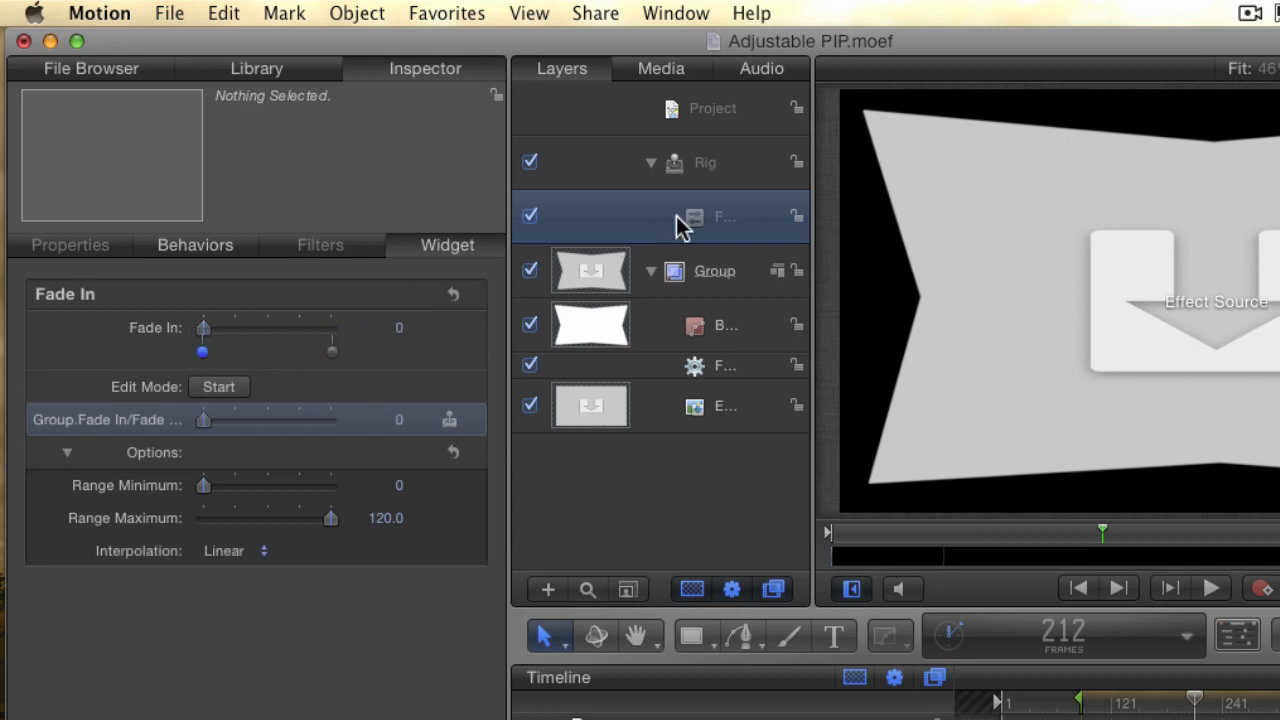
Step: Add a second slider widget to the rig and name it Fade Put
click(704, 171)
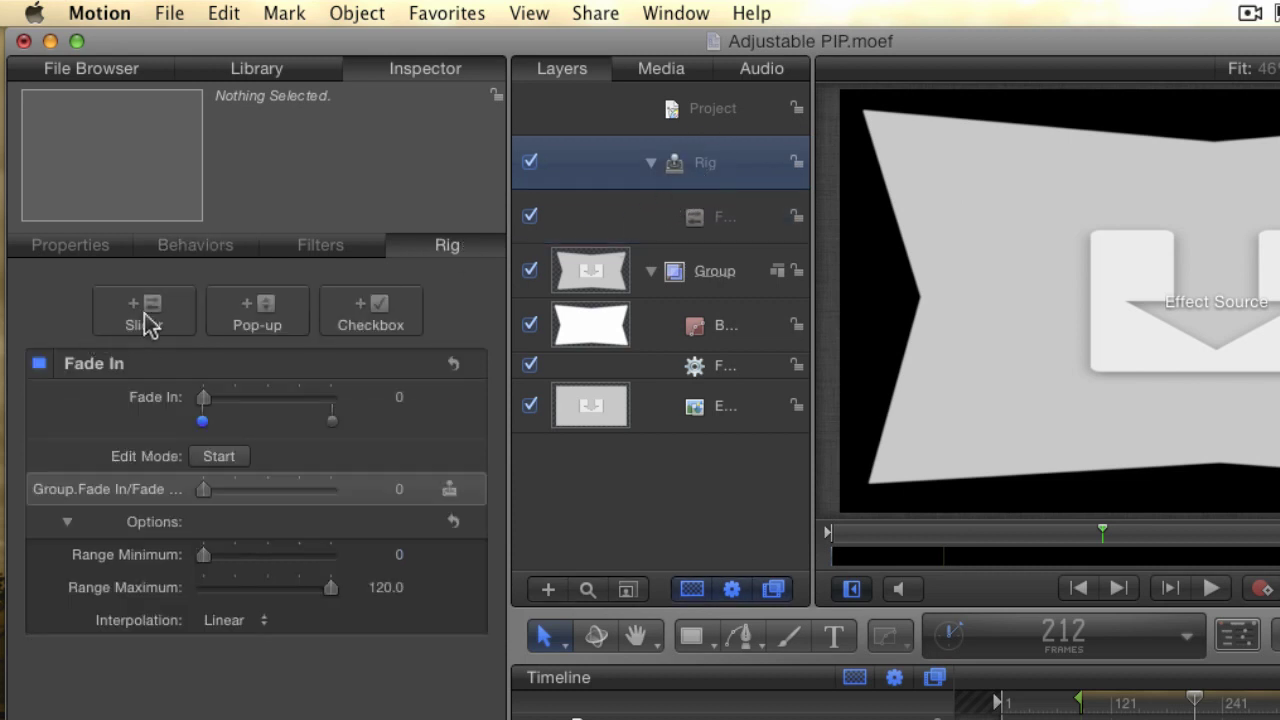
click(145, 318)
click(727, 224)
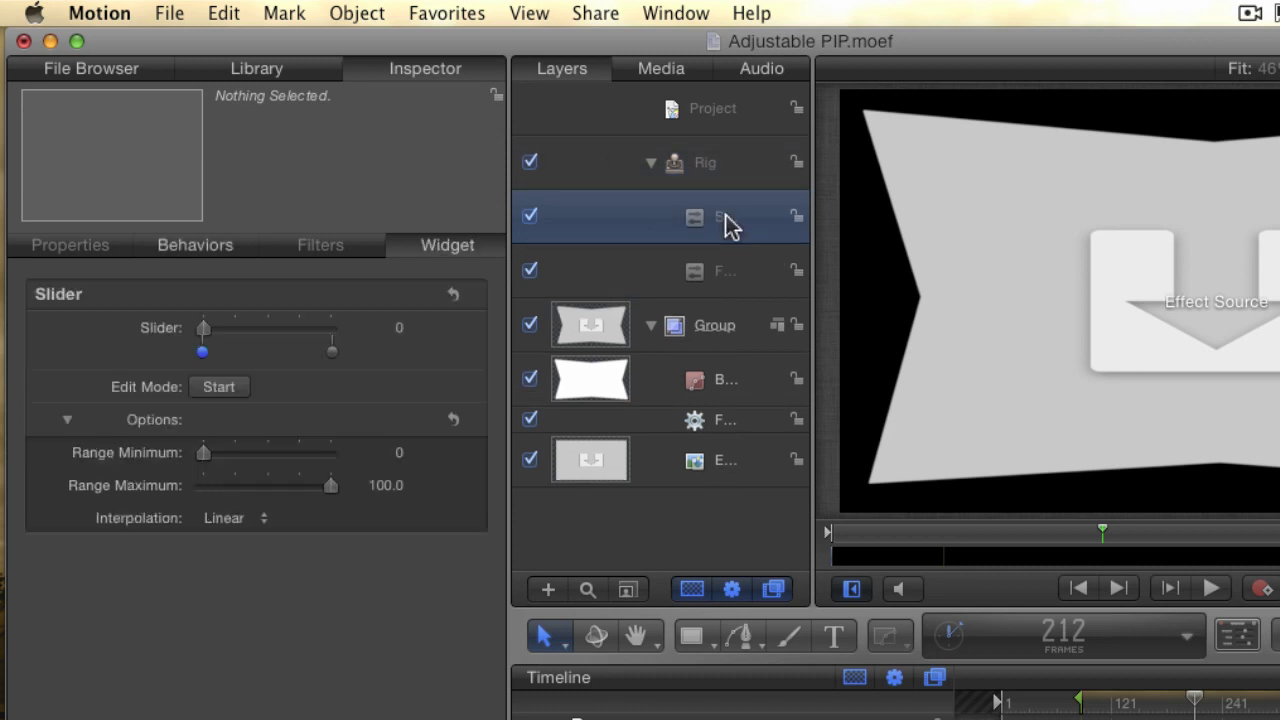
double_click(727, 224)
text(Fade Put)
Step: Record into the snapshot with the Fade In/Fade Out behavior's Fade Out Time at 0
click(212, 387)
drag(363, 549, 343, 579)
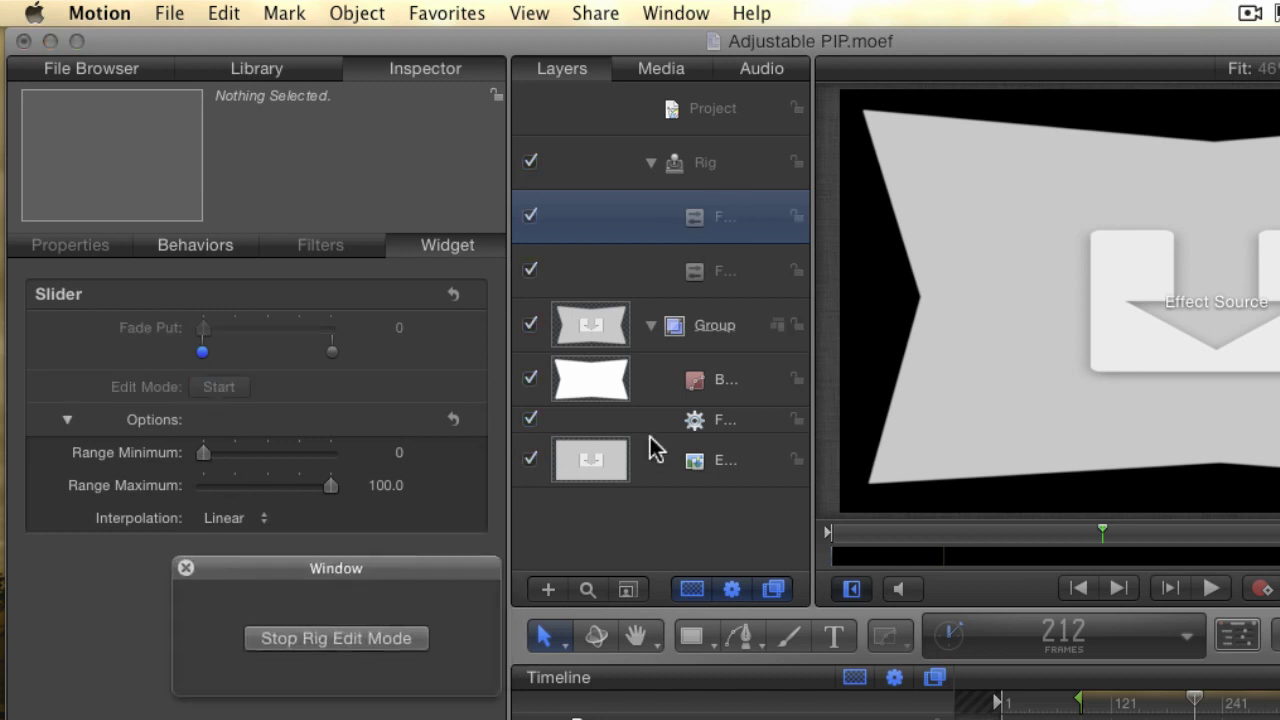
click(694, 425)
click(195, 245)
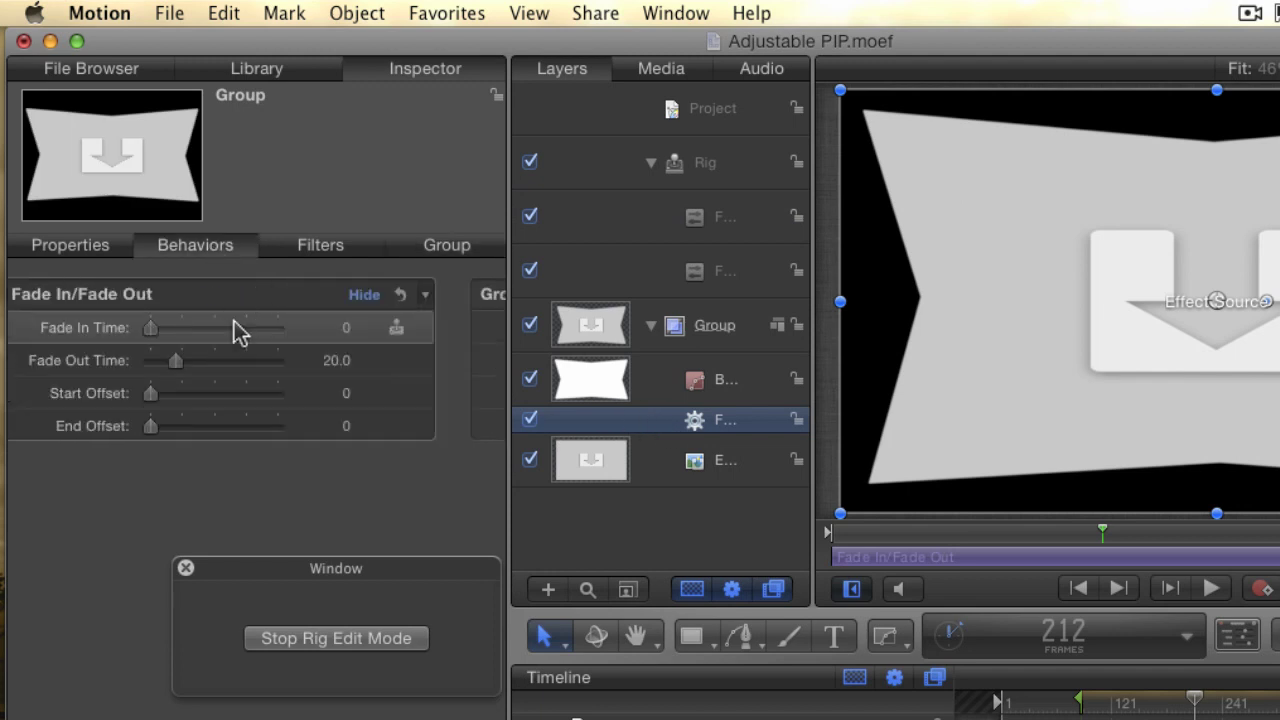
drag(233, 360, 198, 366)
click(308, 645)
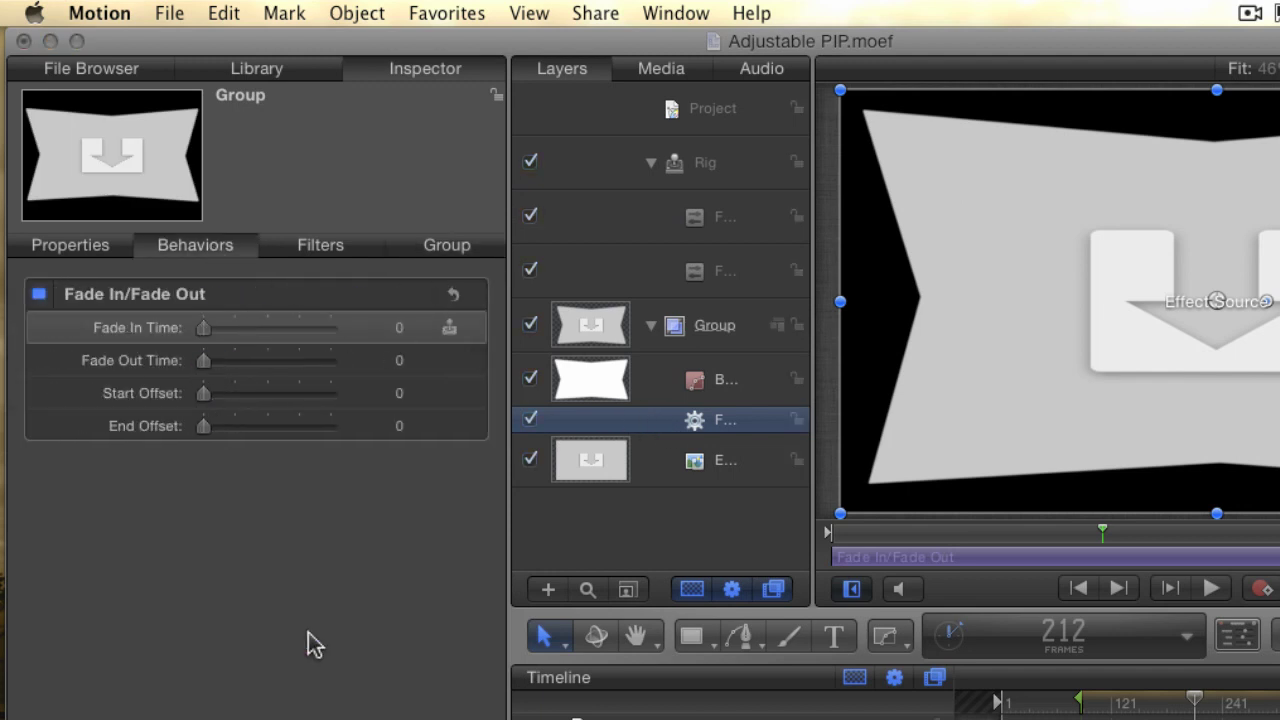
click(692, 233)
Step: Make Fade Put's 100 snapshot set the Group fade value to 120
click(470, 247)
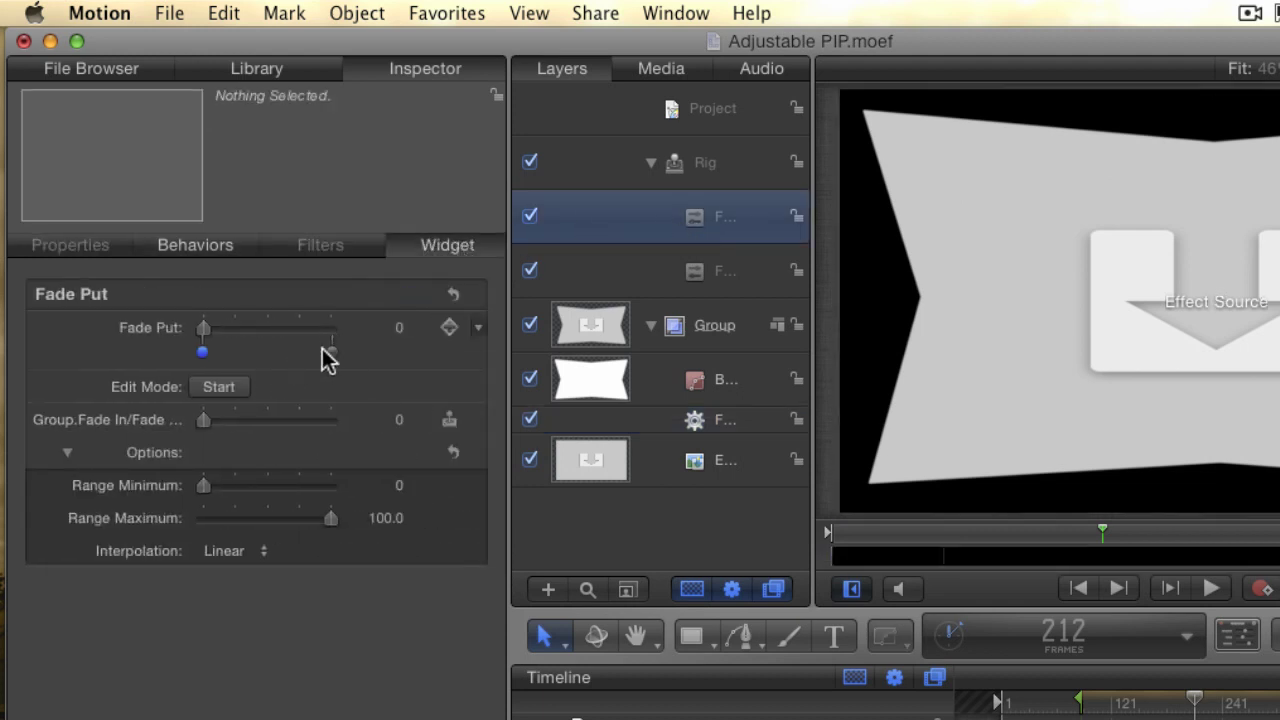
click(330, 351)
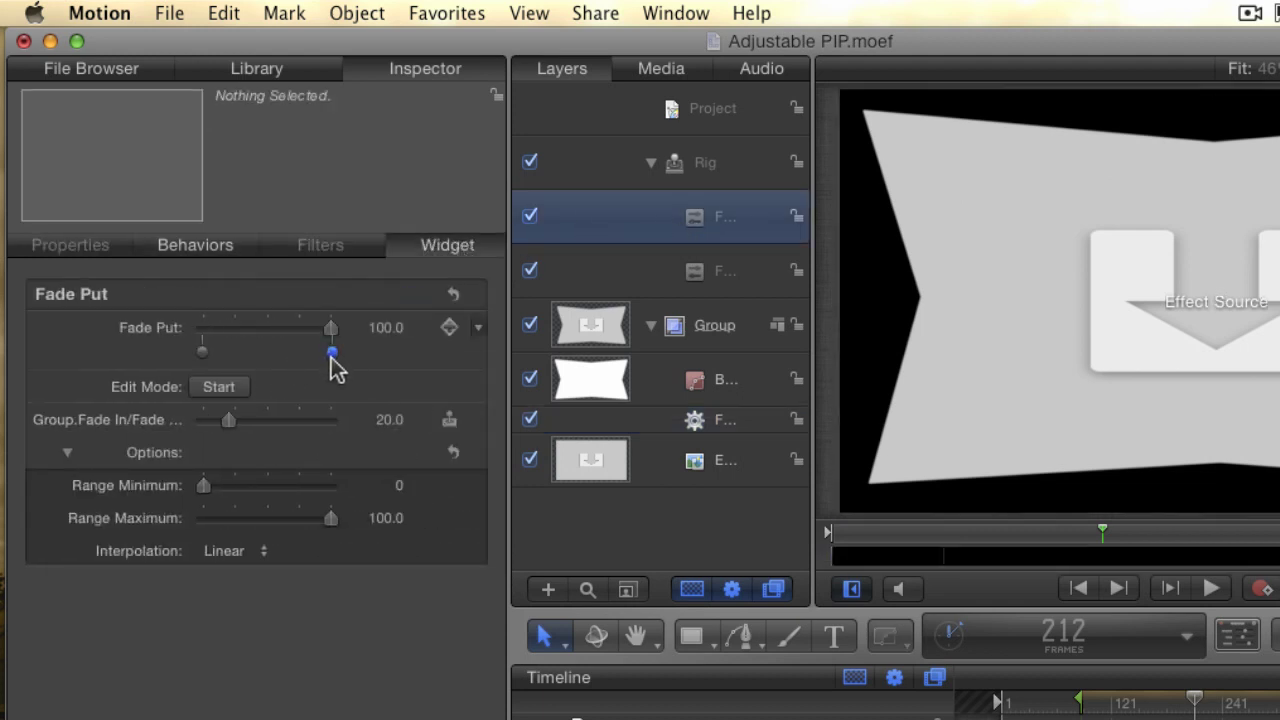
click(384, 420)
text(120)
key(Return)
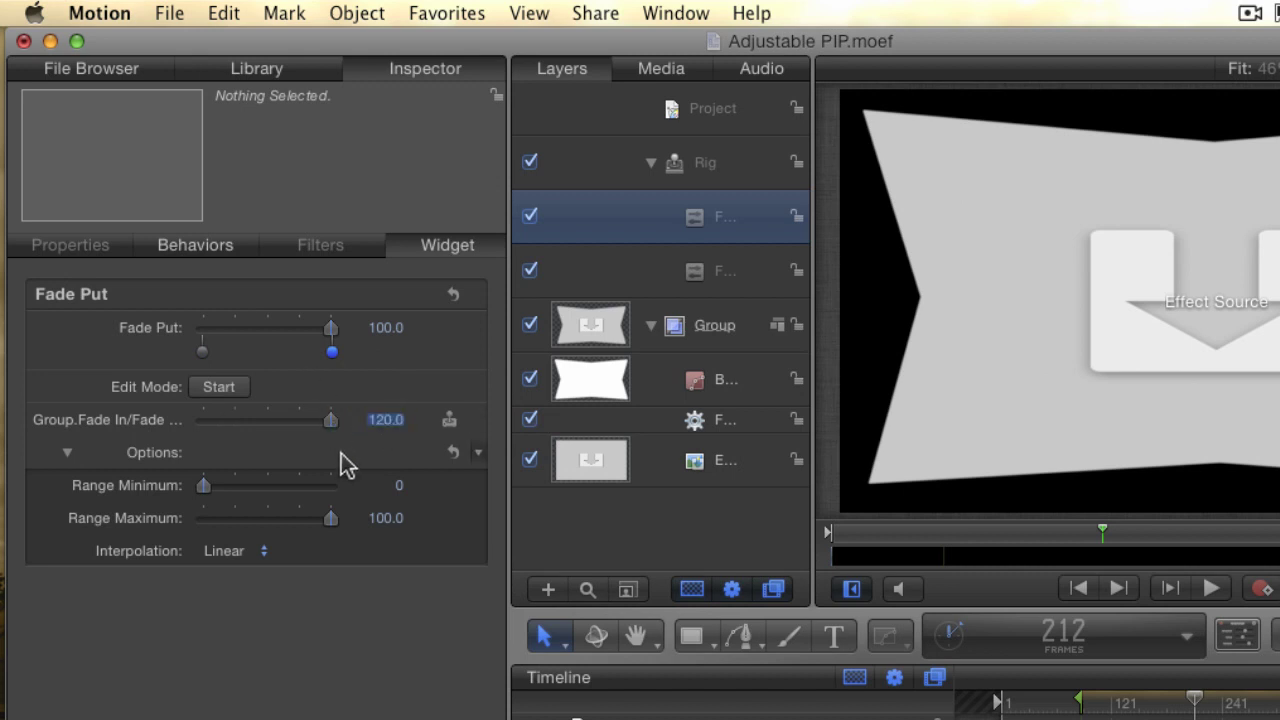
Step: Raise Fade Put's Range Maximum to 120 and test the slider
click(383, 518)
text(120)
key(Return)
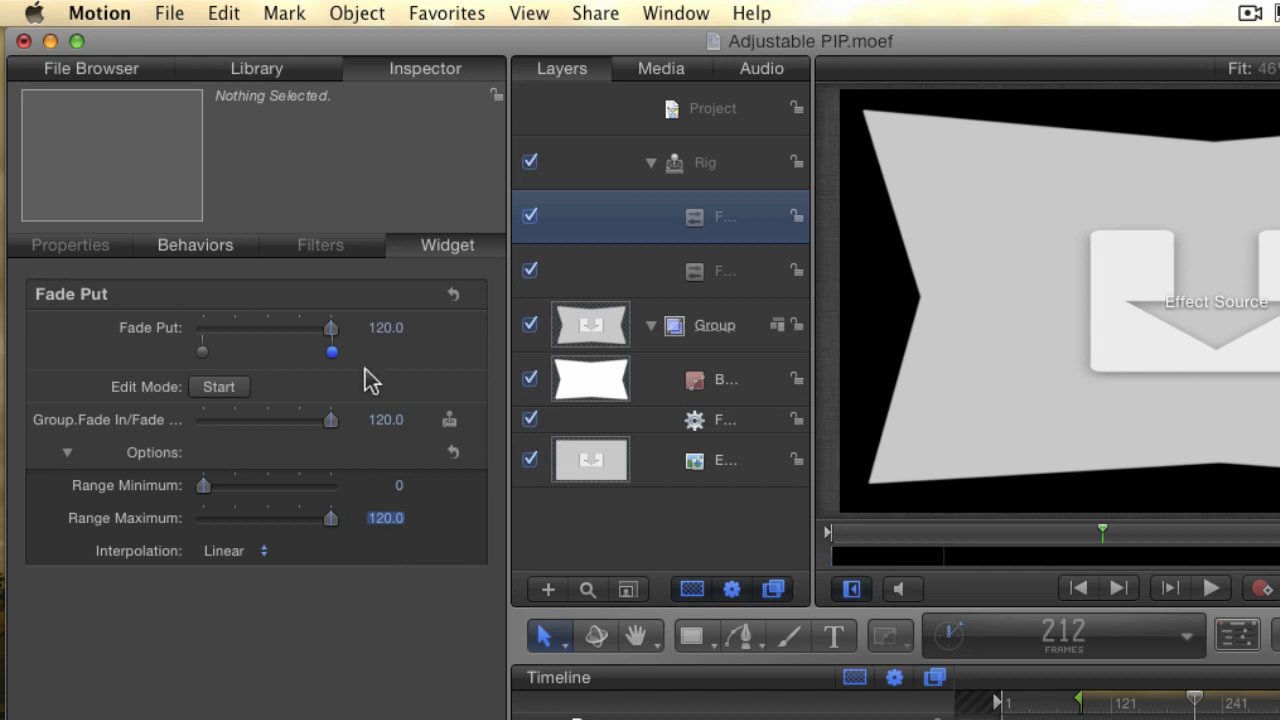
drag(330, 330, 192, 338)
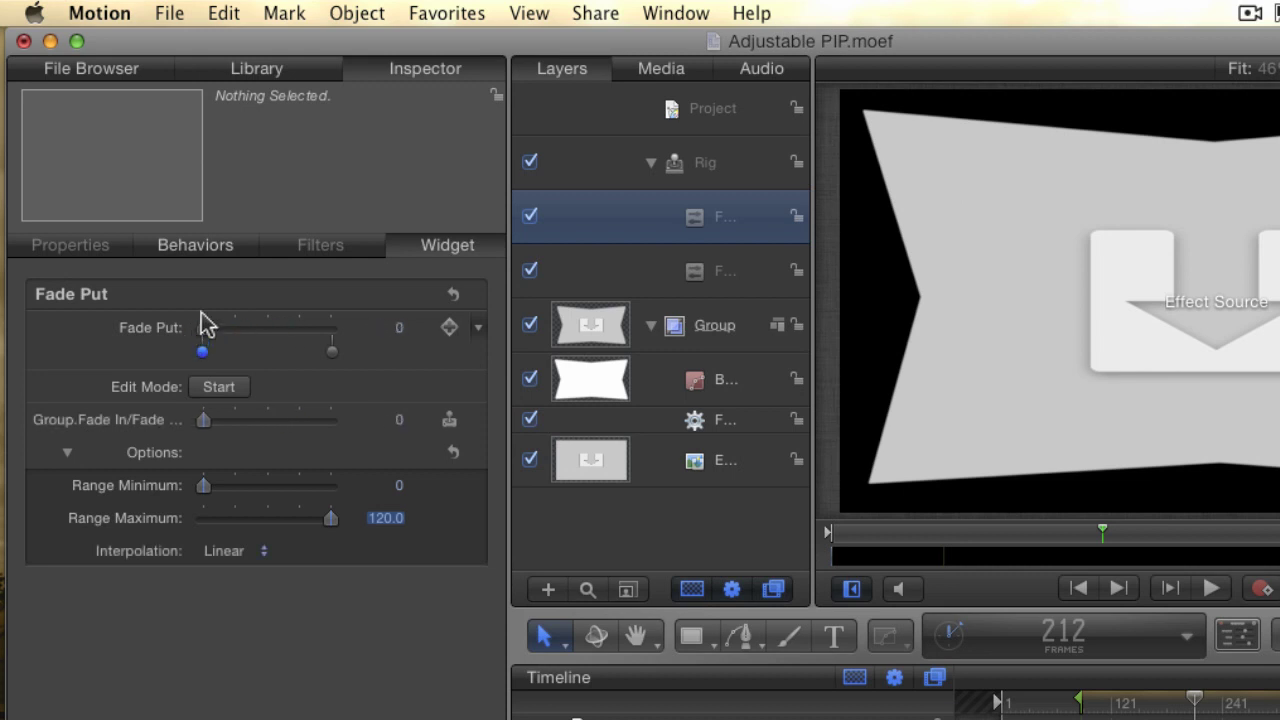
Step: Publish the Fade Put and Fade In widget controls
mouse_move(200, 305)
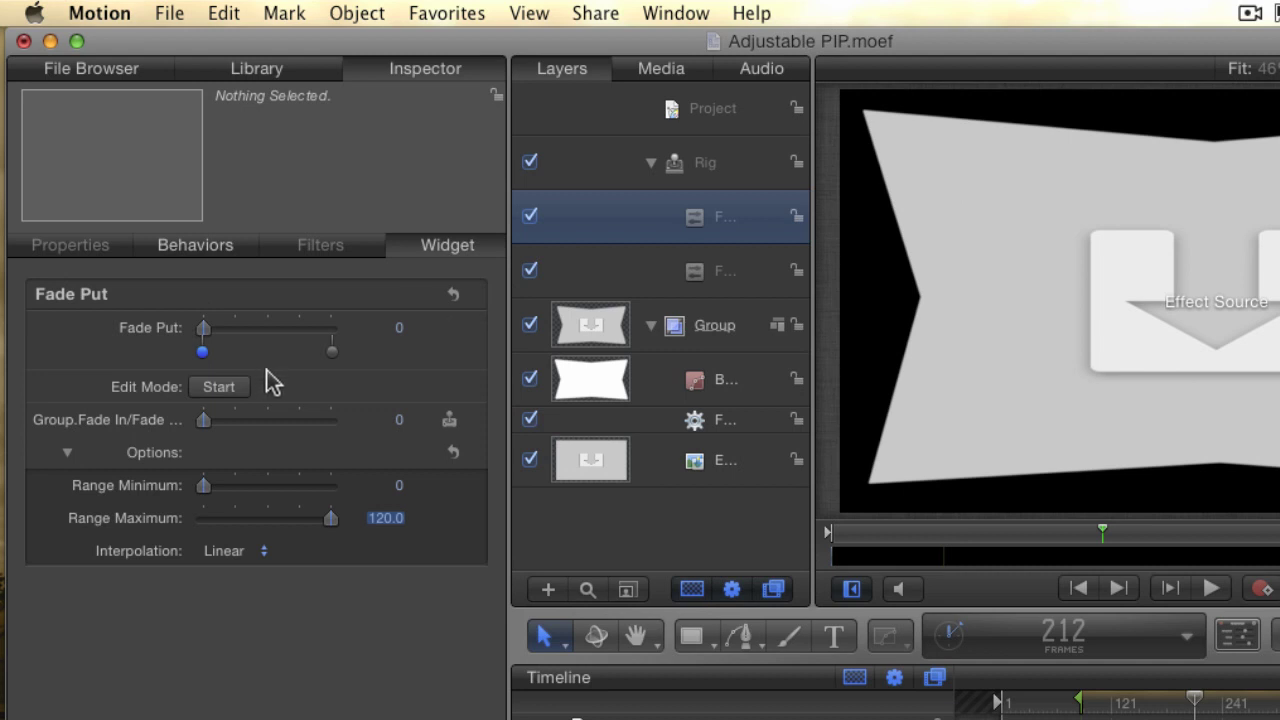
click(479, 332)
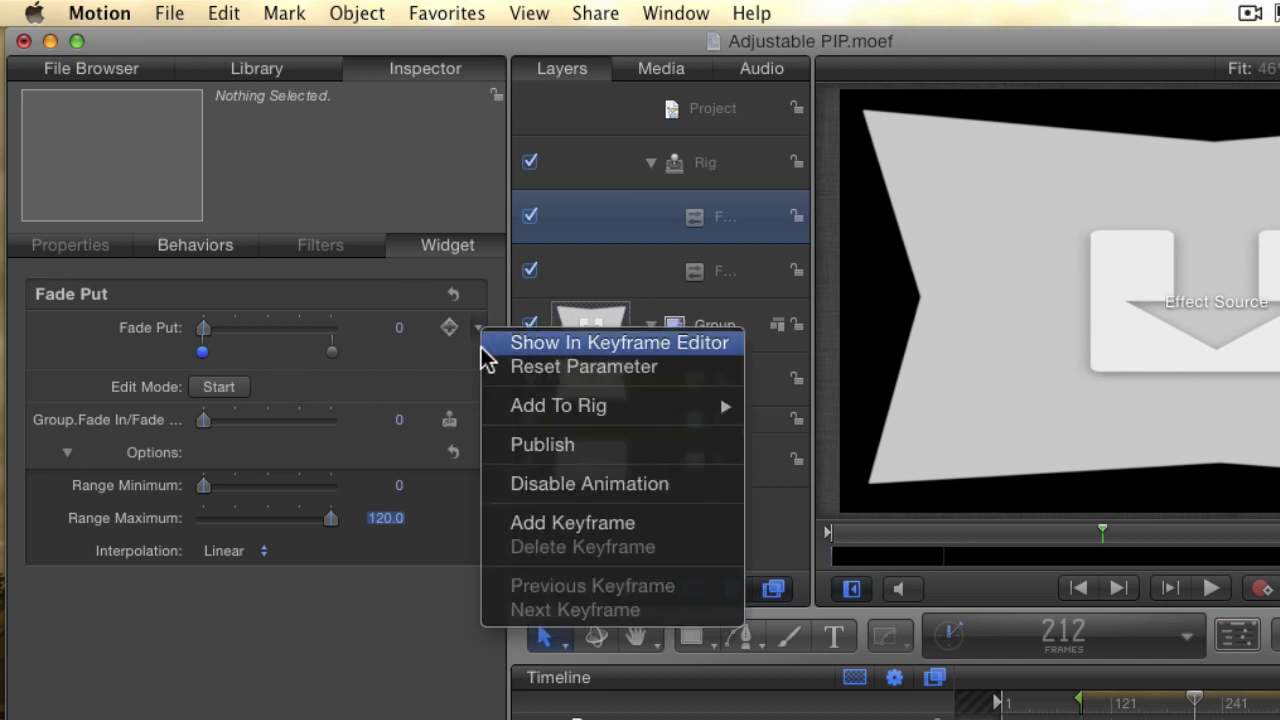
click(523, 446)
click(705, 270)
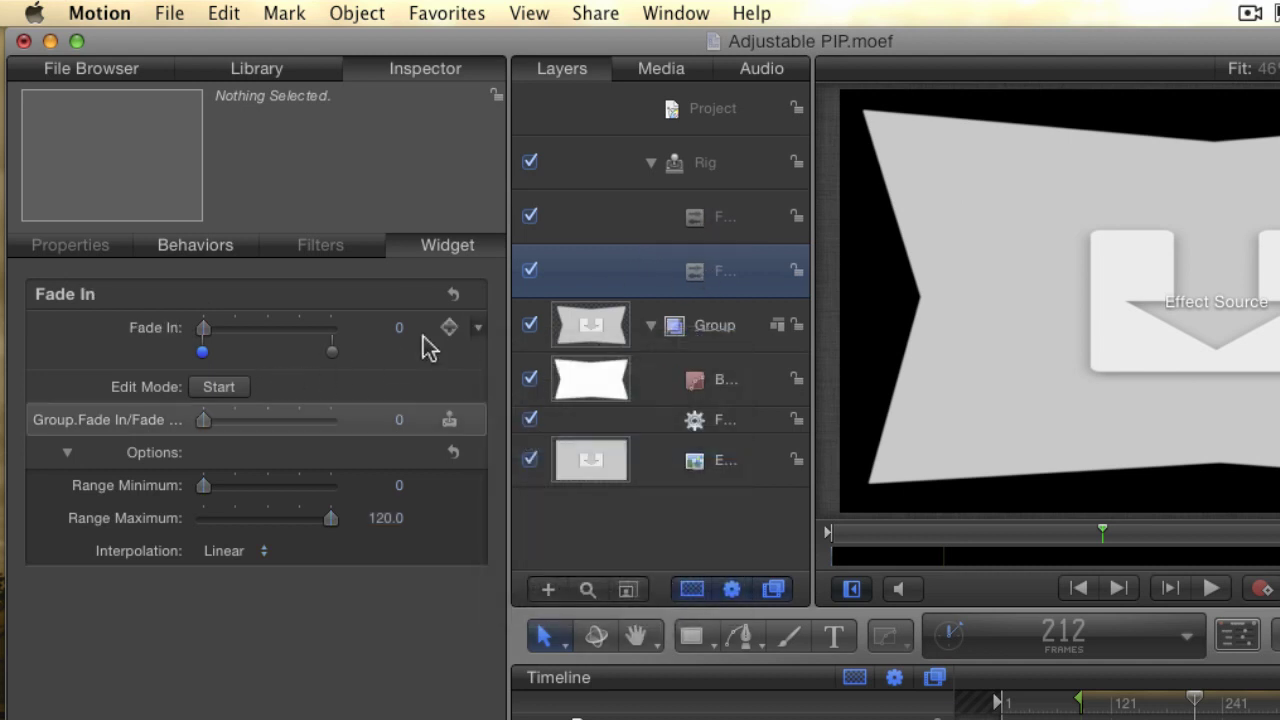
click(480, 334)
click(510, 439)
Step: In the project's published parameters, move Fade In above and rename Fade Put to Fade Out
click(691, 114)
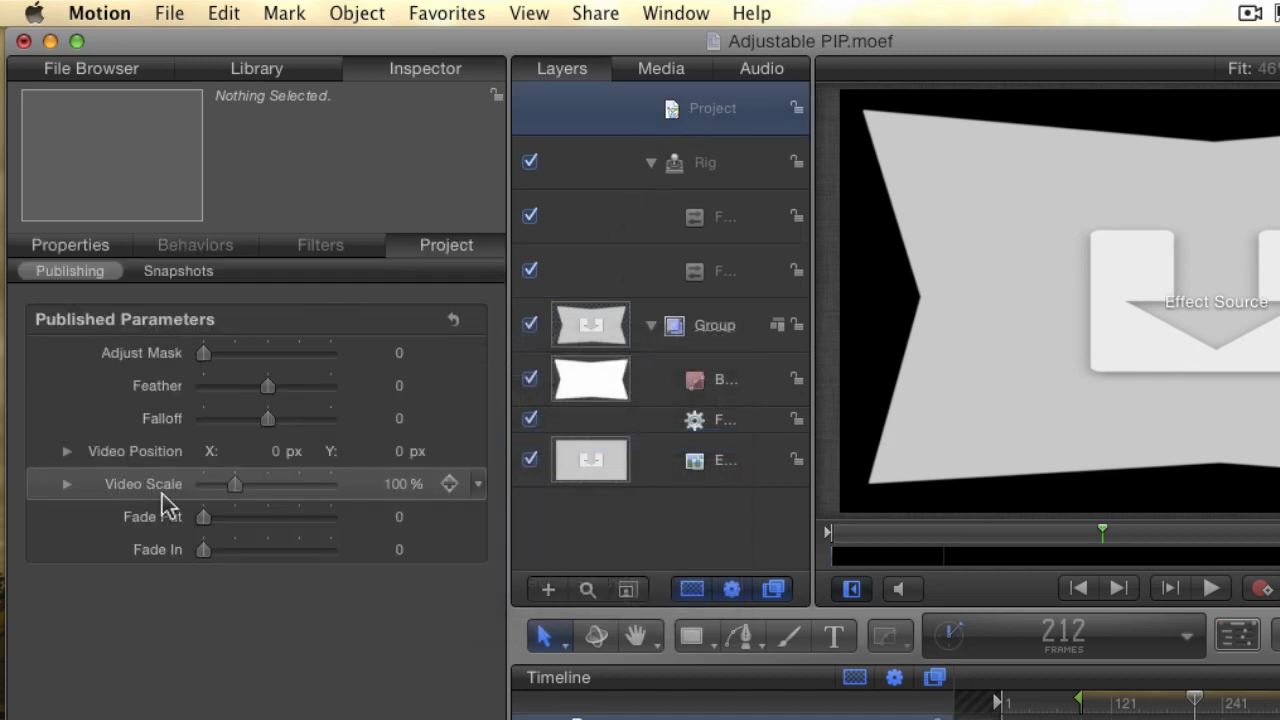
drag(146, 557, 140, 516)
click(170, 556)
click(166, 552)
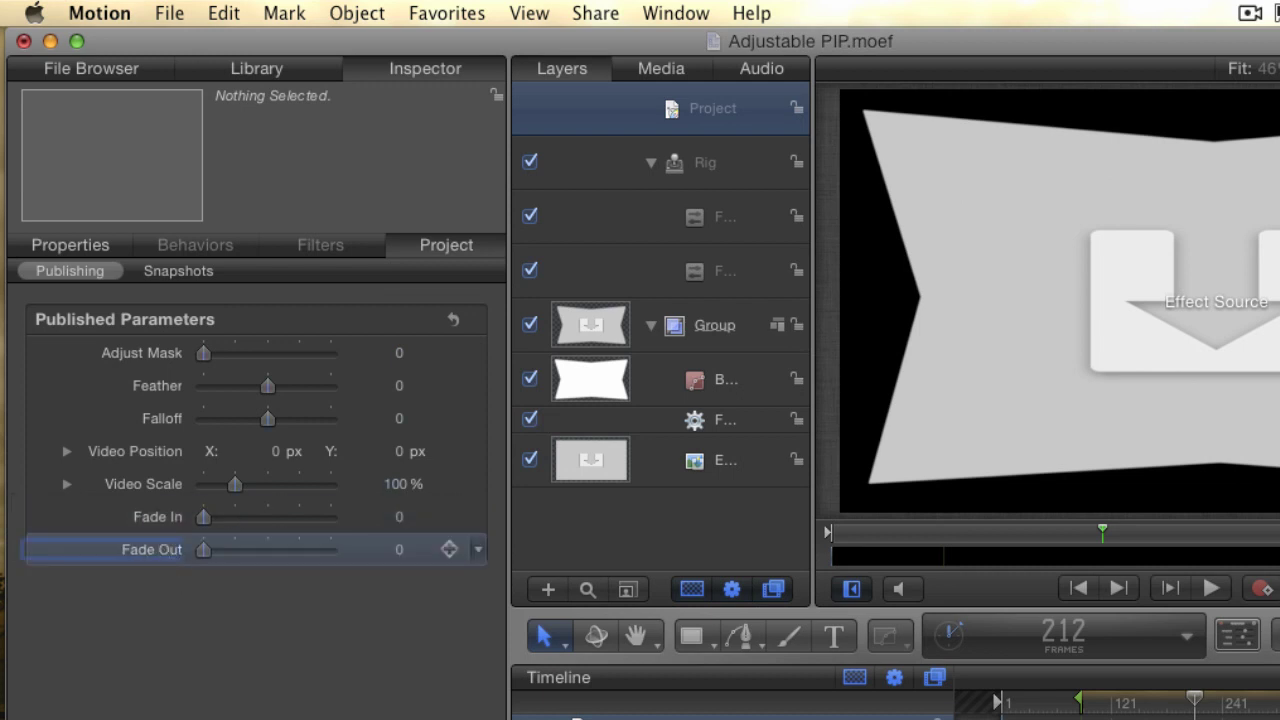
click(157, 527)
click(158, 556)
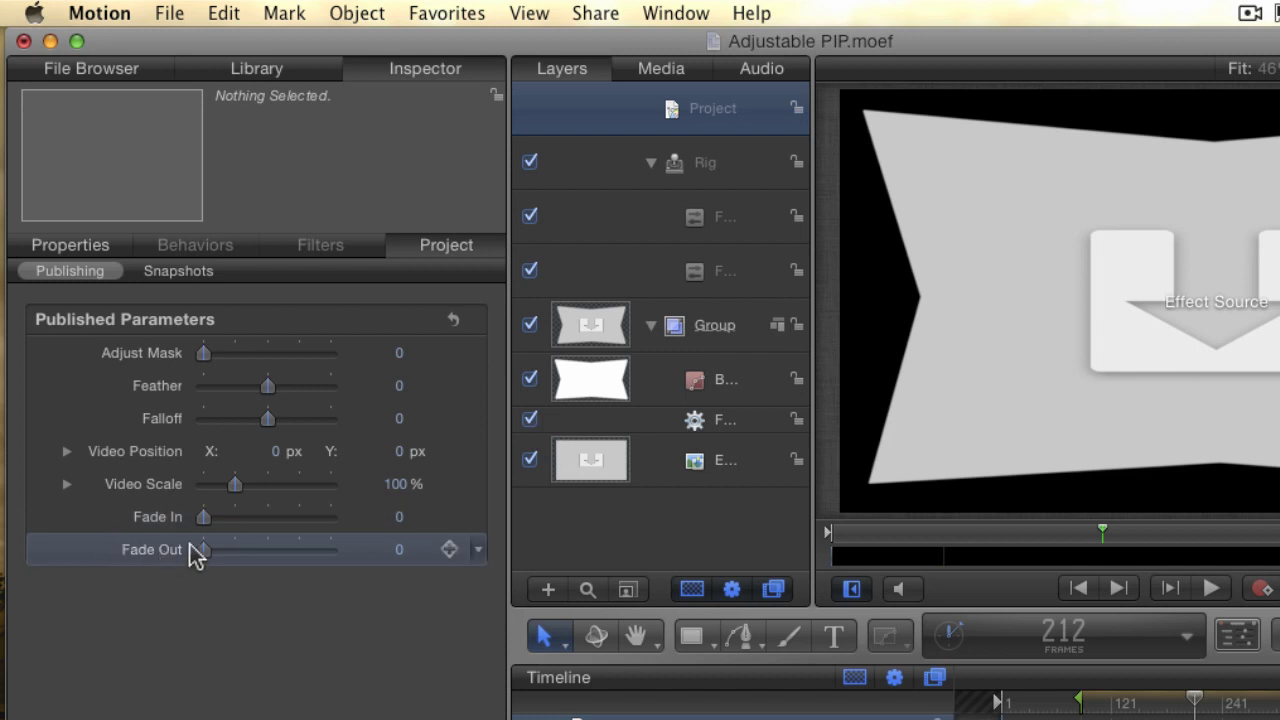
Step: Test Fade In, pull the Build In/Out markers inward, save, and return to Final Cut Pro
drag(205, 520, 91, 537)
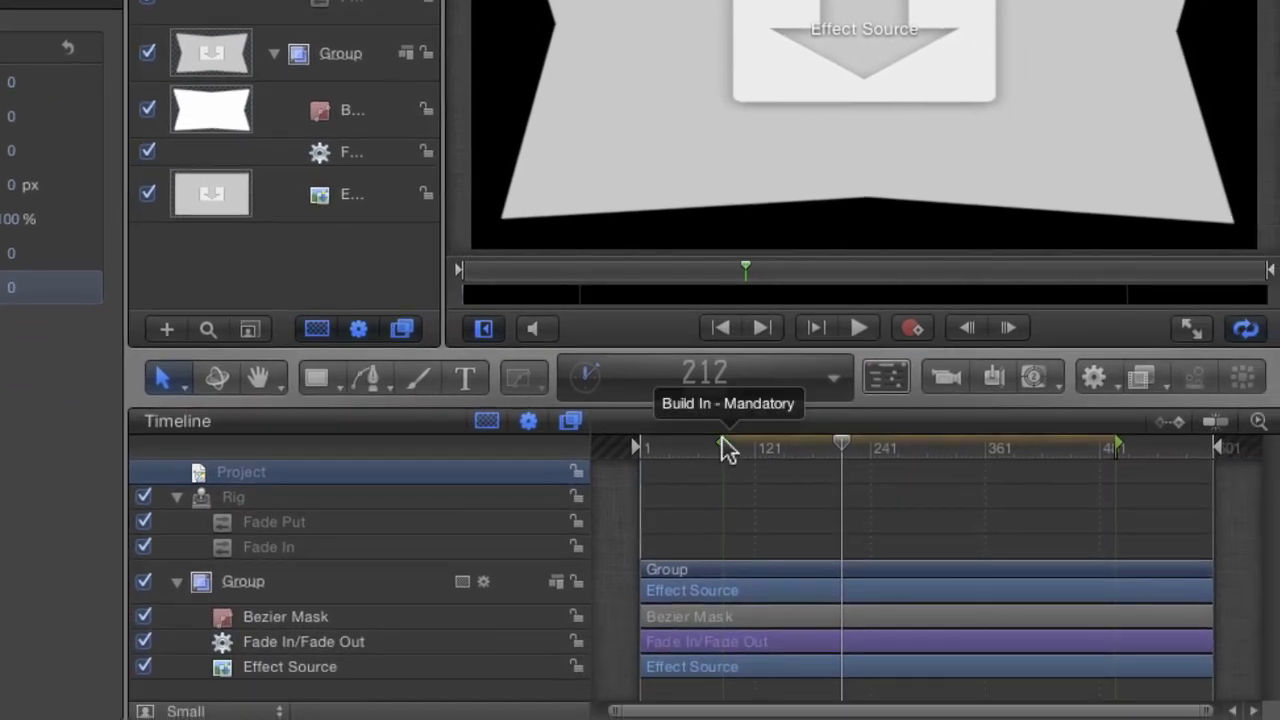
drag(721, 440, 787, 447)
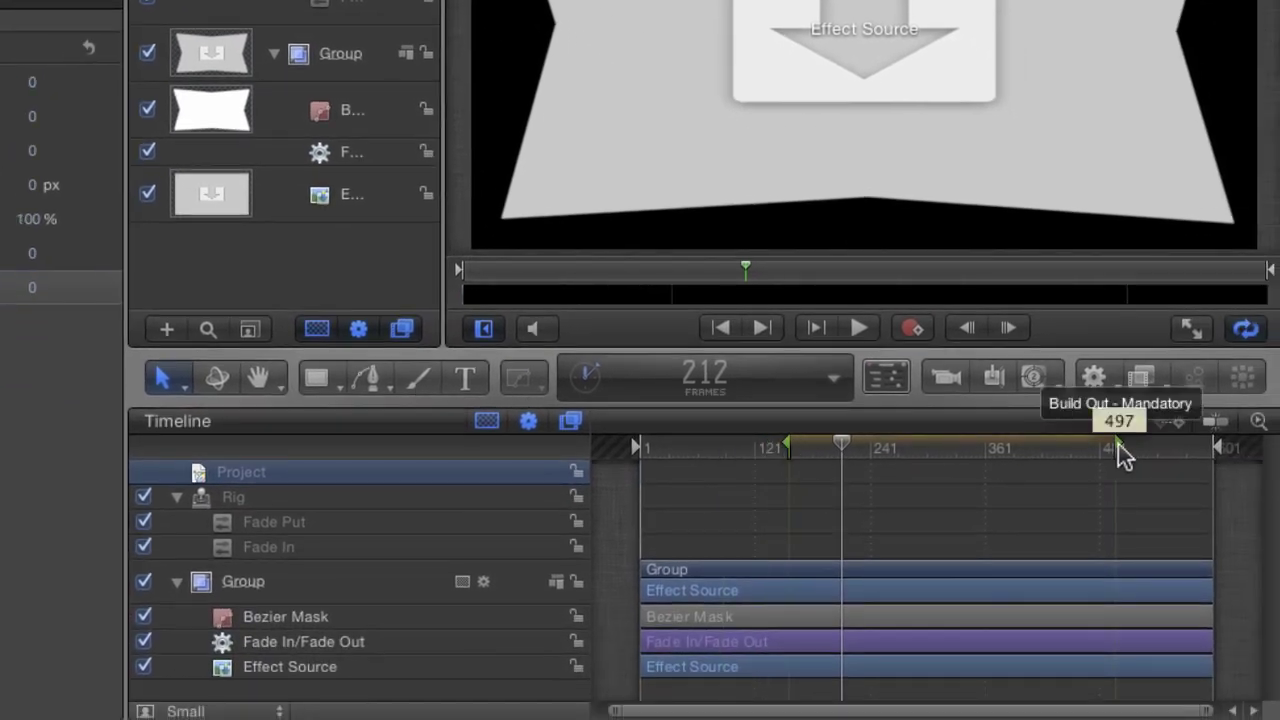
drag(1118, 444, 1066, 451)
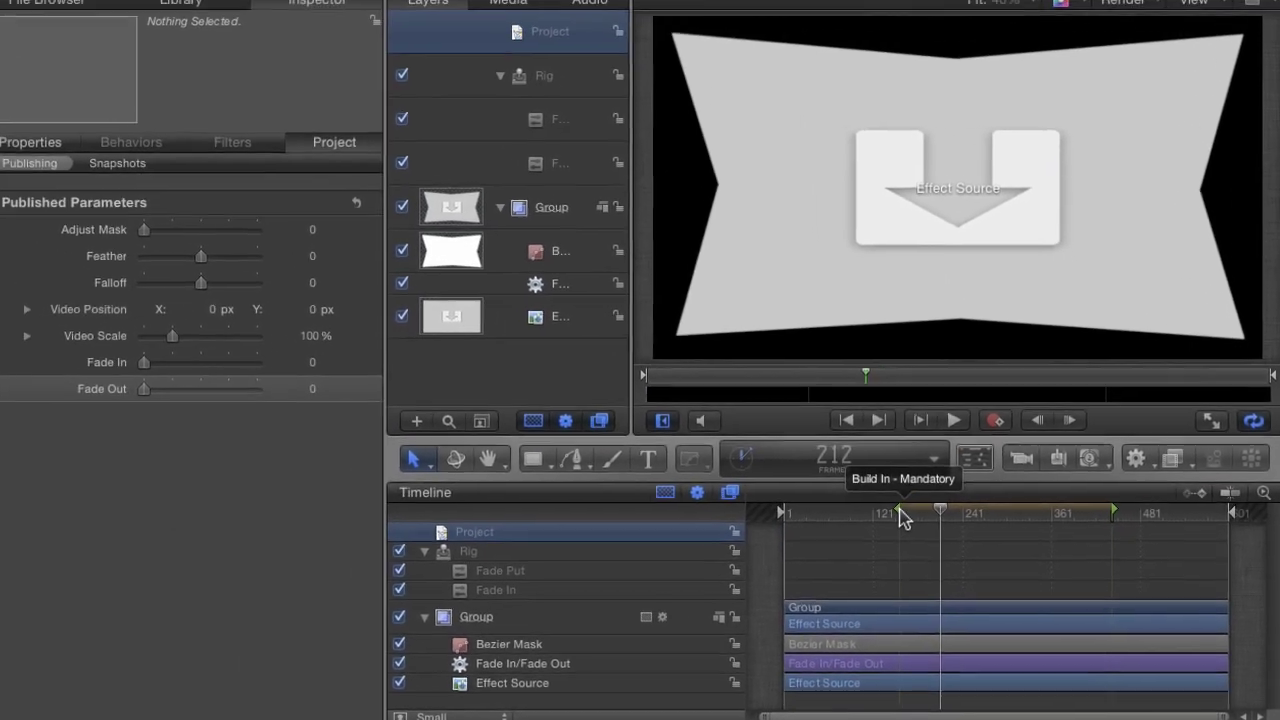
mouse_move(903, 515)
mouse_down()
mouse_move(846, 511)
mouse_move(785, 530)
mouse_up()
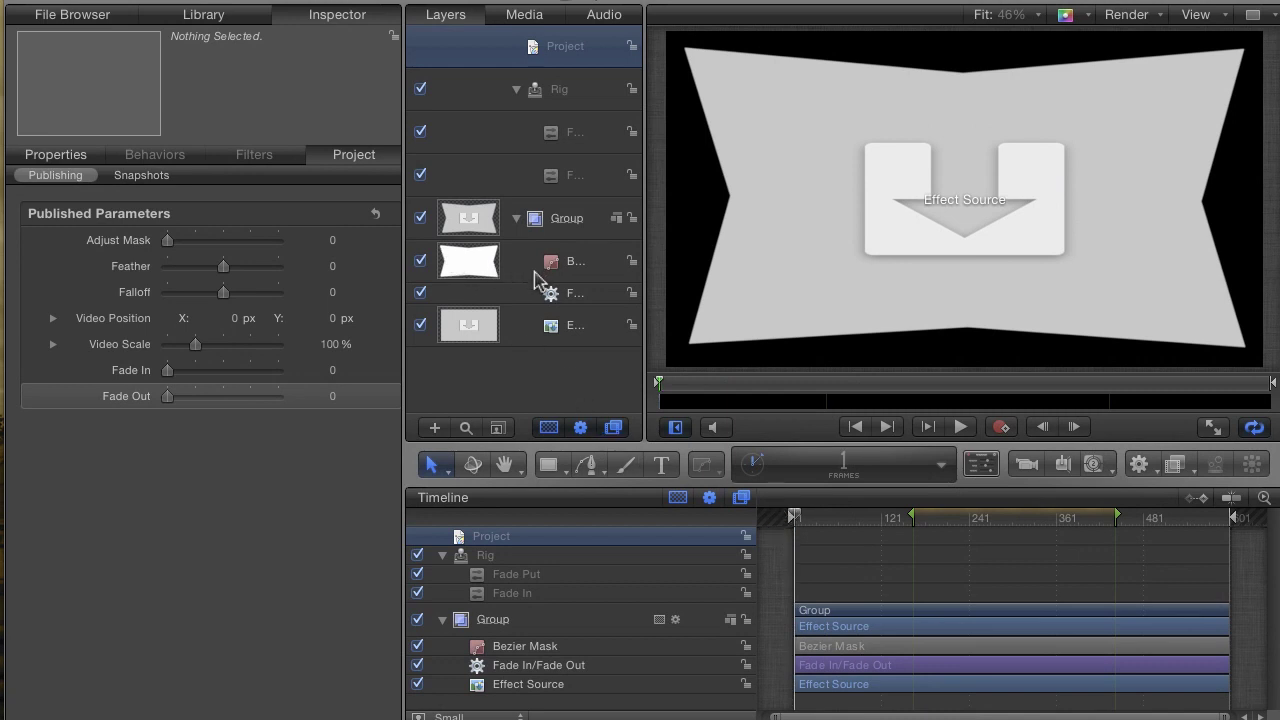
key(super+s)
key(super+Tab)
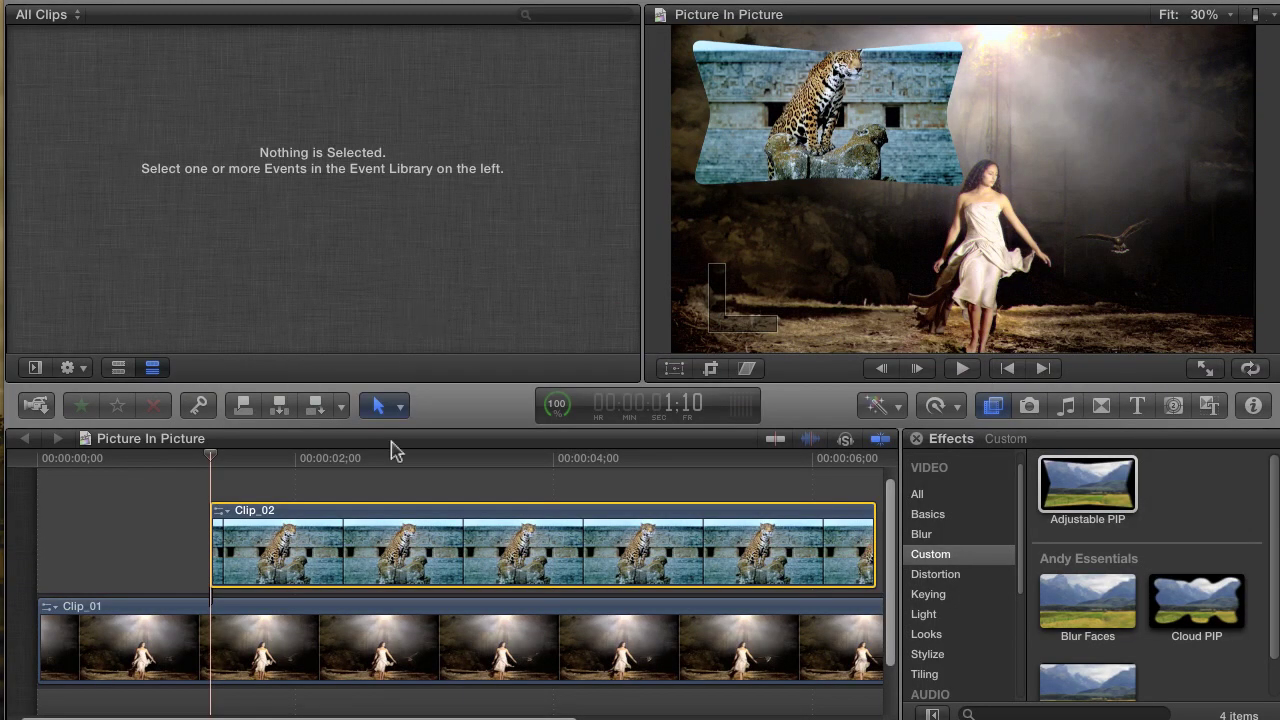
Step: Move the playhead into Clip_02 and show its Adjustable PIP parameters in the Inspector
scroll(329, 690, right, 3)
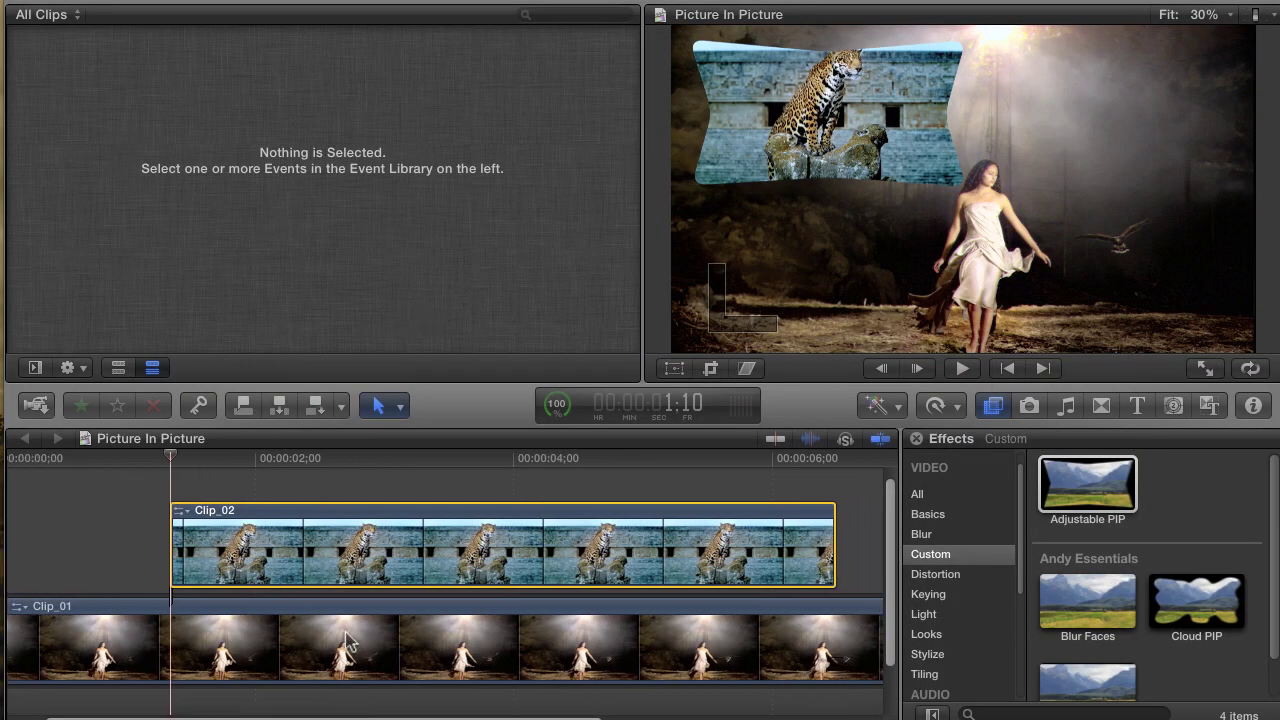
drag(212, 466, 256, 545)
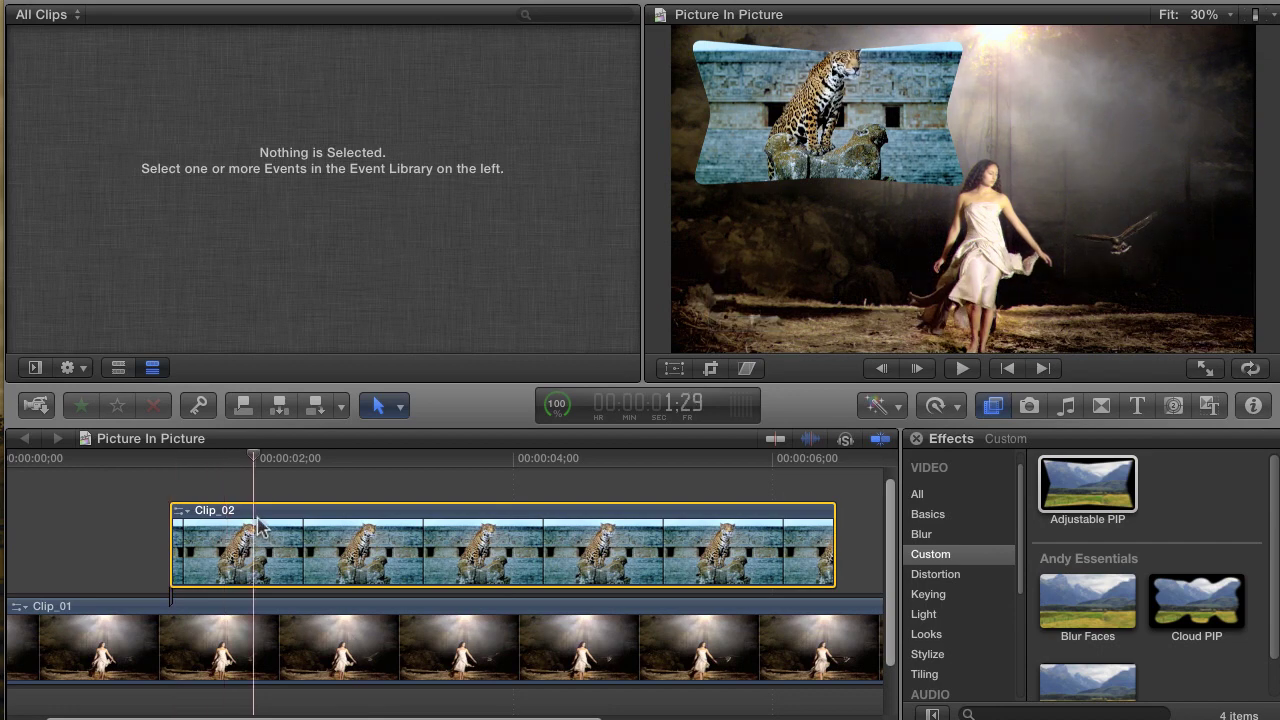
click(1254, 406)
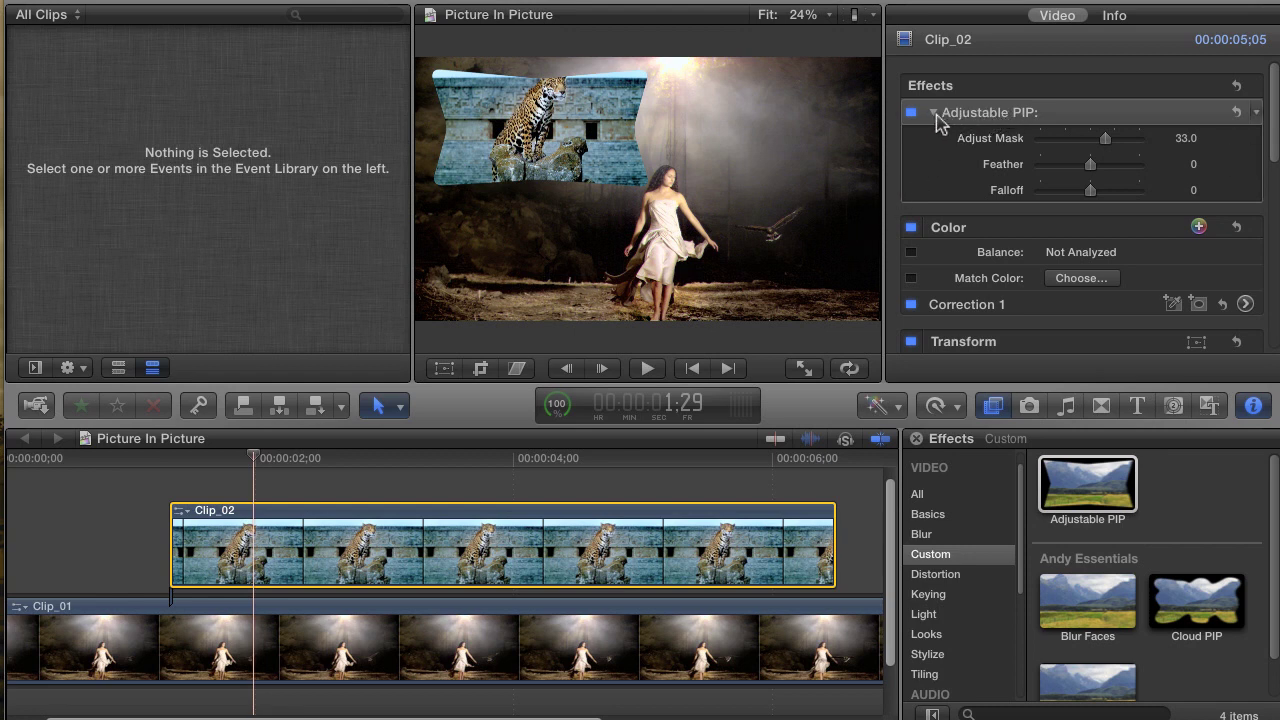
Step: Replace the outdated Adjustable PIP on Clip_02 with a freshly applied copy
click(968, 112)
key(Delete)
drag(1087, 485, 588, 553)
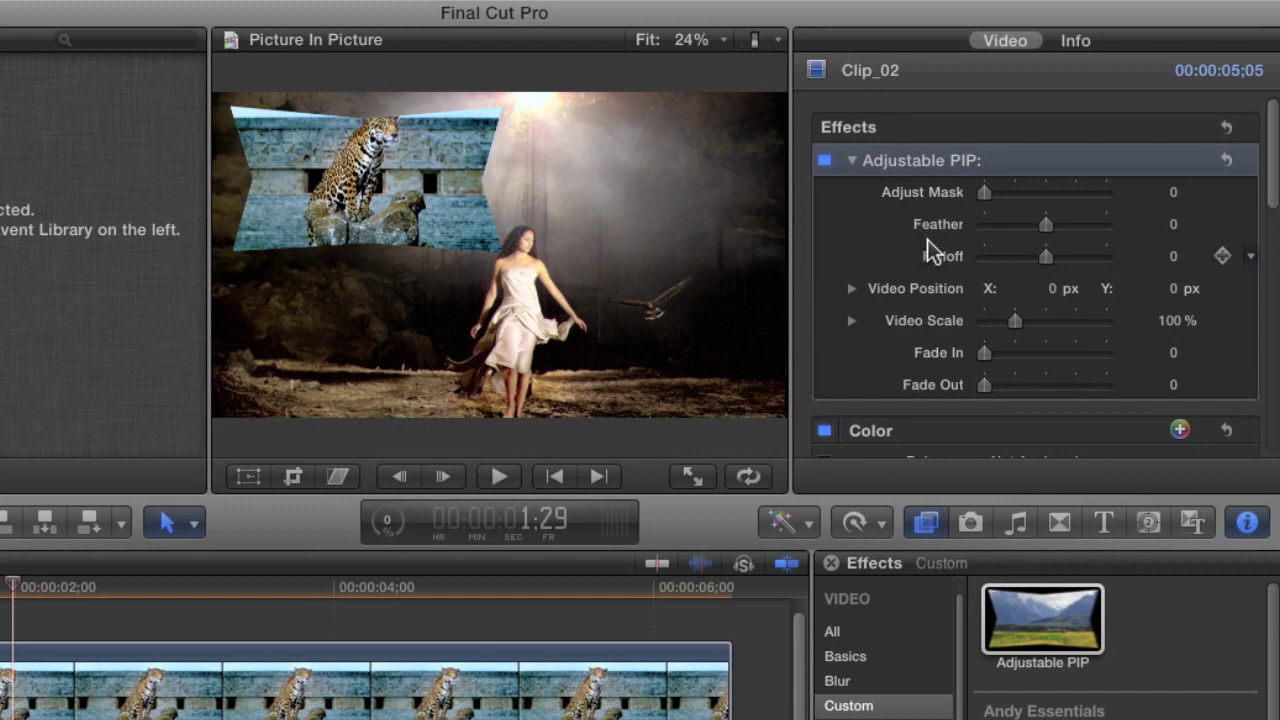
Step: Set Adjust Mask 16, Feather 34, Video Scale 314% and position −14.4, −96.4 px
click(985, 192)
drag(1036, 195, 1067, 225)
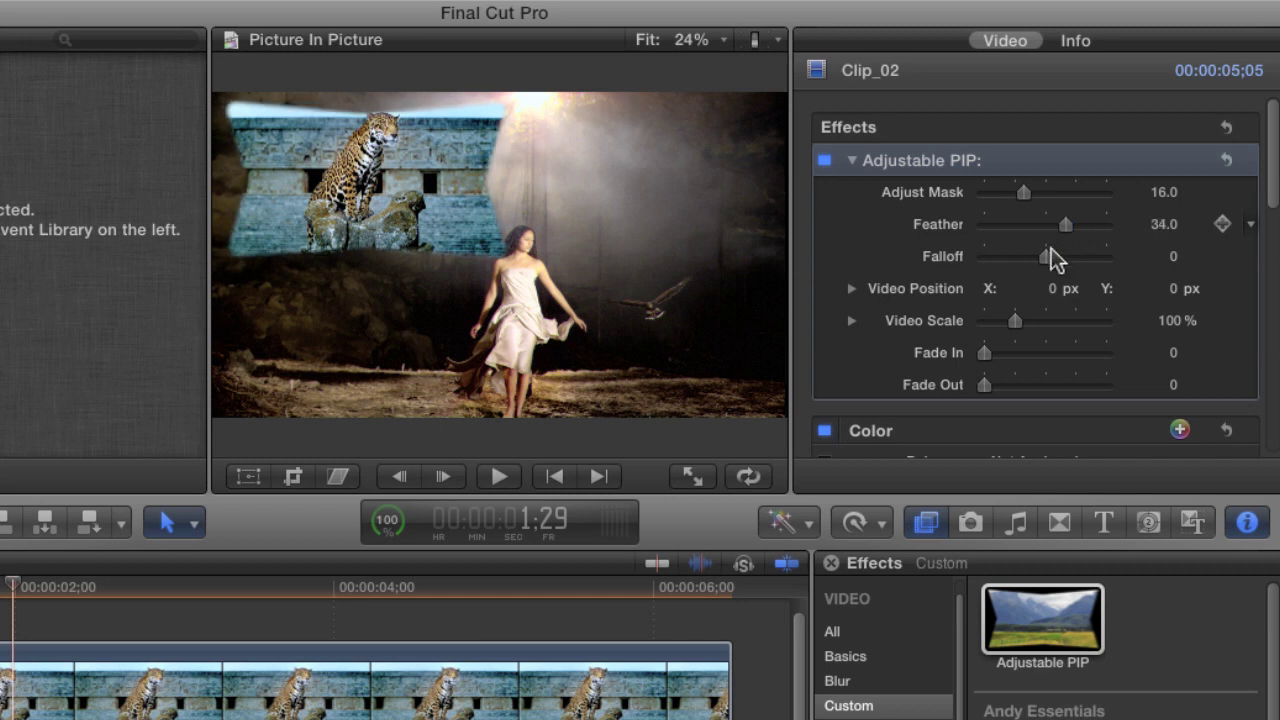
drag(1015, 323, 1082, 321)
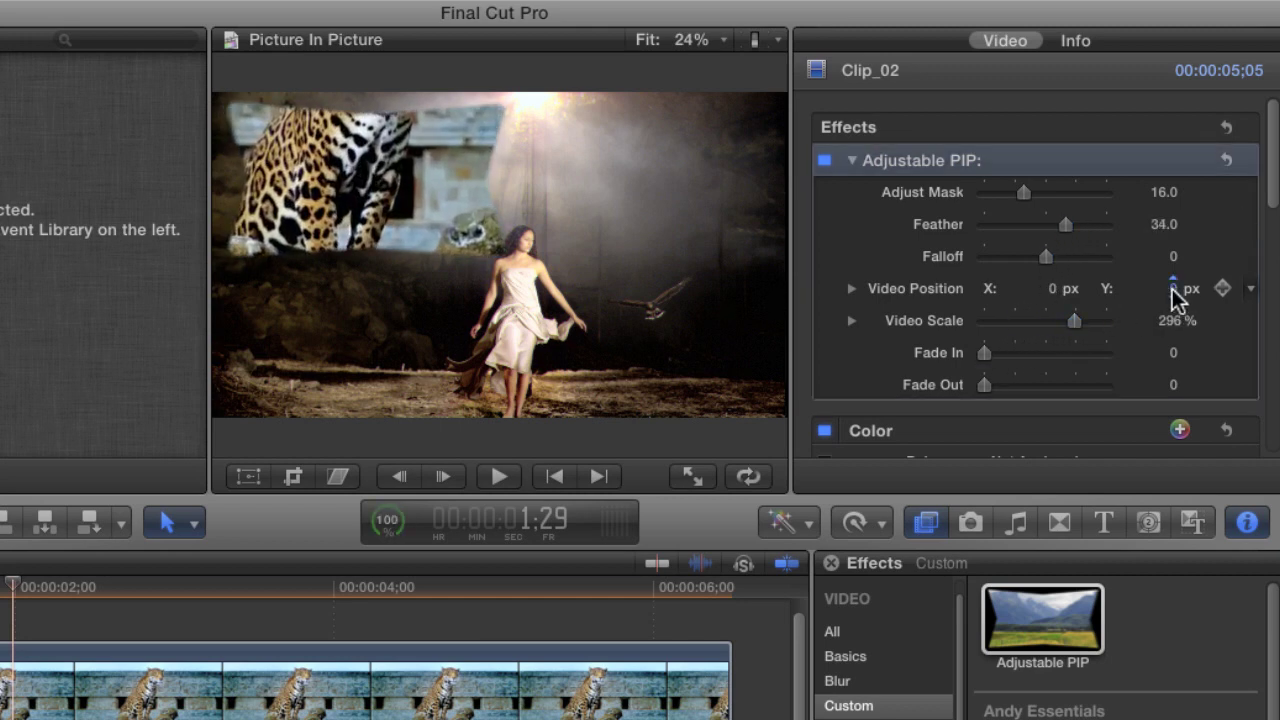
mouse_move(1170, 289)
mouse_down()
mouse_move(1140, 310)
mouse_move(1160, 292)
mouse_move(1160, 305)
mouse_up()
drag(1043, 292, 1080, 321)
drag(1160, 295, 1160, 303)
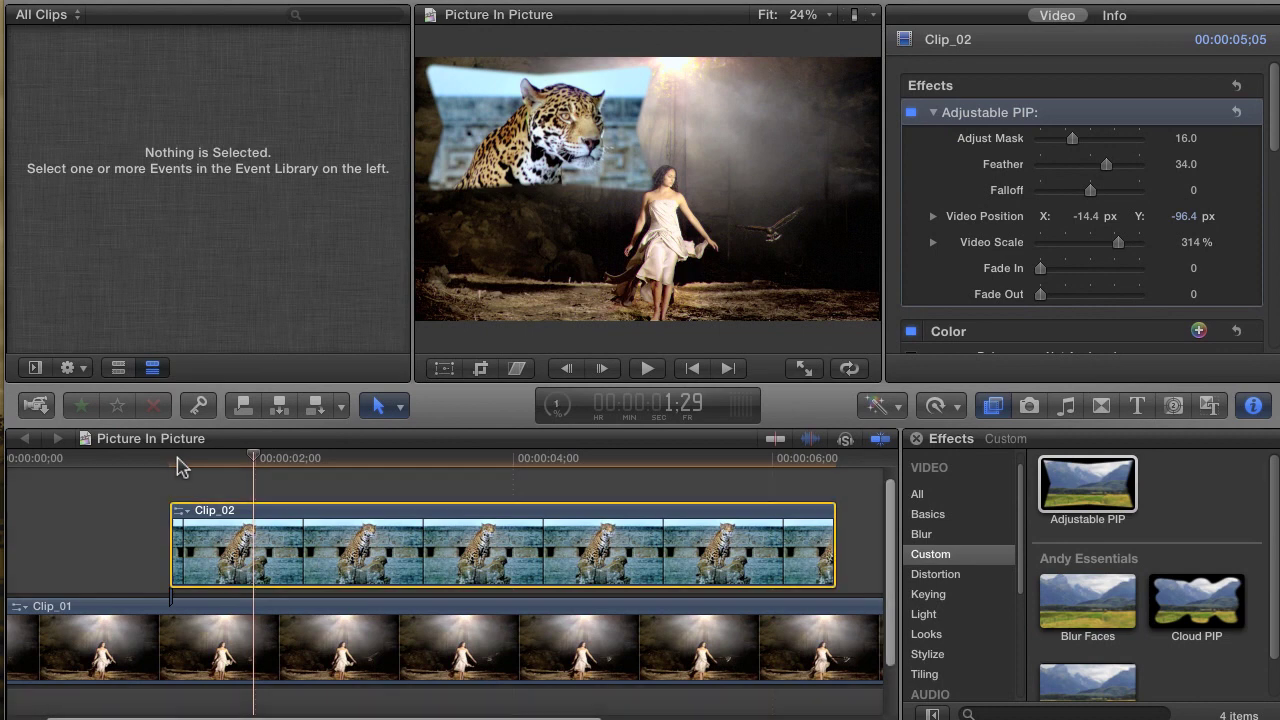
Step: Play the clip briefly, then raise the Fade In amount to 39.24
click(158, 459)
key(space)
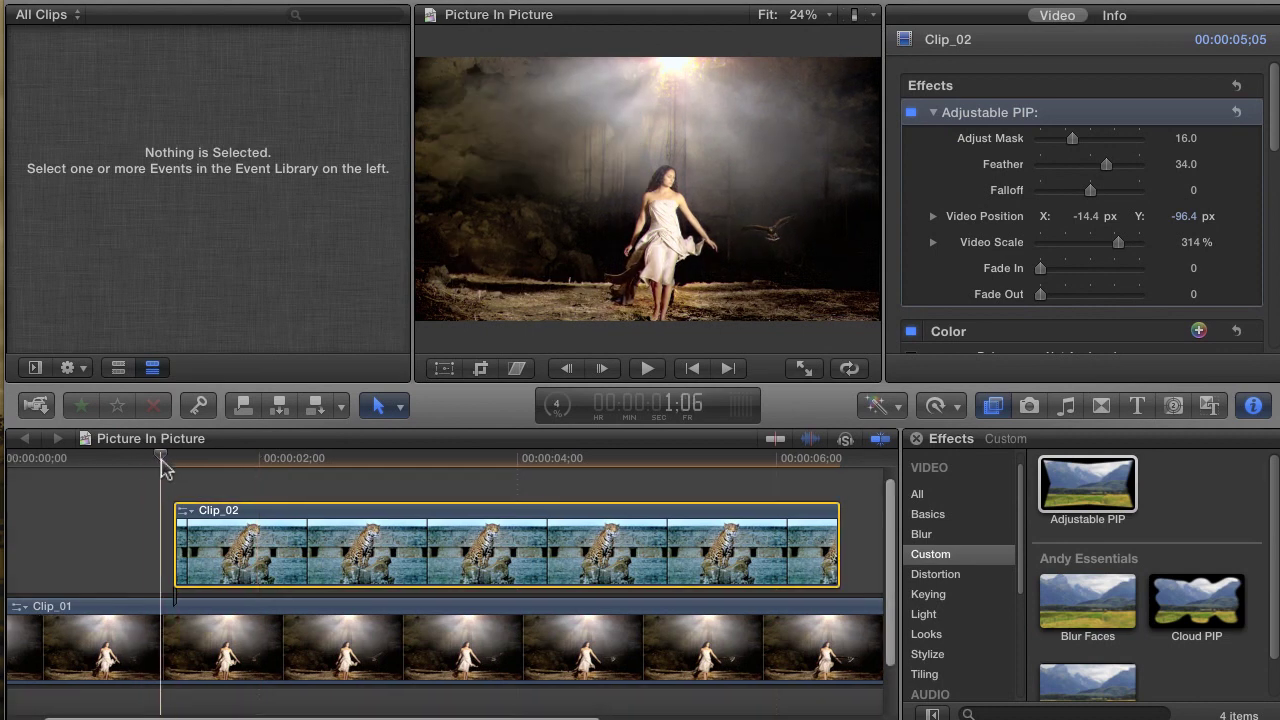
key(space)
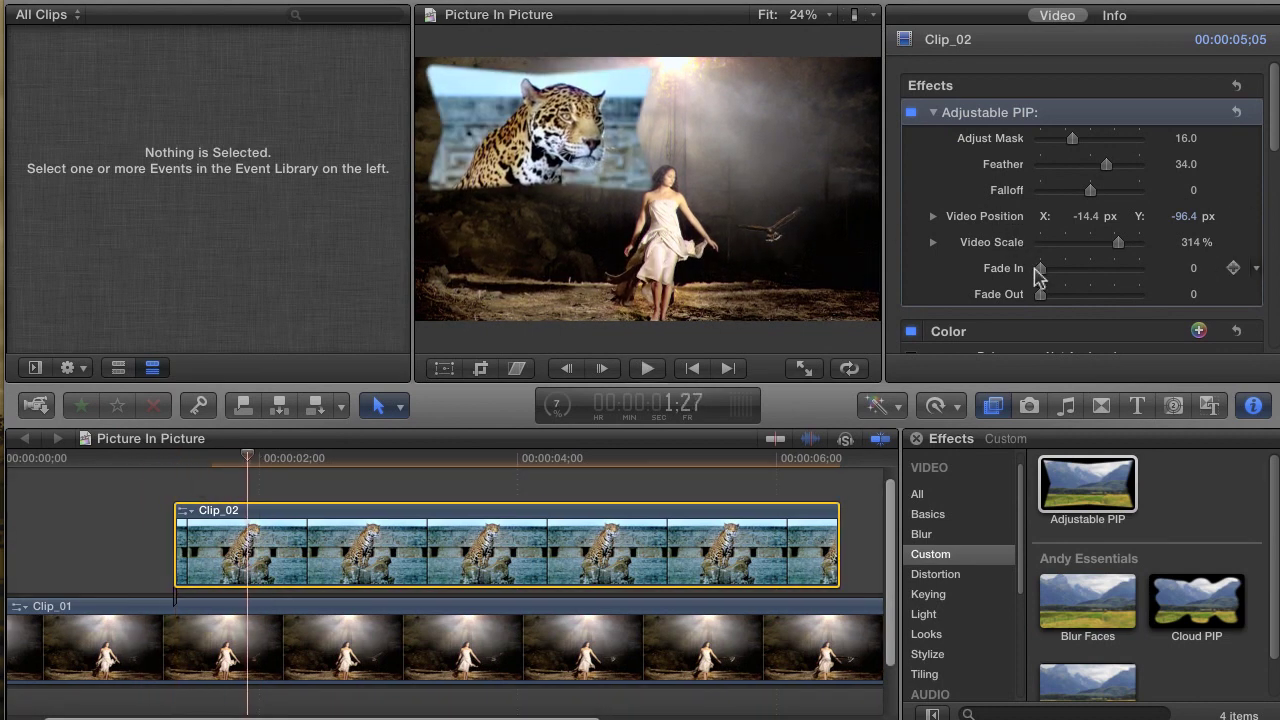
drag(1040, 269, 1073, 300)
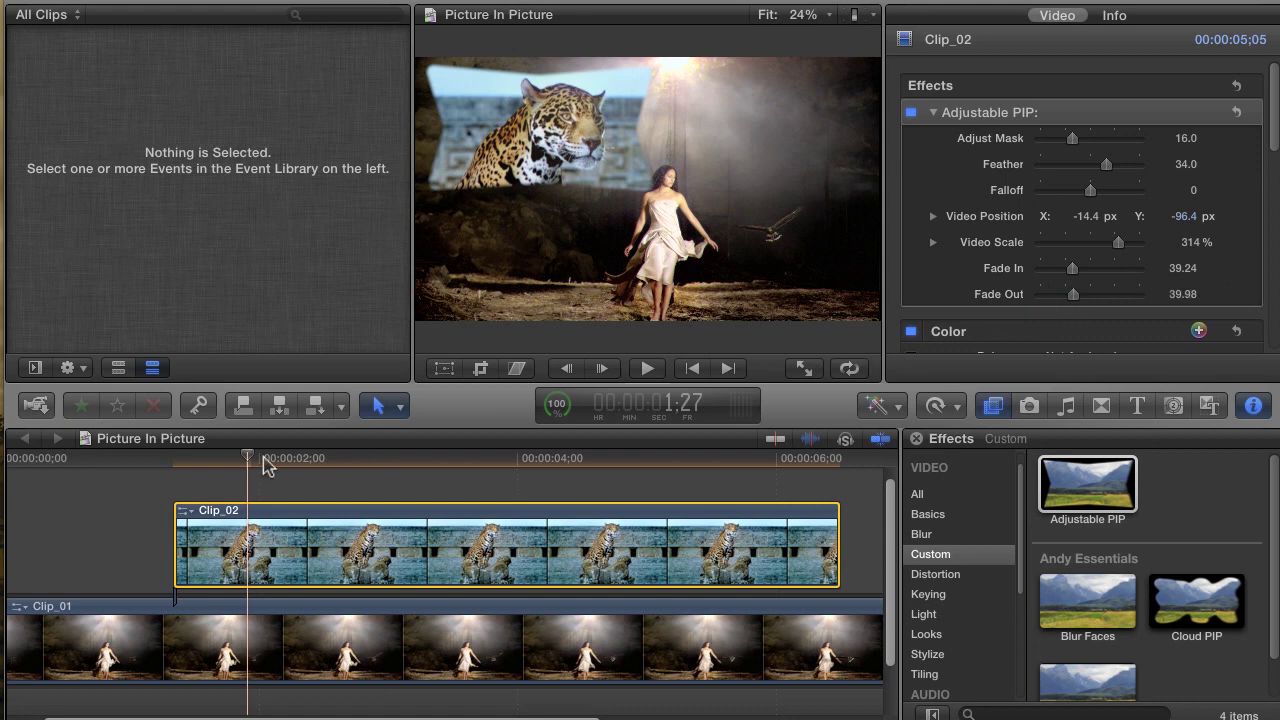
Step: Preview the jaguar picture-in-picture's fade-in and fade-out from just before the clip
click(168, 460)
key(space)
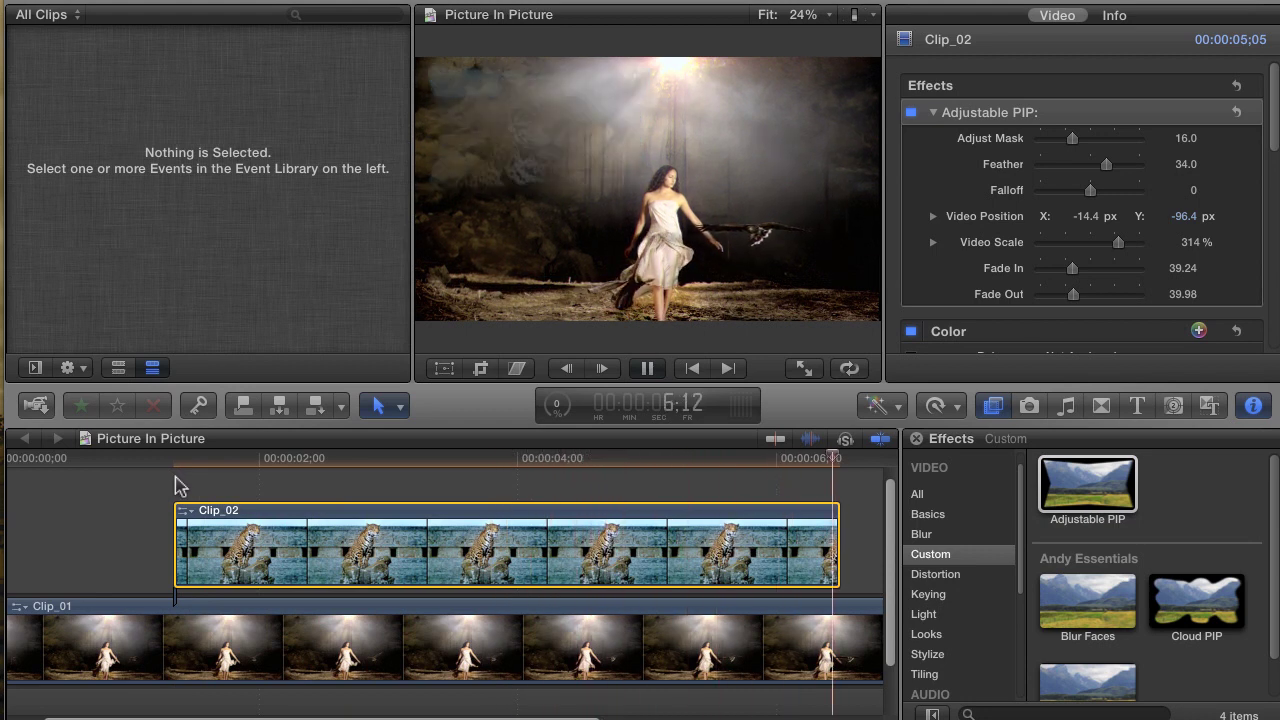
key(space)
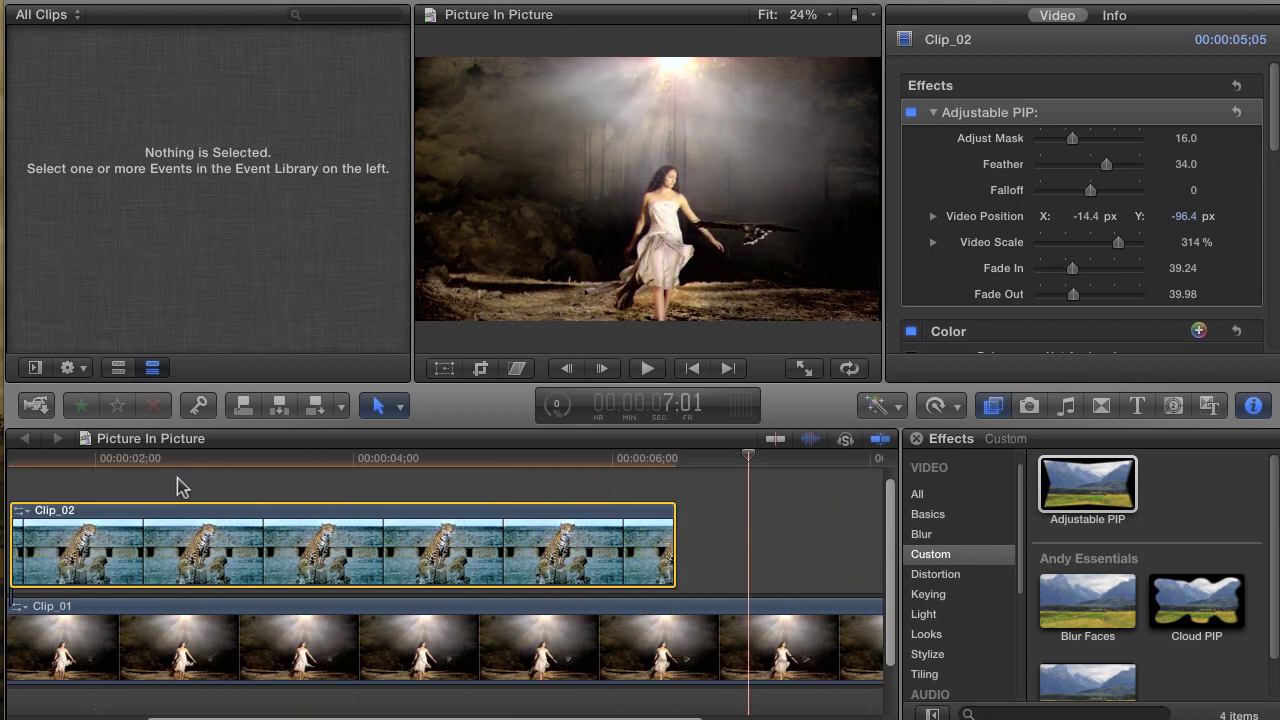
key(shift+z)
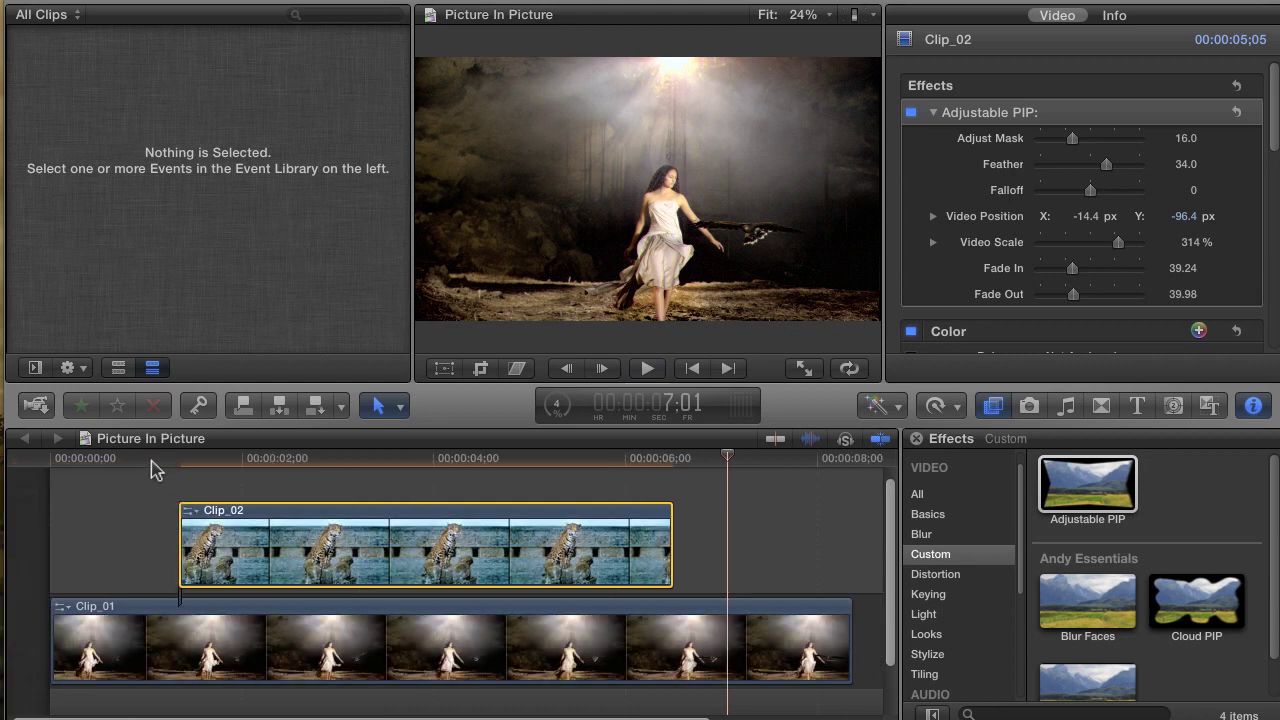
click(153, 461)
key(space)
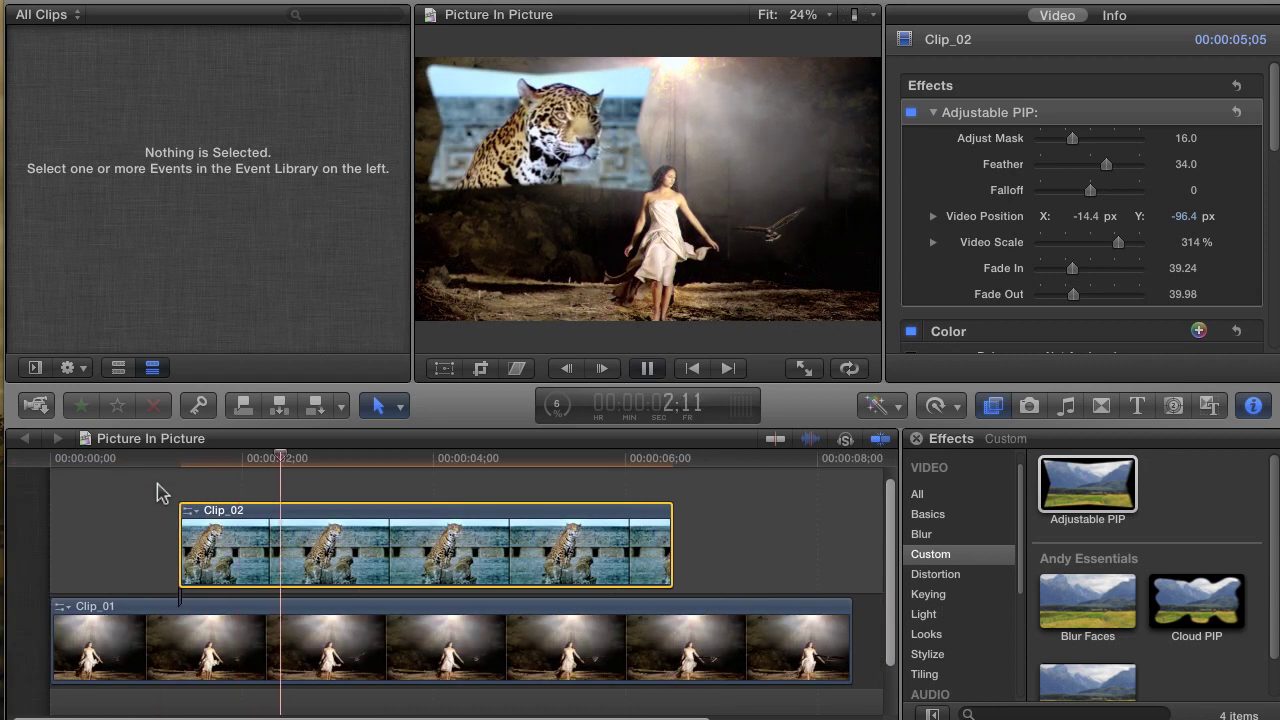